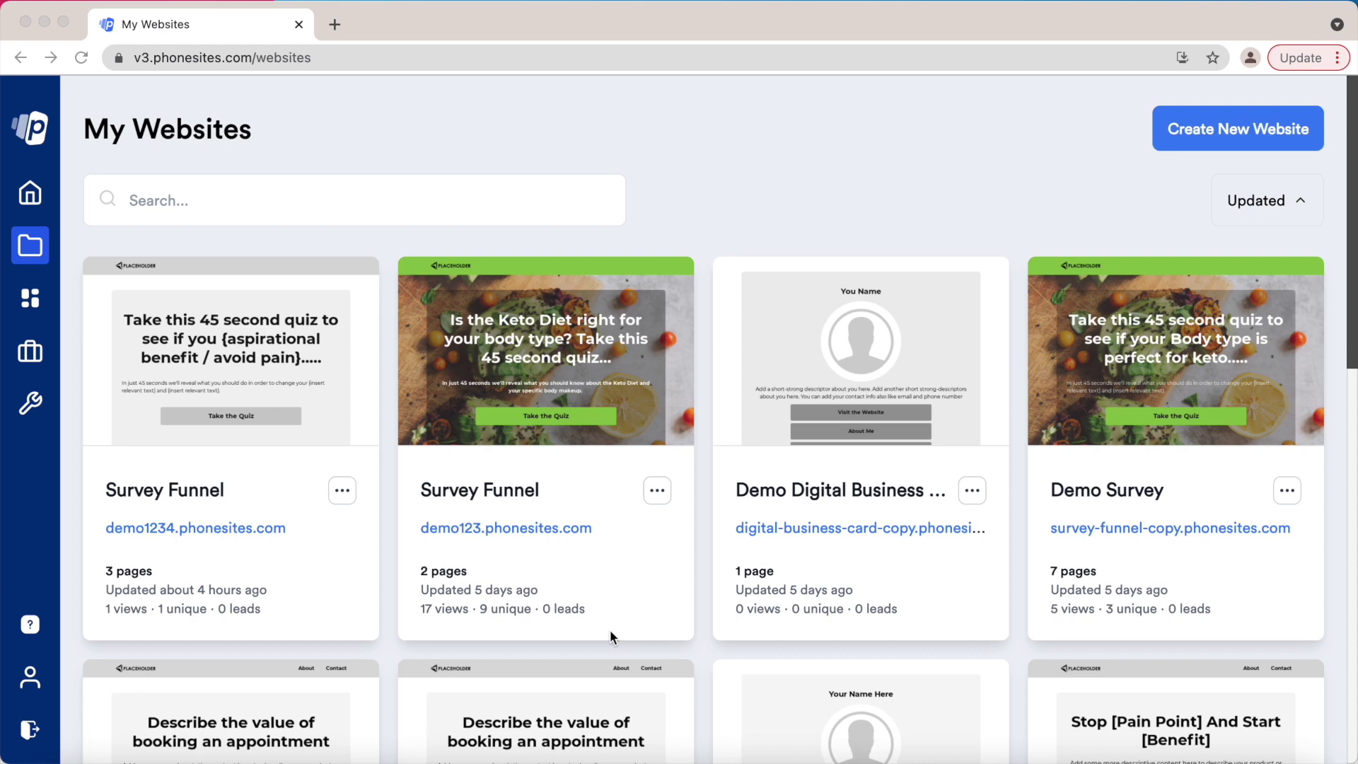
From the site list, enter the Digital Business Card site and load My Homepage into the editor
{"action": "scroll", "coordinate": [609, 479], "scroll_direction": "down", "scroll_amount": 2}
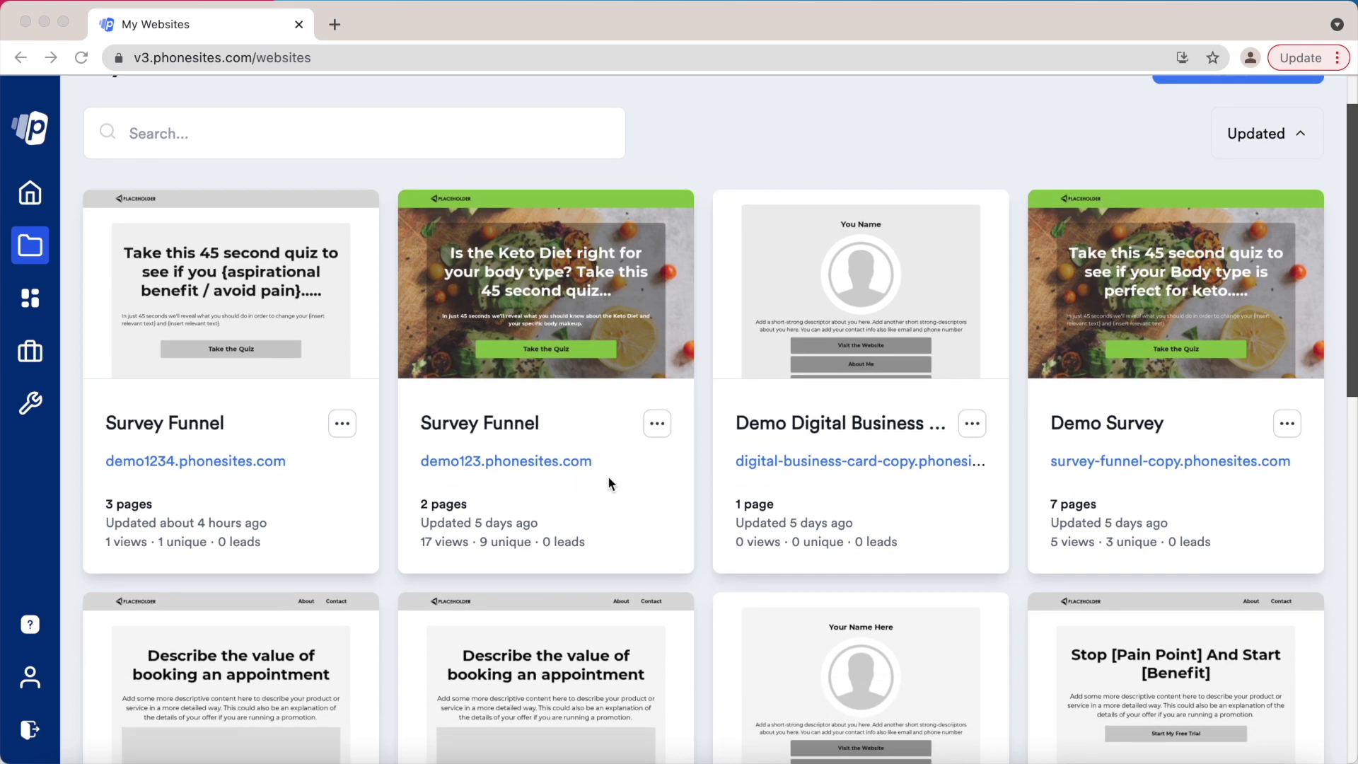
{"action": "scroll", "coordinate": [608, 477], "scroll_direction": "up", "scroll_amount": 2}
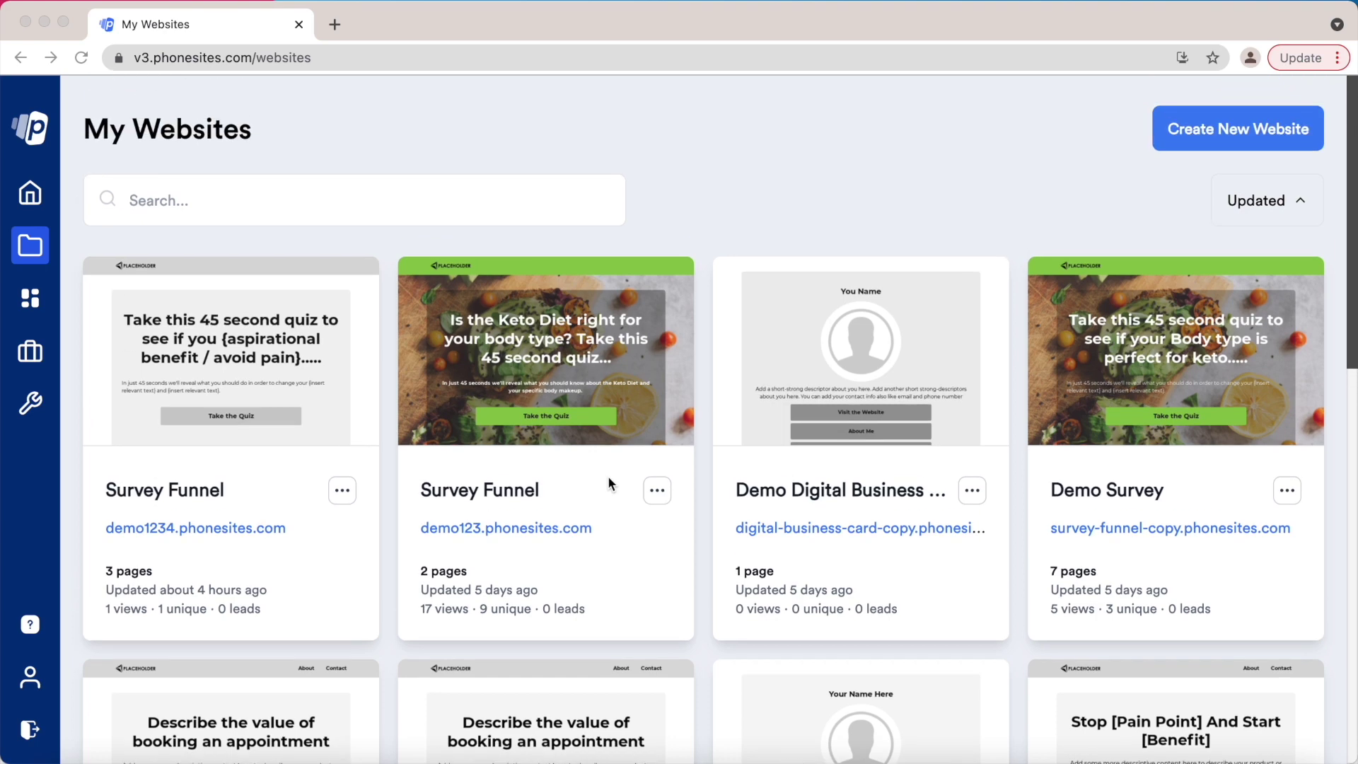
{"action": "scroll", "coordinate": [609, 483], "scroll_direction": "down", "scroll_amount": 10}
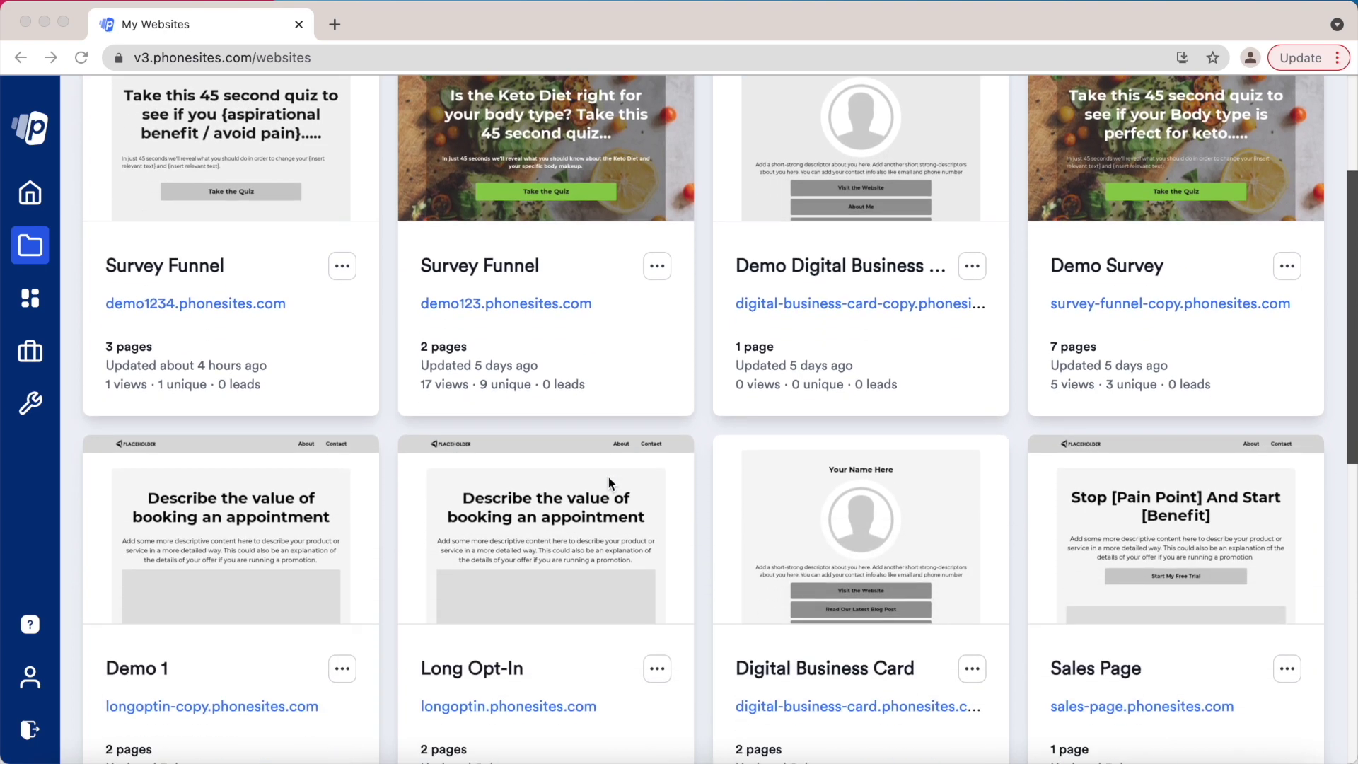
{"action": "scroll", "coordinate": [608, 481], "scroll_direction": "down", "scroll_amount": 3}
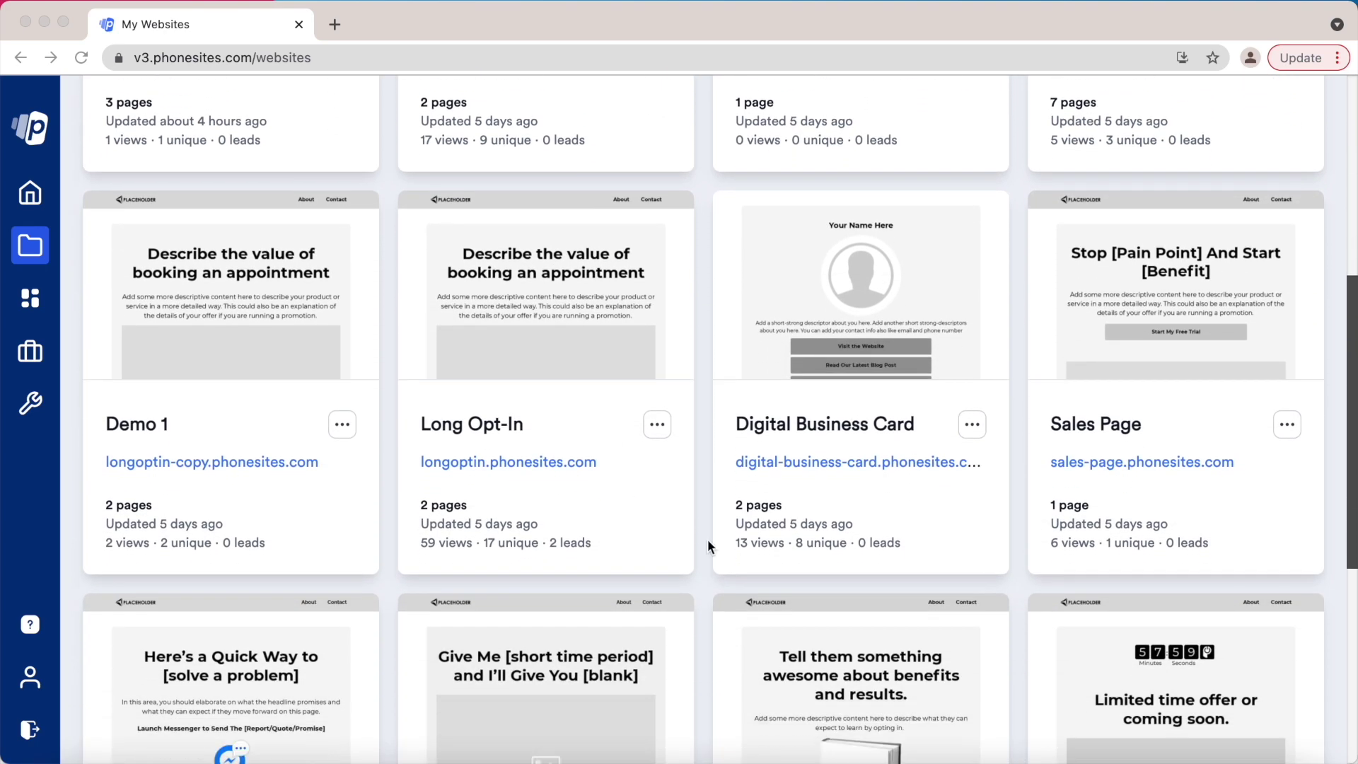
{"action": "left_click", "coordinate": [938, 524]}
{"action": "left_click", "coordinate": [843, 429]}
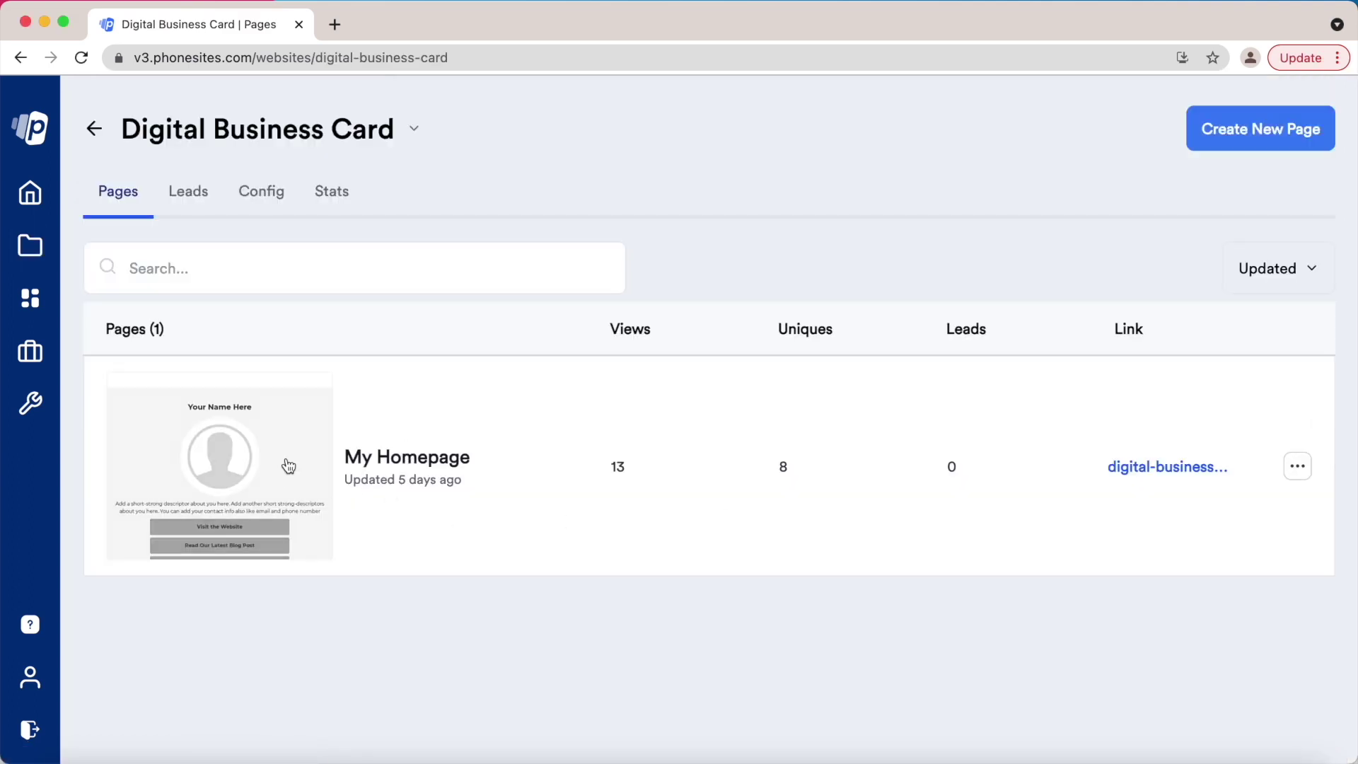
{"action": "scroll", "coordinate": [439, 587], "scroll_direction": "down", "scroll_amount": 1}
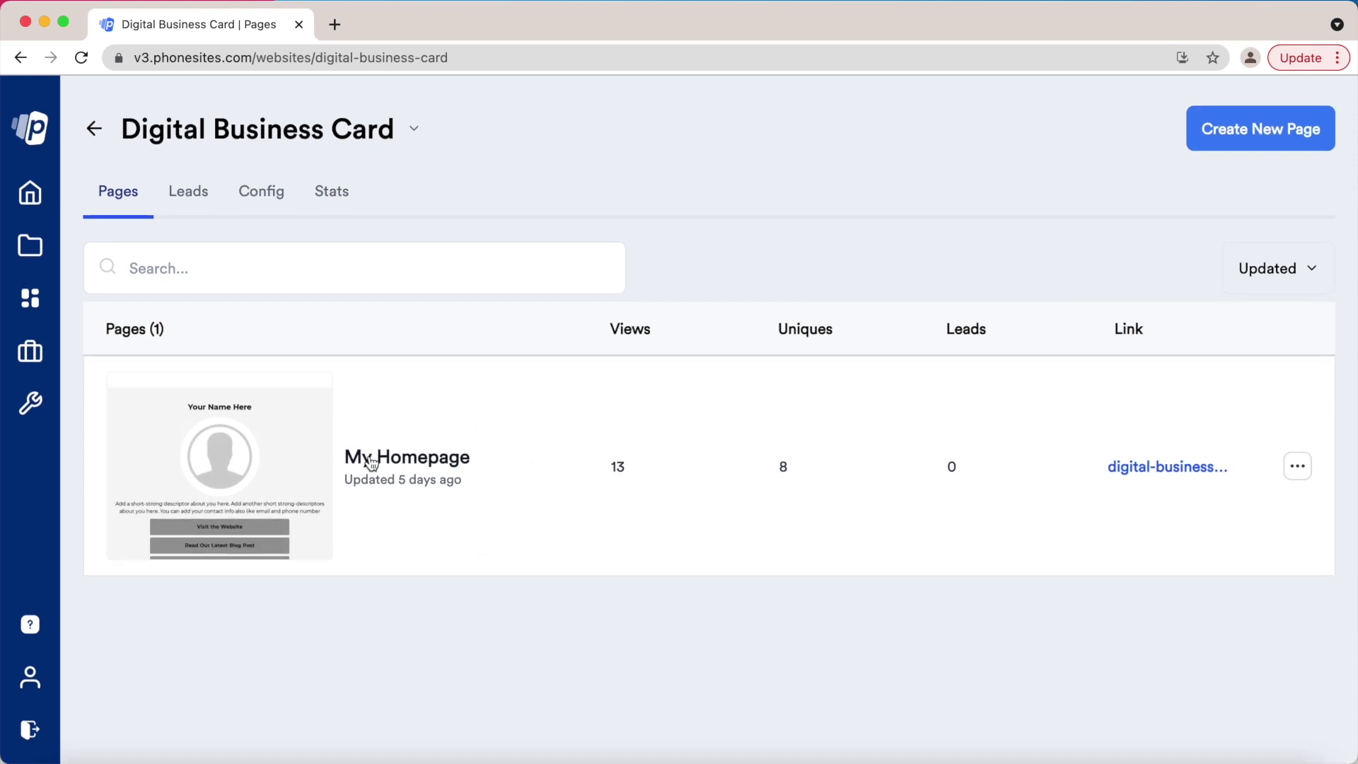
{"action": "left_click", "coordinate": [414, 456]}
{"action": "scroll", "coordinate": [414, 698], "scroll_direction": "down", "scroll_amount": 1}
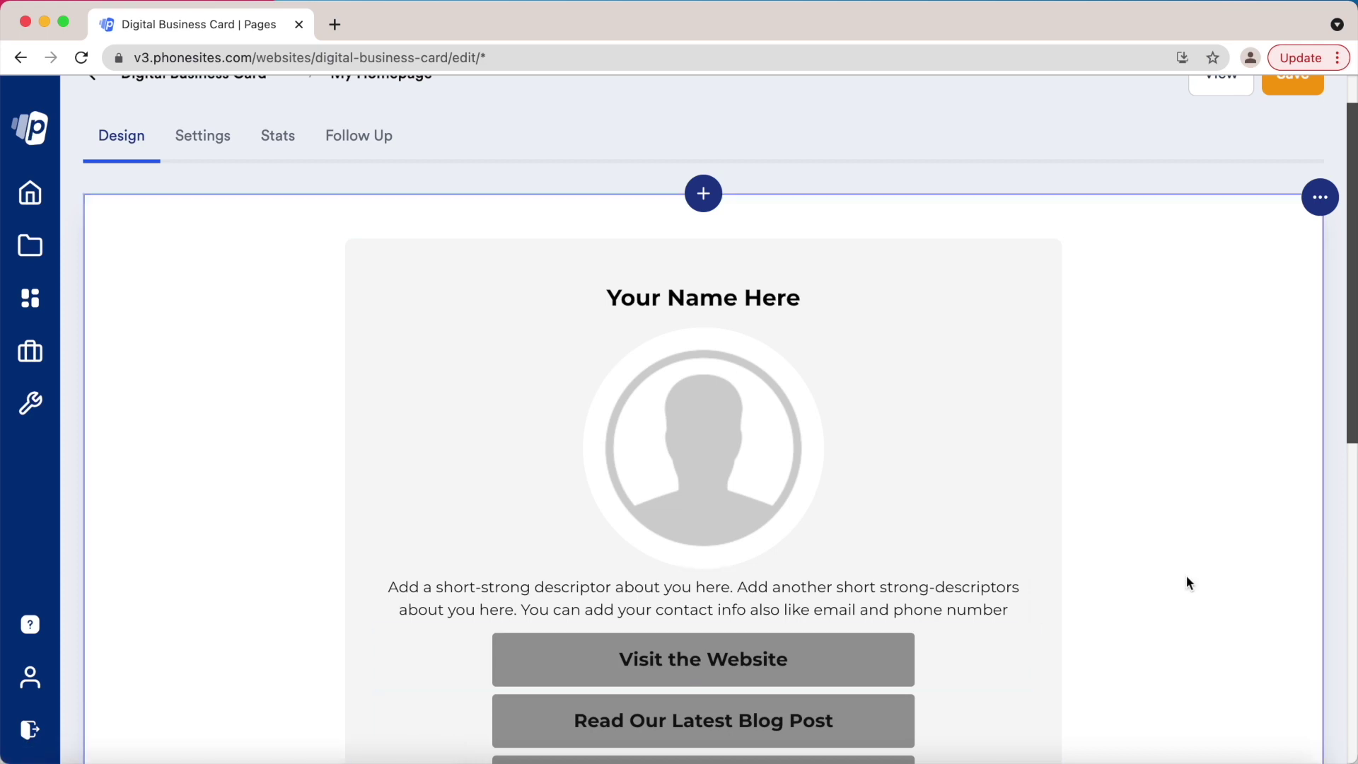
{"action": "scroll", "coordinate": [1186, 575], "scroll_direction": "down", "scroll_amount": 1}
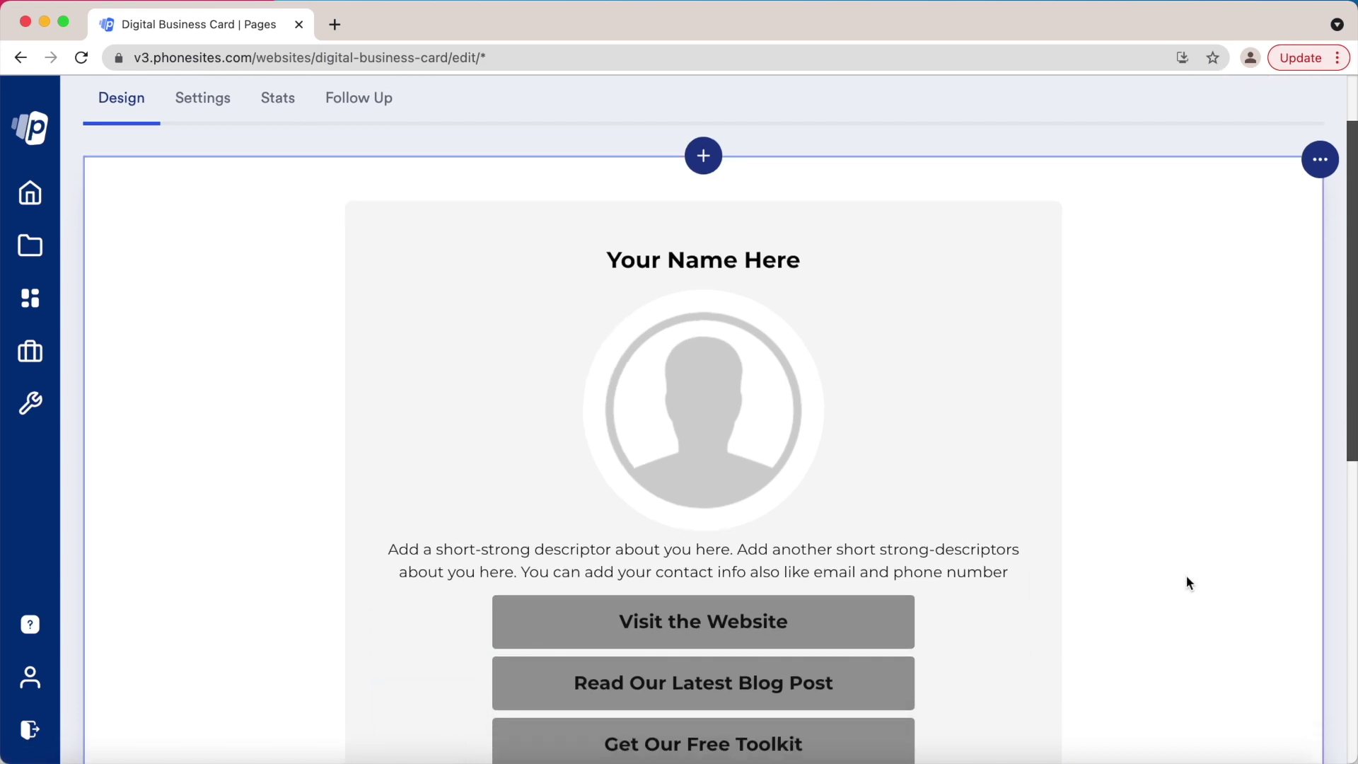
{"action": "scroll", "coordinate": [1190, 583], "scroll_direction": "up", "scroll_amount": 1}
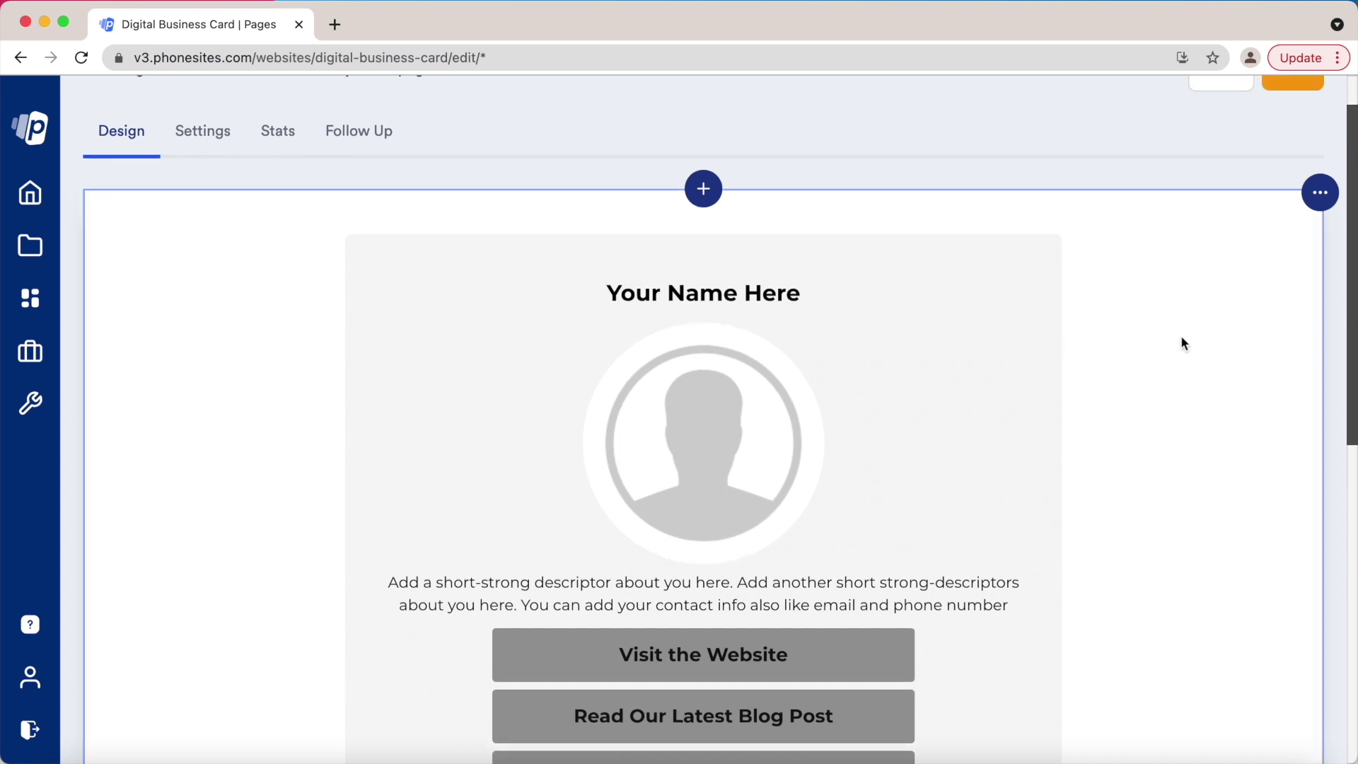
{"action": "scroll", "coordinate": [1216, 364], "scroll_direction": "up", "scroll_amount": 1}
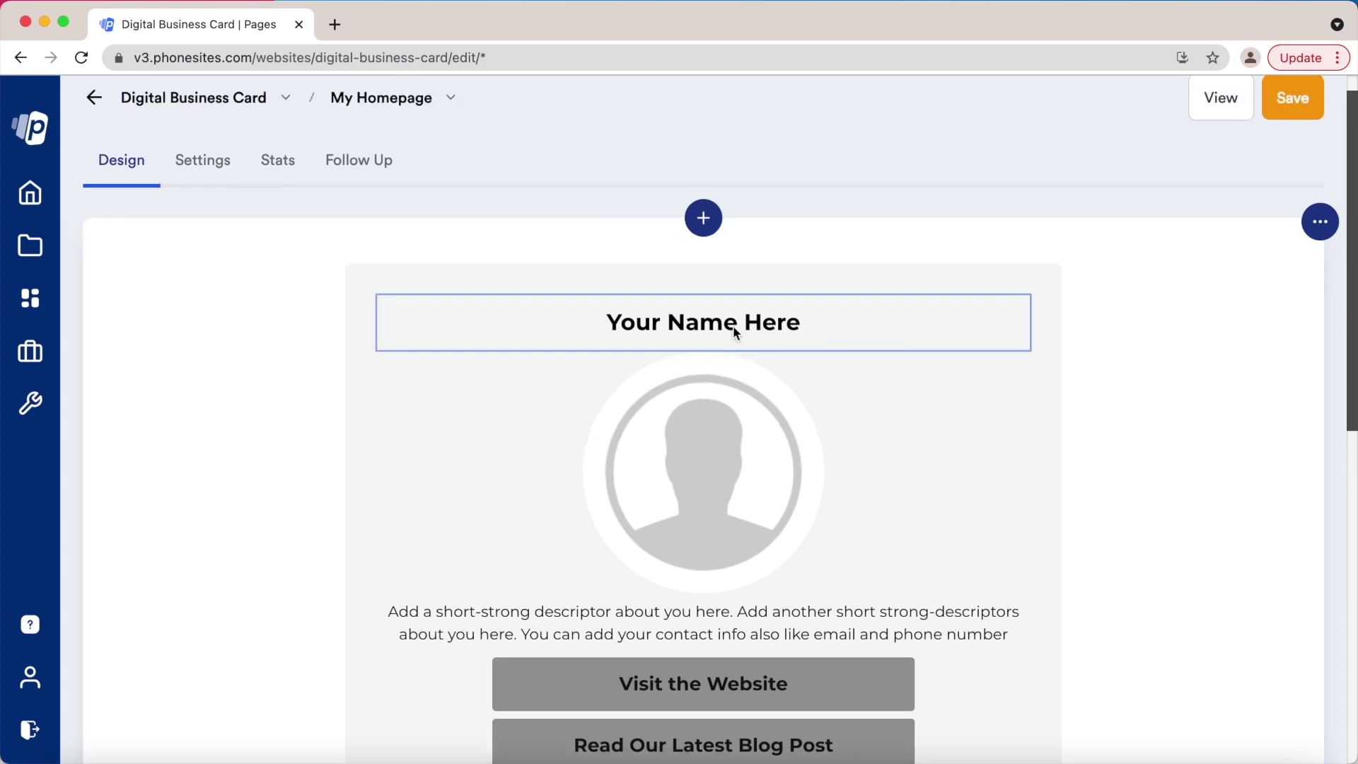
{"action": "left_click", "coordinate": [677, 324]}
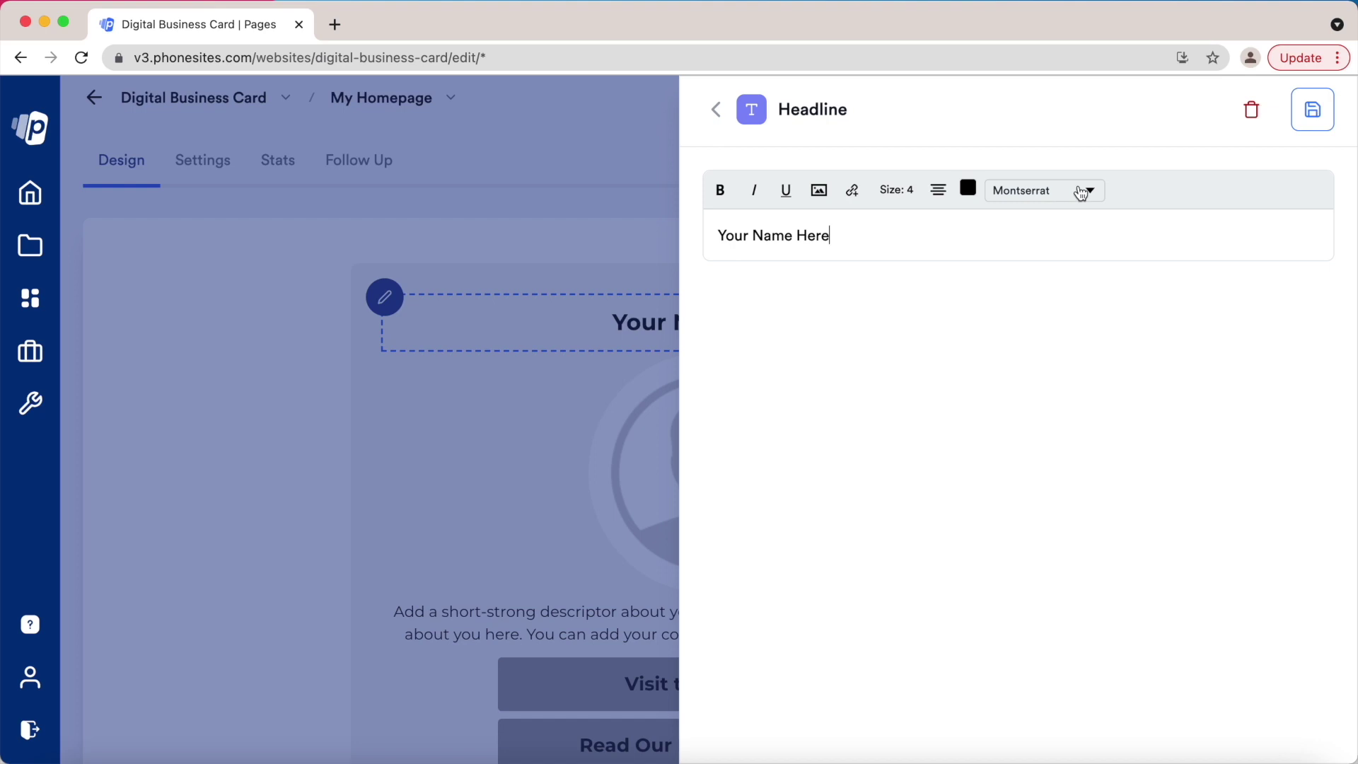
{"action": "triple_click", "coordinate": [745, 233]}
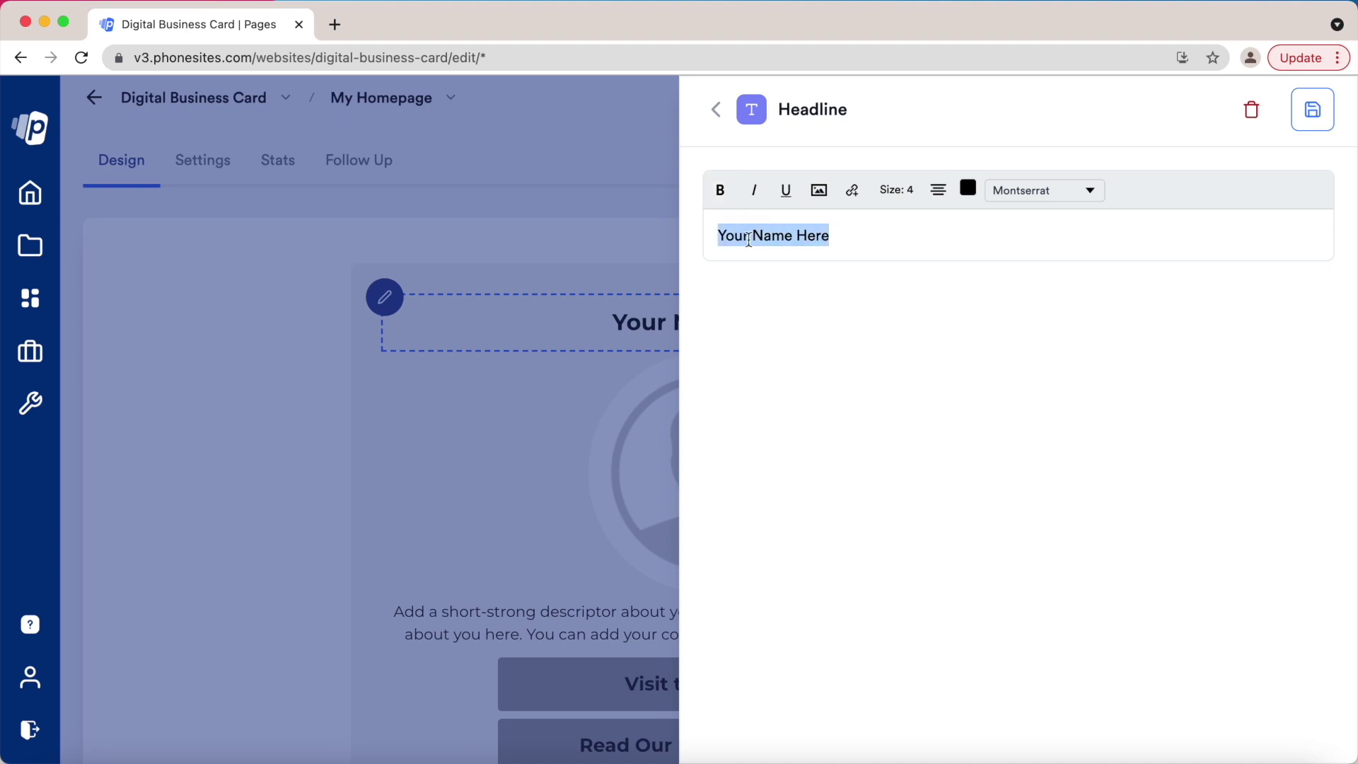
{"action": "left_click", "coordinate": [590, 319]}
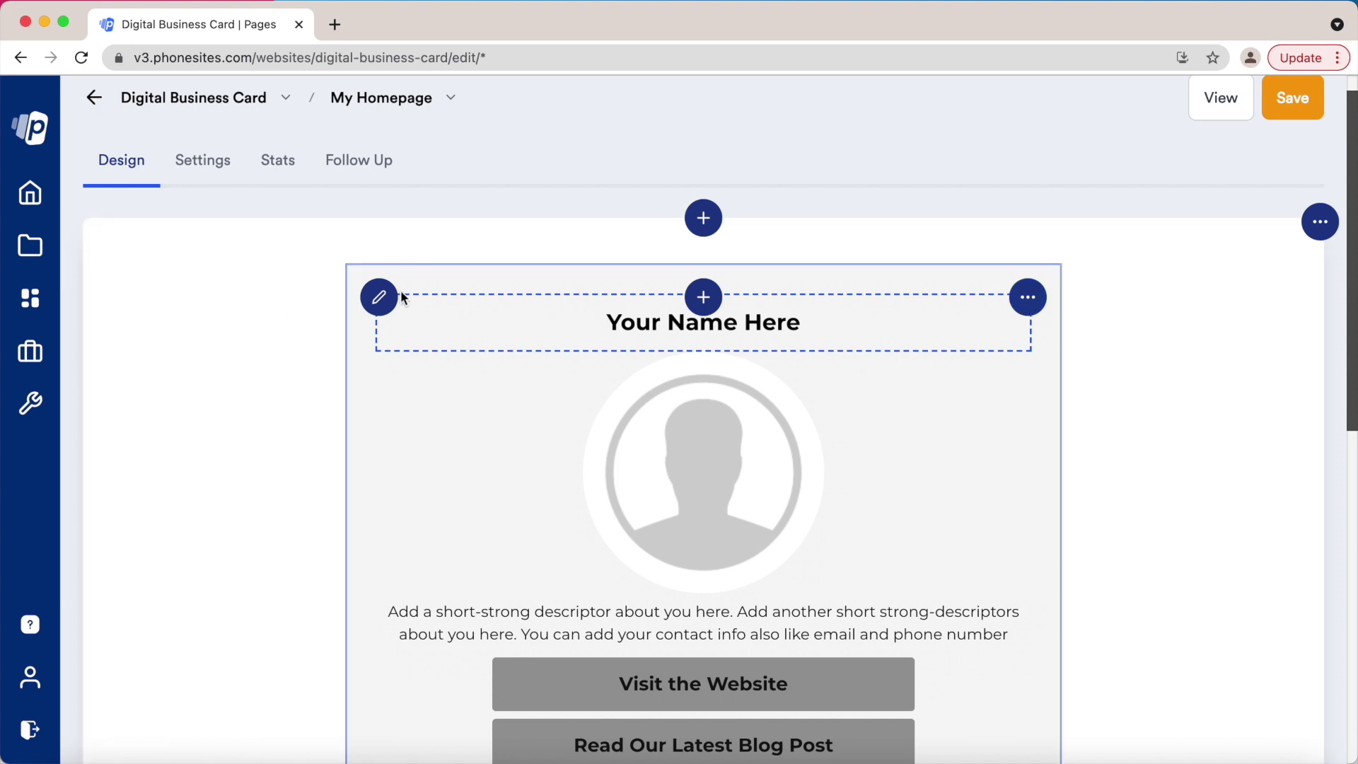
{"action": "left_click", "coordinate": [392, 303]}
{"action": "left_click", "coordinate": [453, 322]}
{"action": "left_click", "coordinate": [1024, 305]}
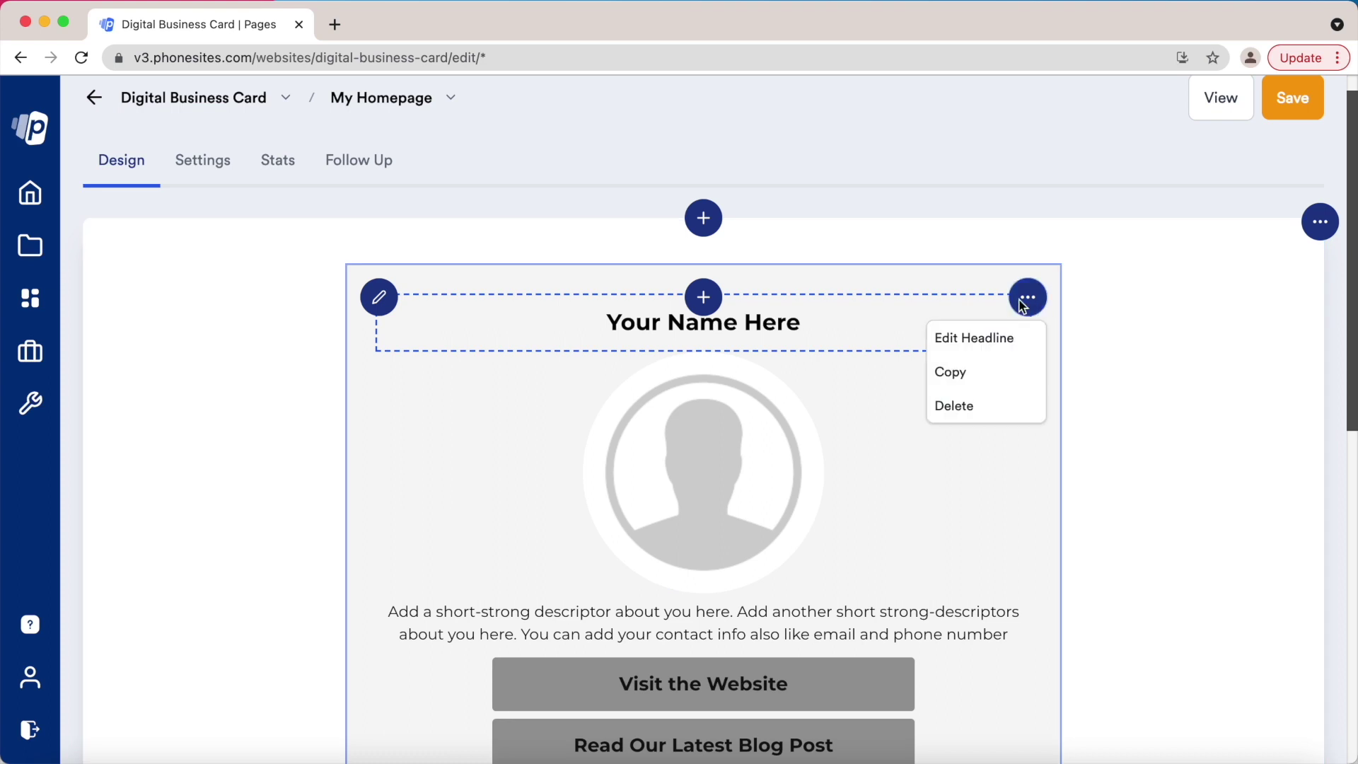
{"action": "left_click", "coordinate": [994, 382]}
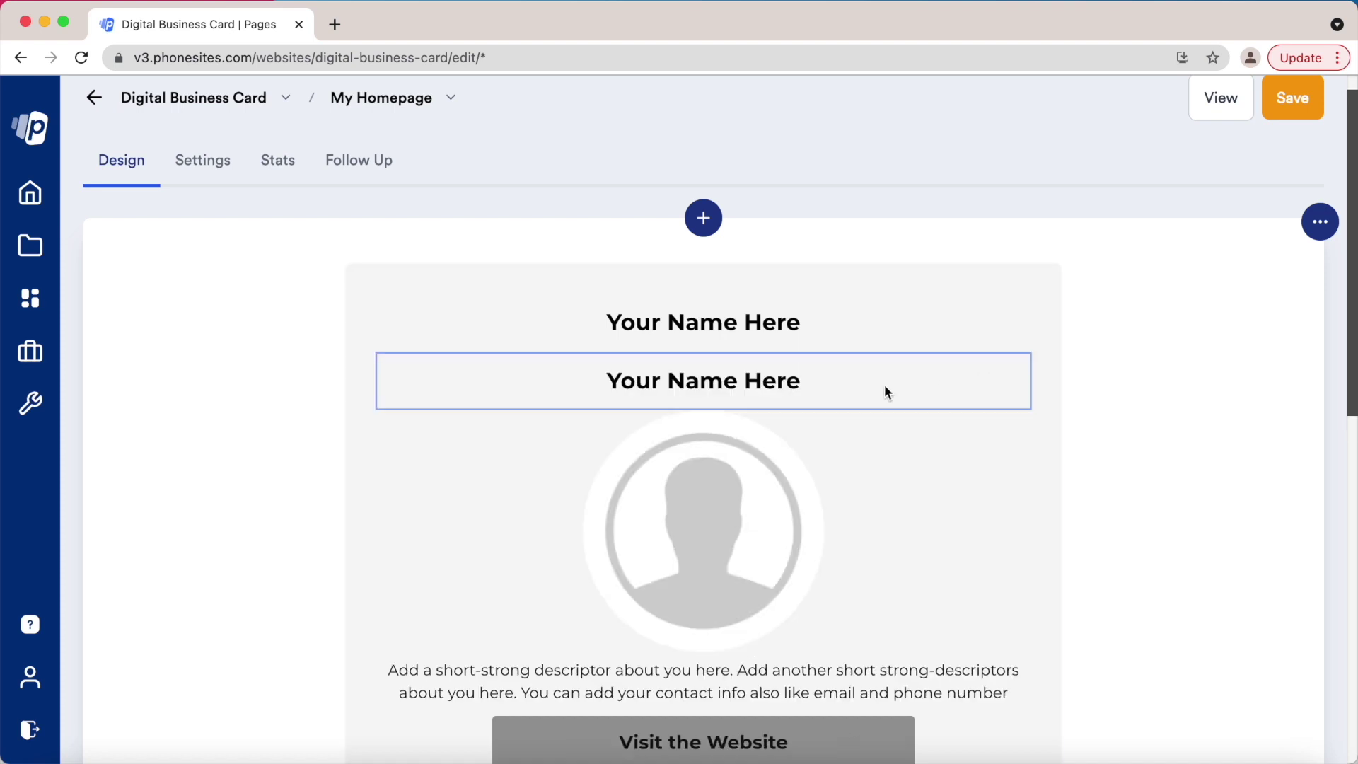
{"action": "left_click", "coordinate": [1028, 356]}
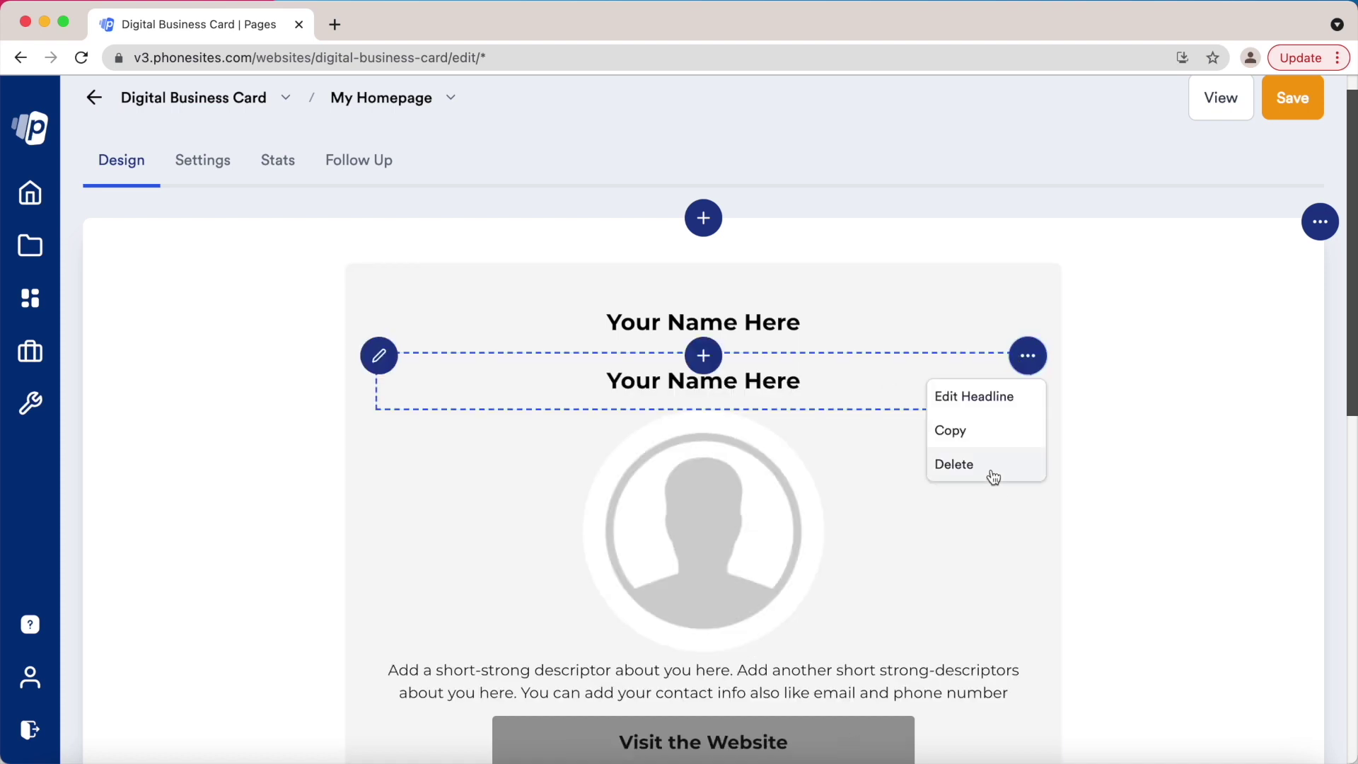
{"action": "left_click", "coordinate": [990, 472]}
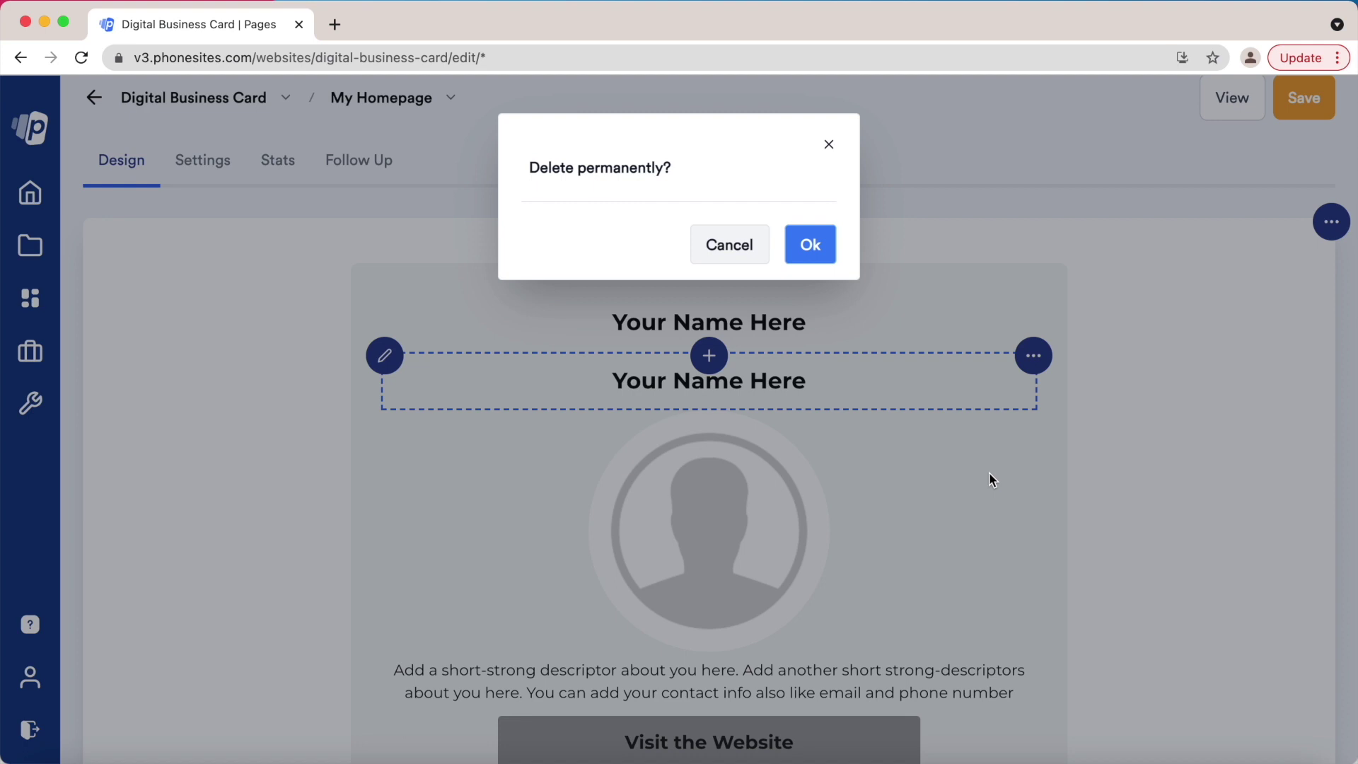
{"action": "left_click", "coordinate": [799, 247]}
{"action": "scroll", "coordinate": [831, 418], "scroll_direction": "down", "scroll_amount": 1}
{"action": "scroll", "coordinate": [832, 423], "scroll_direction": "down", "scroll_amount": 3}
{"action": "scroll", "coordinate": [832, 423], "scroll_direction": "up", "scroll_amount": 2}
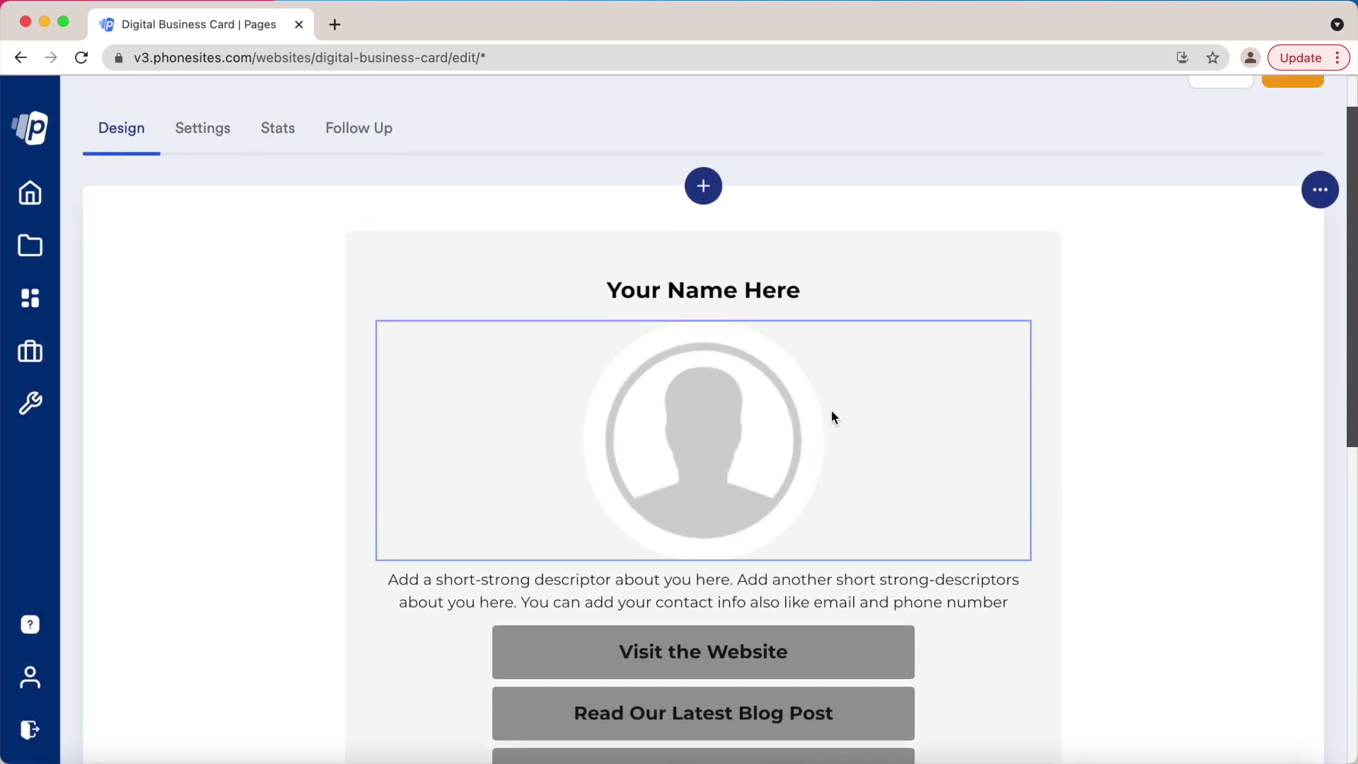
{"action": "left_click_drag", "start_coordinate": [854, 283], "coordinate": [851, 476]}
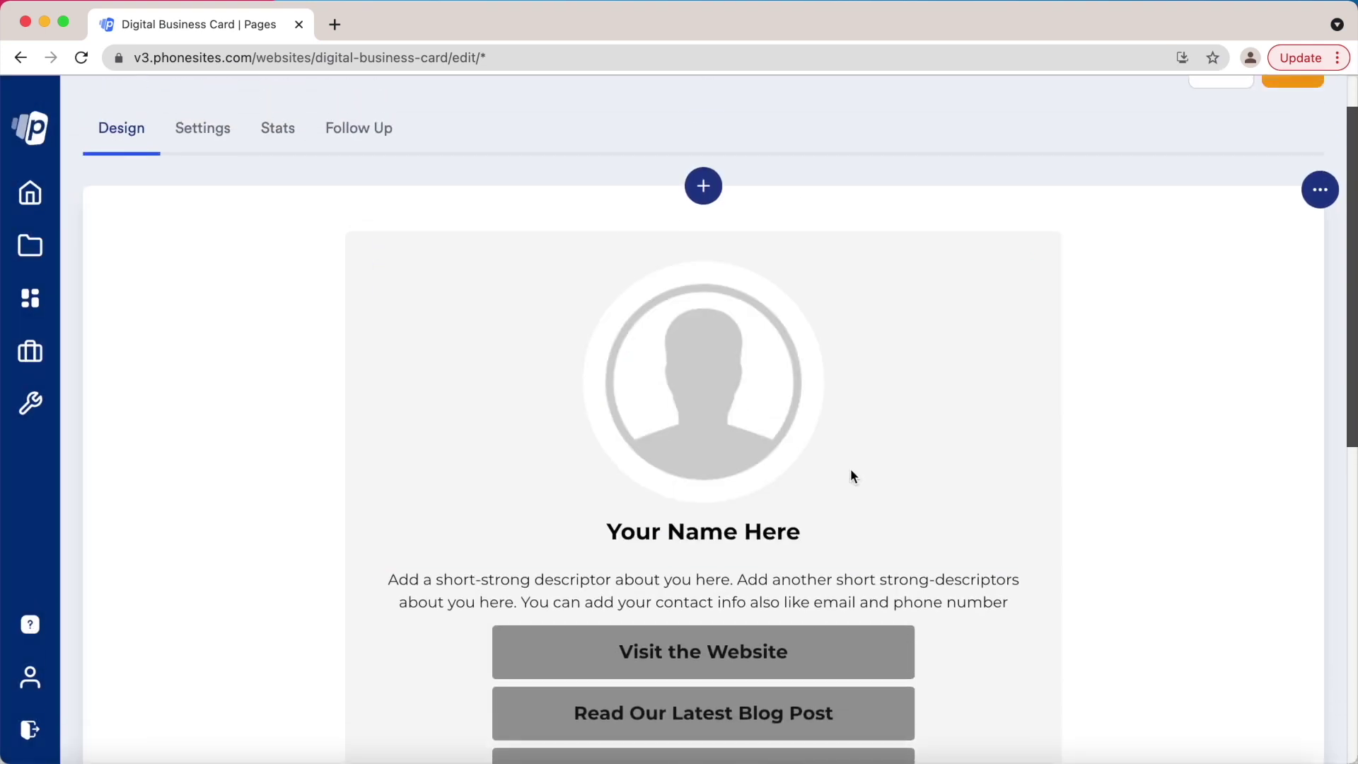
{"action": "scroll", "coordinate": [767, 569], "scroll_direction": "down", "scroll_amount": 2}
{"action": "mouse_move", "coordinate": [776, 585]}
{"action": "left_mouse_down"}
{"action": "mouse_move", "coordinate": [775, 532]}
{"action": "mouse_move", "coordinate": [769, 581]}
{"action": "left_mouse_up"}
{"action": "left_click_drag", "start_coordinate": [775, 385], "coordinate": [774, 443]}
{"action": "scroll", "coordinate": [769, 436], "scroll_direction": "down", "scroll_amount": 8}
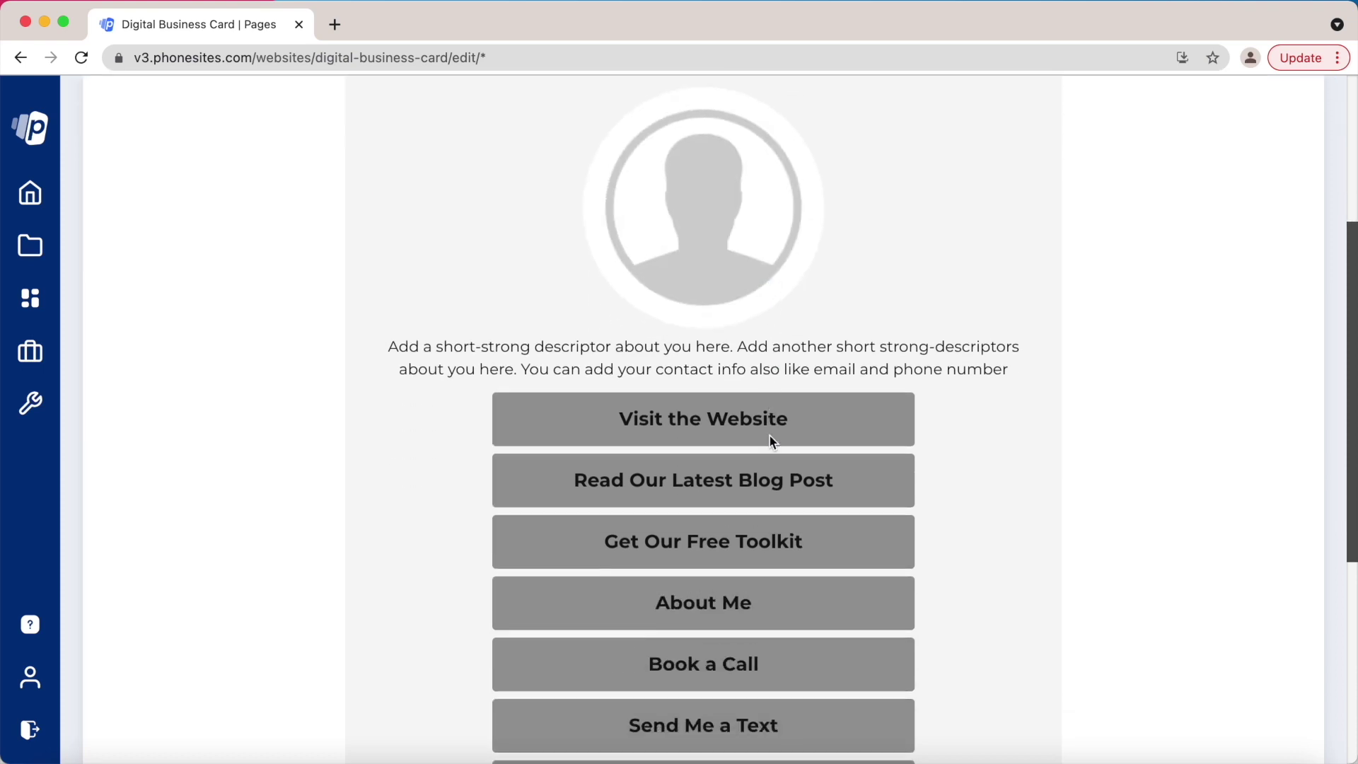
{"action": "scroll", "coordinate": [769, 435], "scroll_direction": "up", "scroll_amount": 2}
{"action": "scroll", "coordinate": [769, 435], "scroll_direction": "up", "scroll_amount": 7}
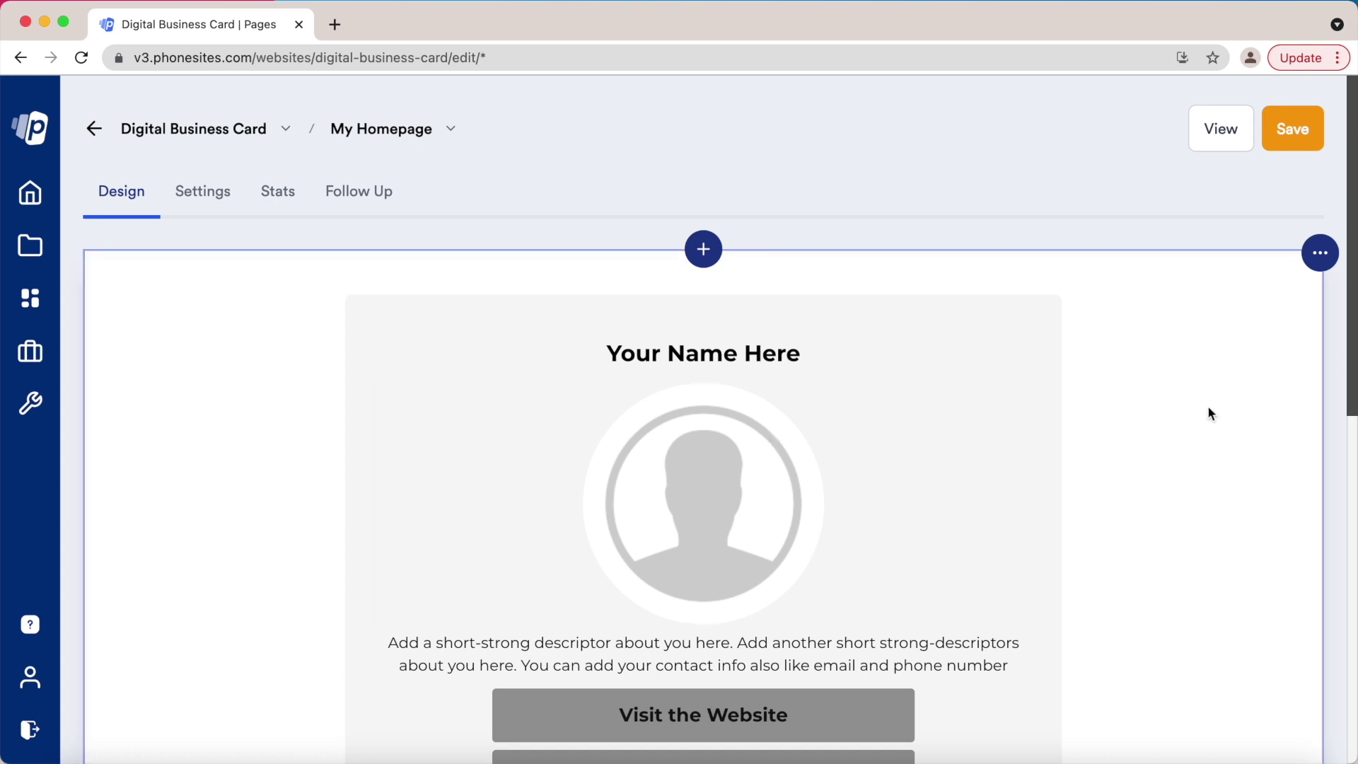
{"action": "left_click", "coordinate": [1324, 259]}
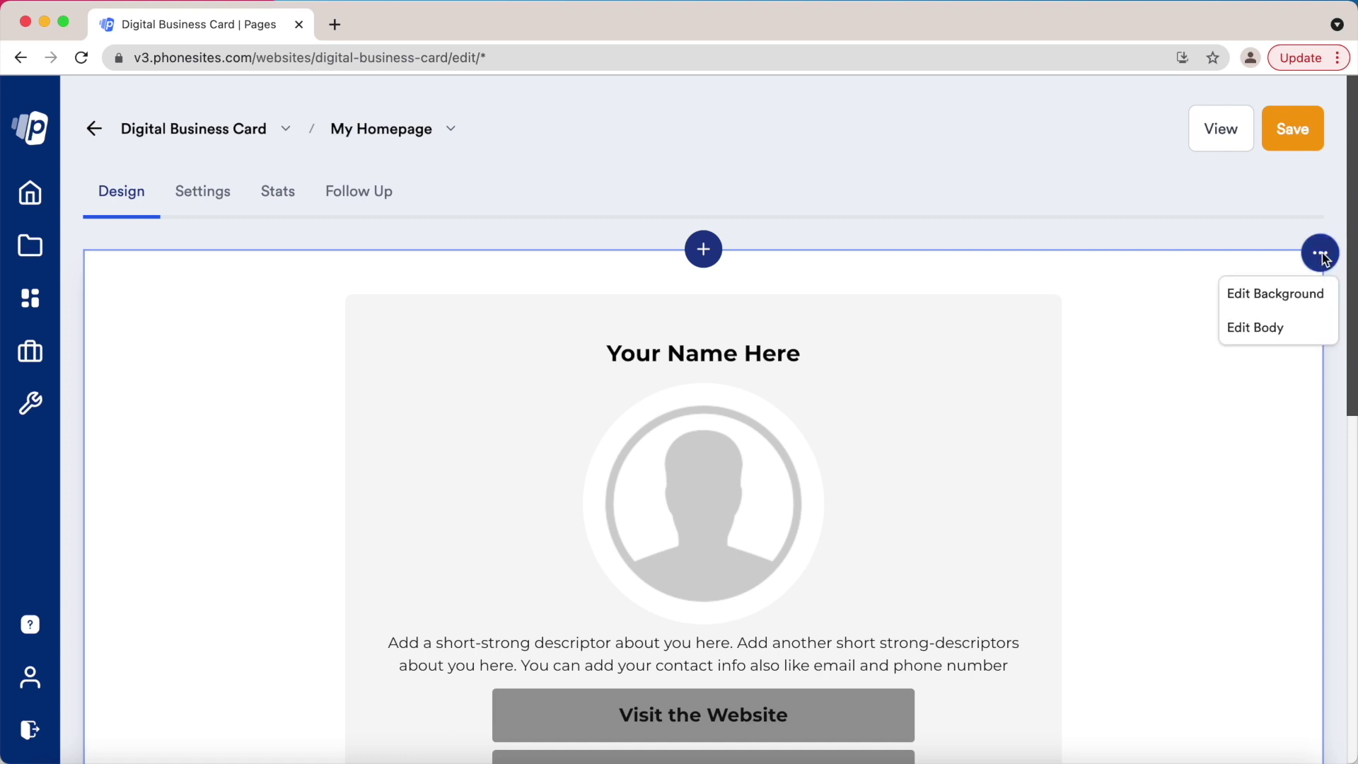
{"action": "left_click", "coordinate": [1293, 306]}
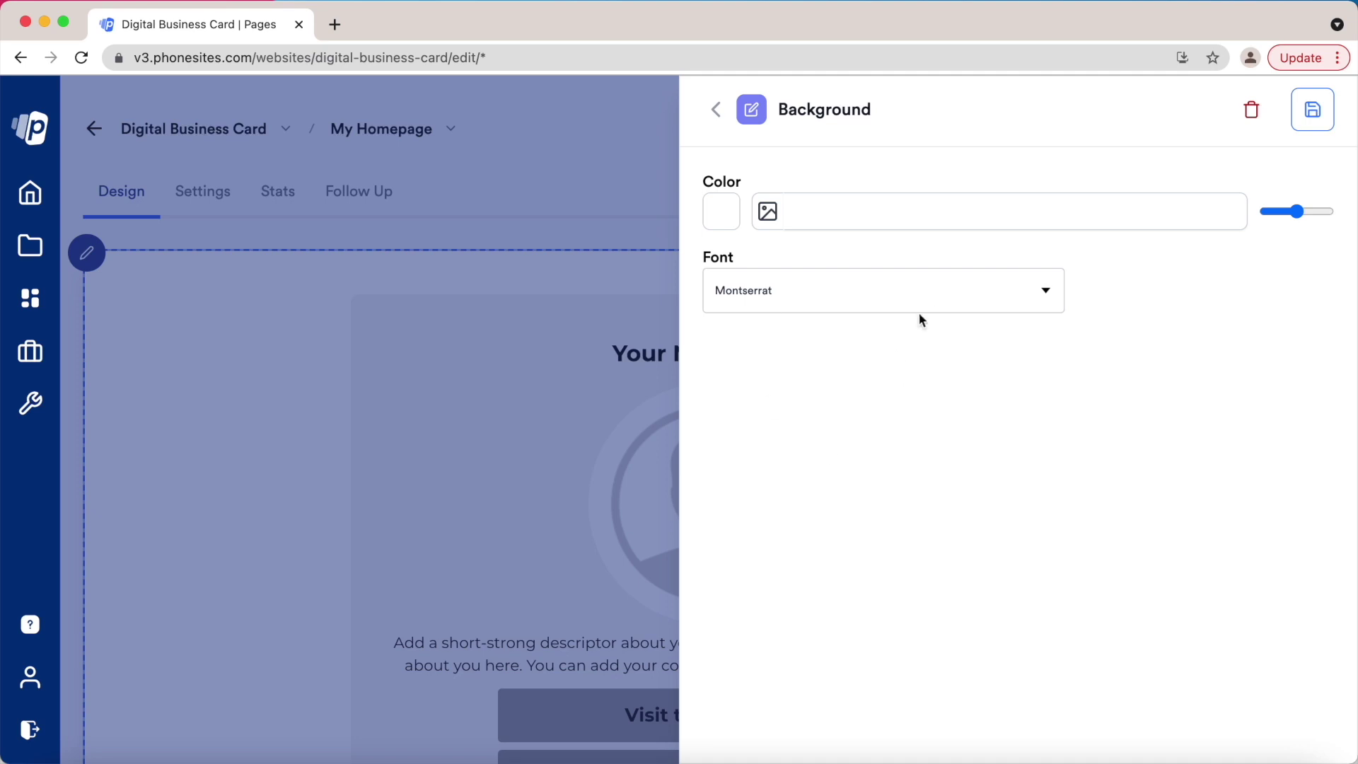
{"action": "left_click", "coordinate": [1016, 303]}
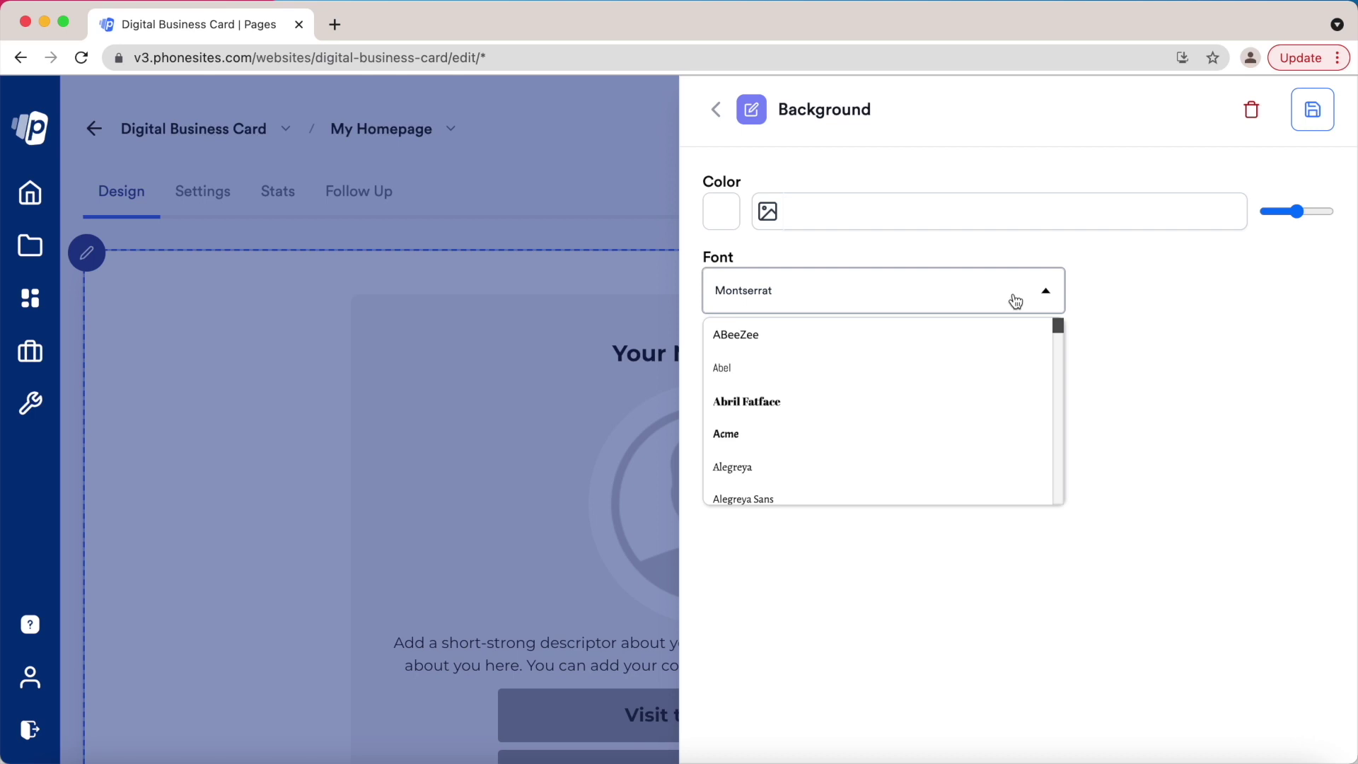
{"action": "left_click", "coordinate": [1126, 287]}
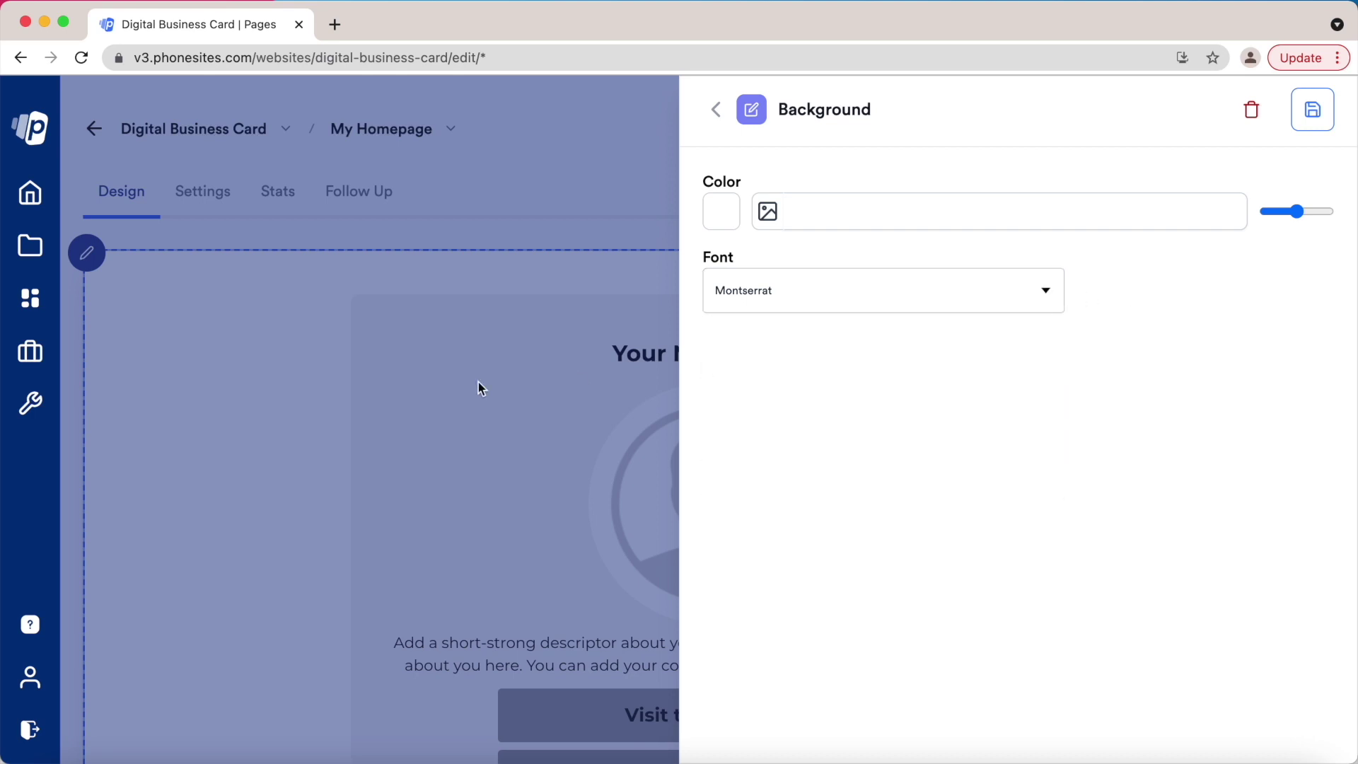
{"action": "left_click", "coordinate": [478, 382]}
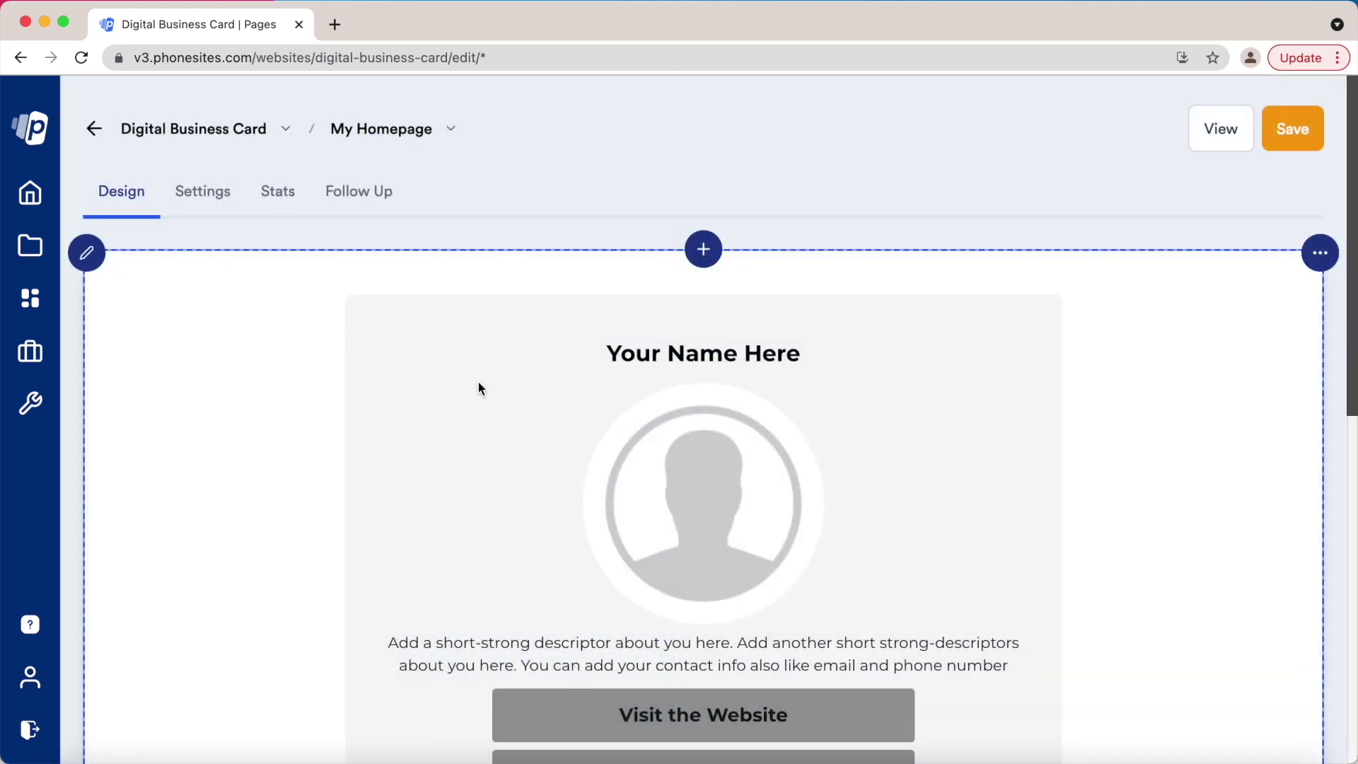
{"action": "scroll", "coordinate": [1058, 342], "scroll_direction": "down", "scroll_amount": 1}
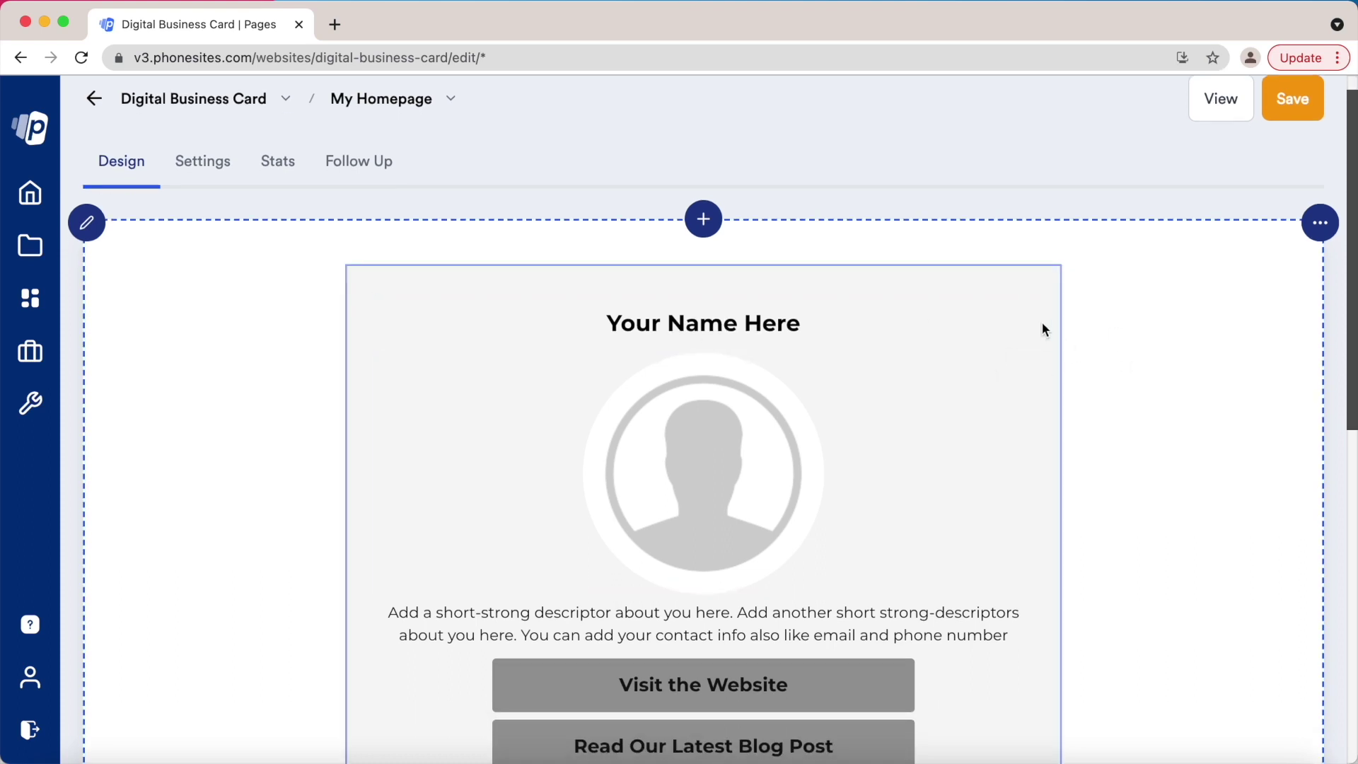
{"action": "left_click", "coordinate": [1314, 221]}
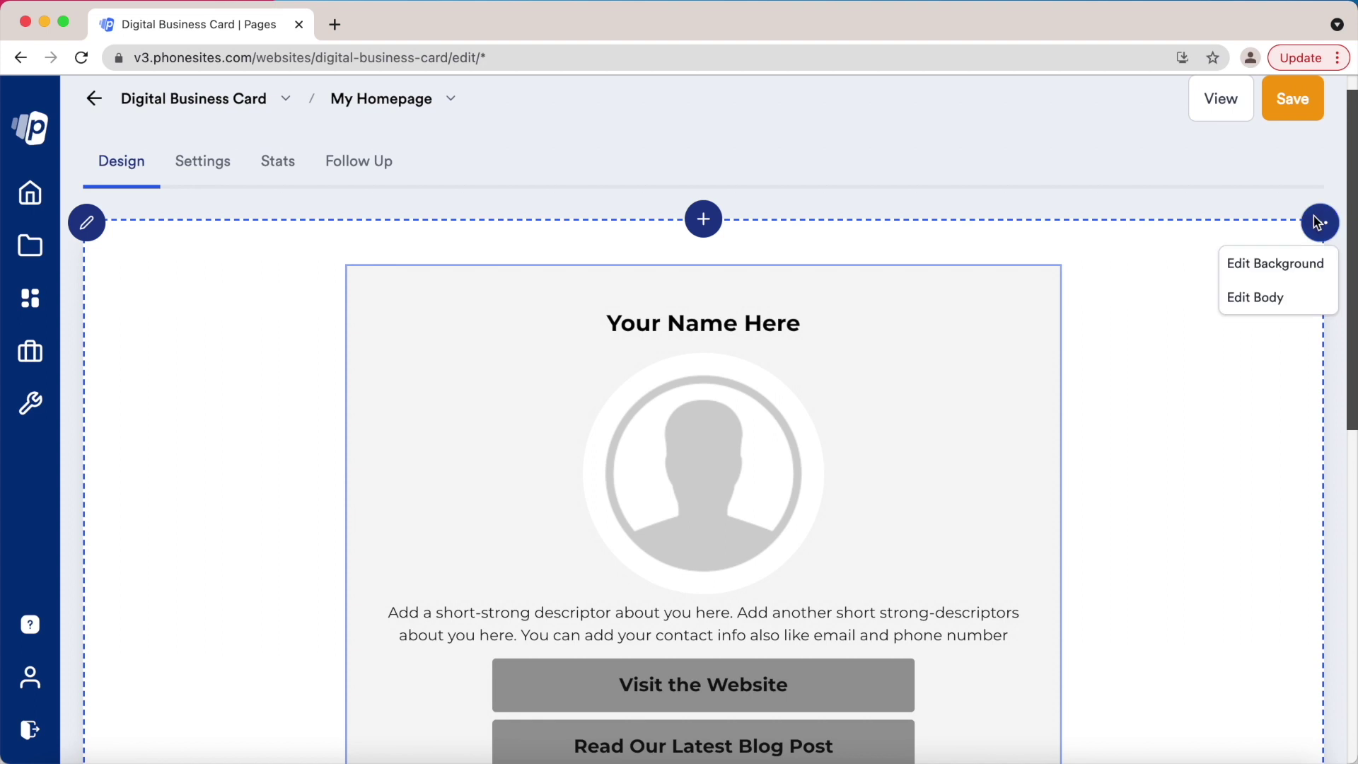
{"action": "left_click", "coordinate": [1265, 295]}
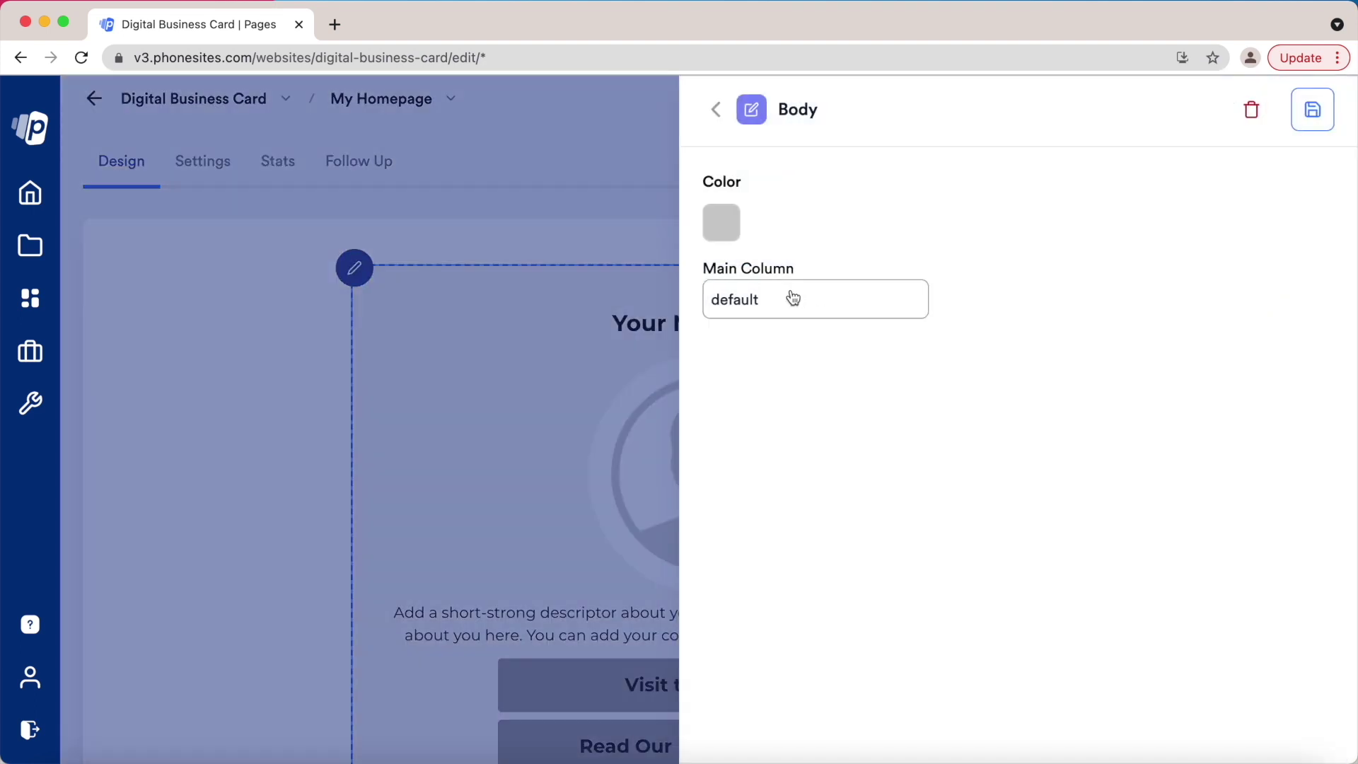
{"action": "left_click", "coordinate": [762, 300]}
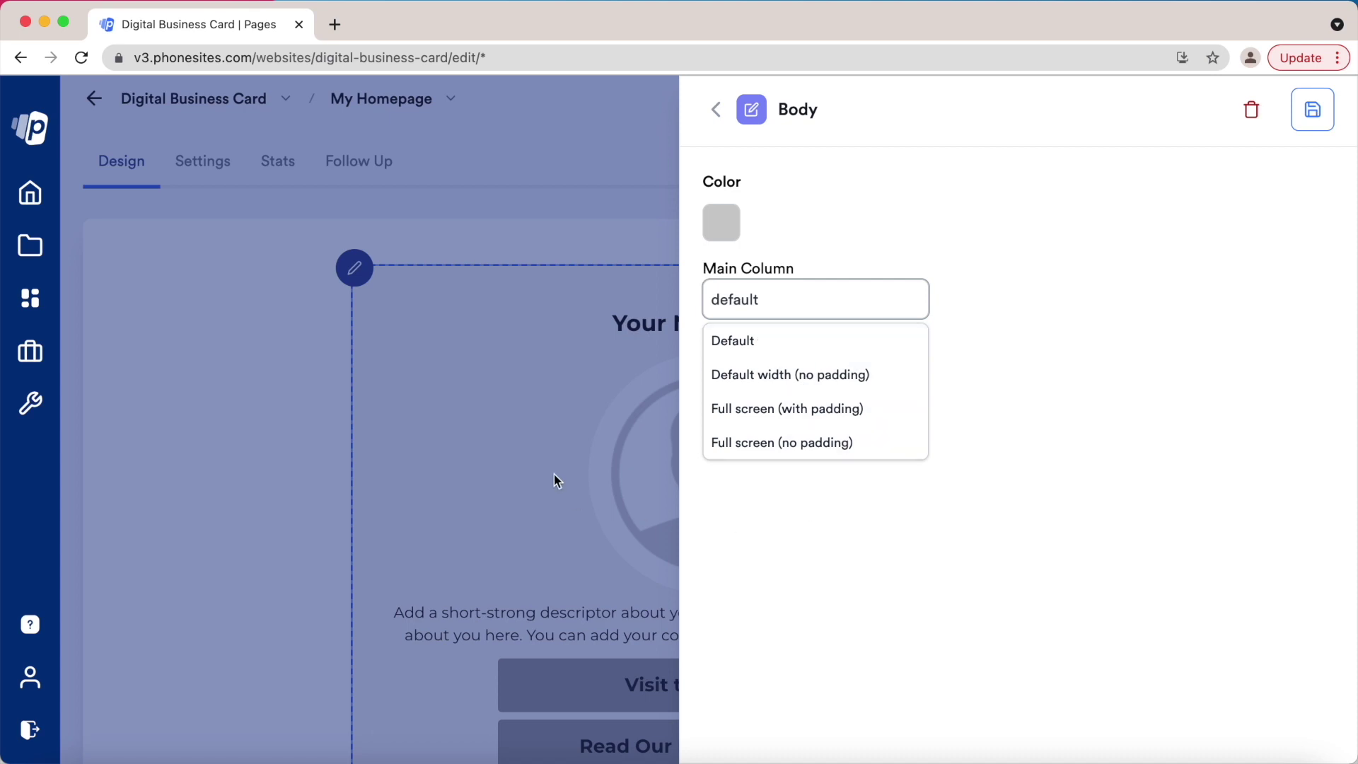
{"action": "left_click", "coordinate": [719, 221]}
{"action": "left_click", "coordinate": [720, 222]}
{"action": "left_click", "coordinate": [722, 225]}
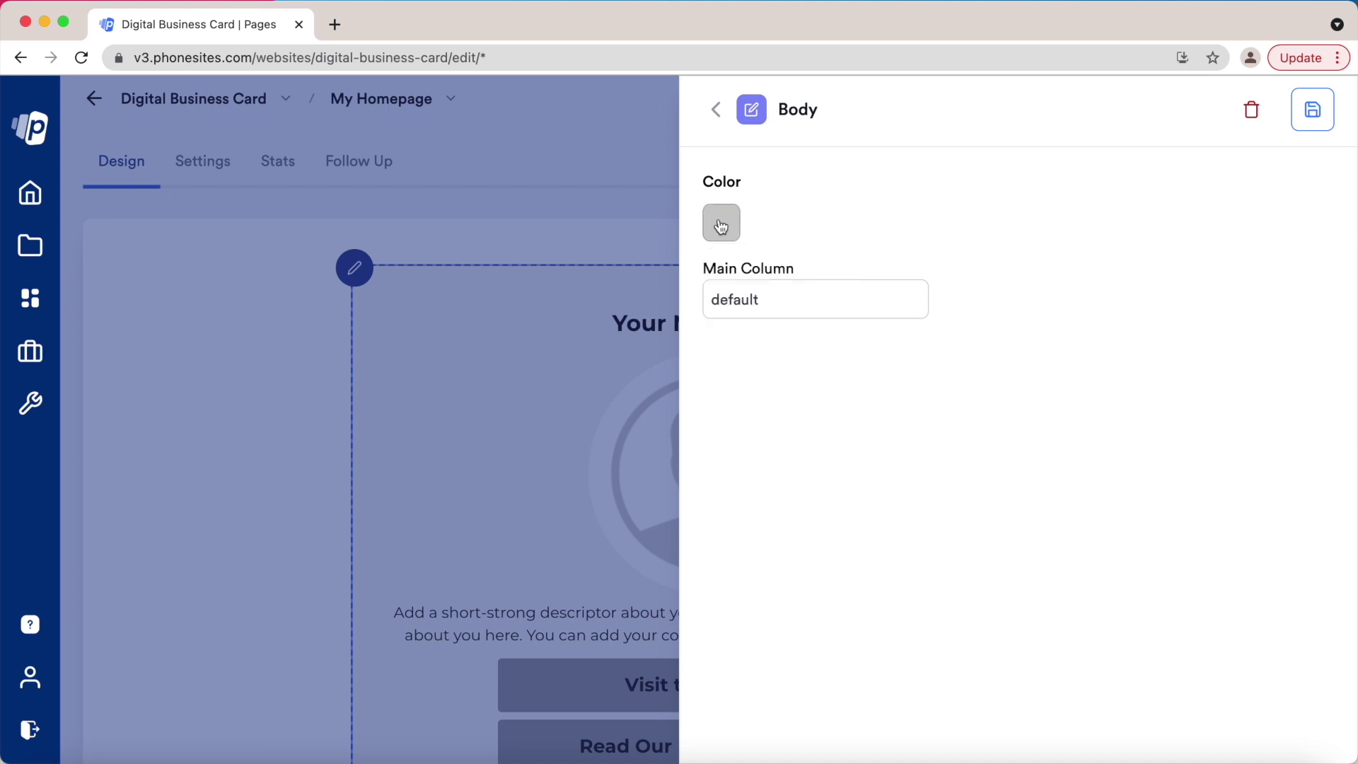
{"action": "left_click", "coordinate": [539, 355]}
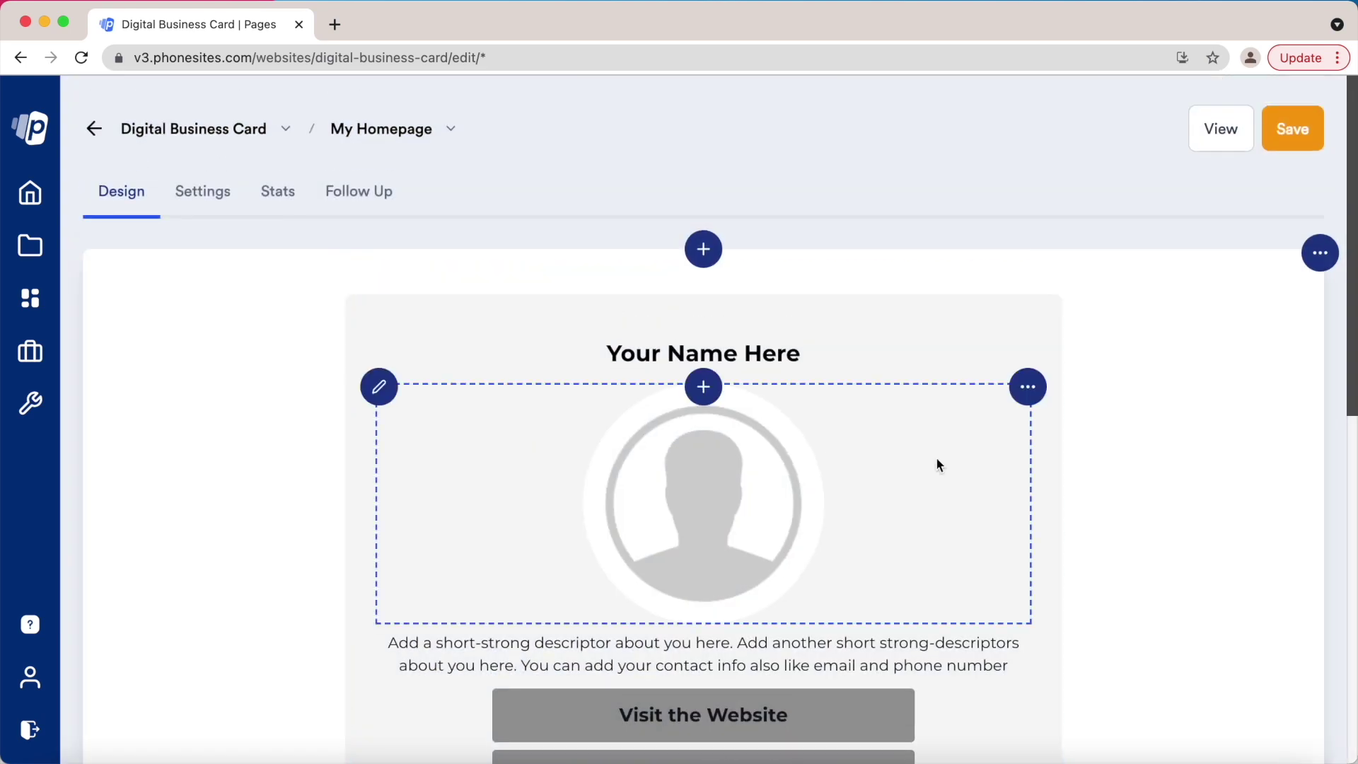
{"action": "scroll", "coordinate": [570, 611], "scroll_direction": "down", "scroll_amount": 2}
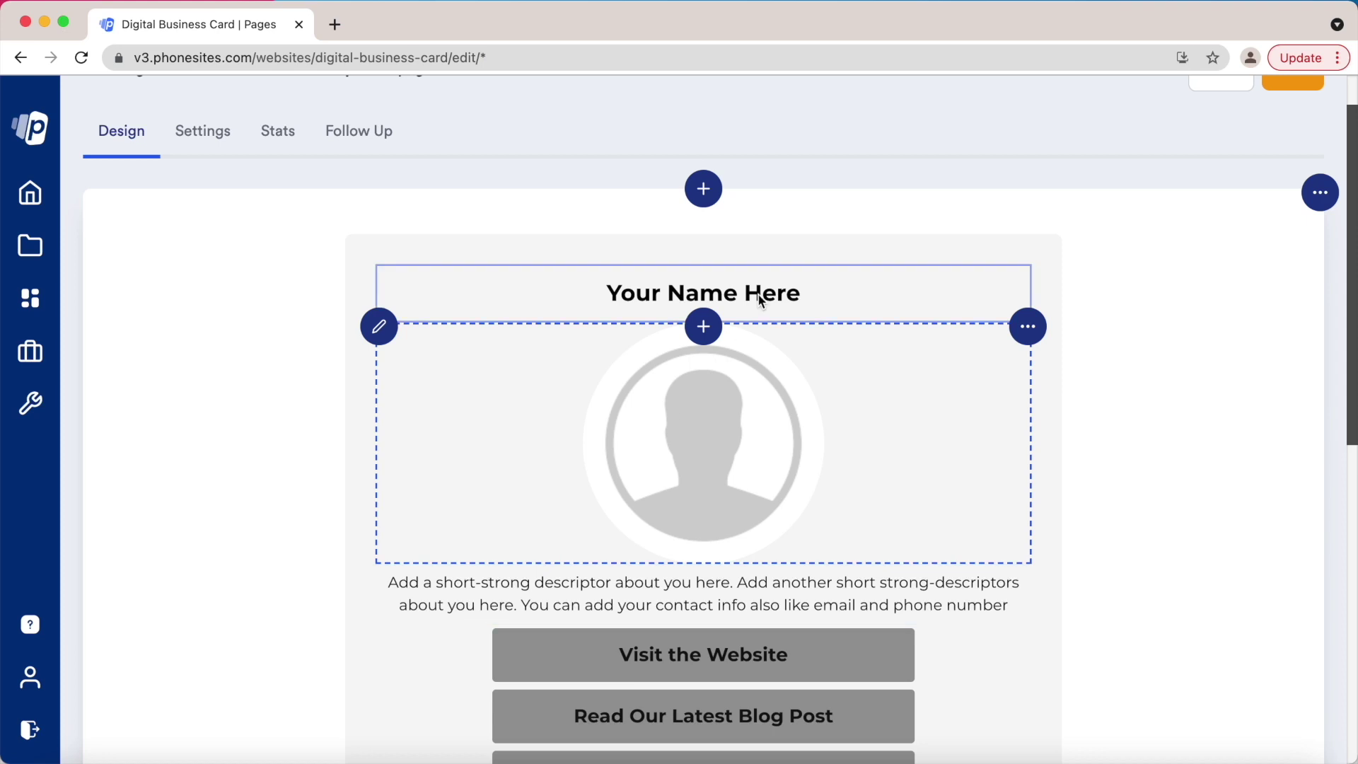
{"action": "left_click", "coordinate": [710, 325]}
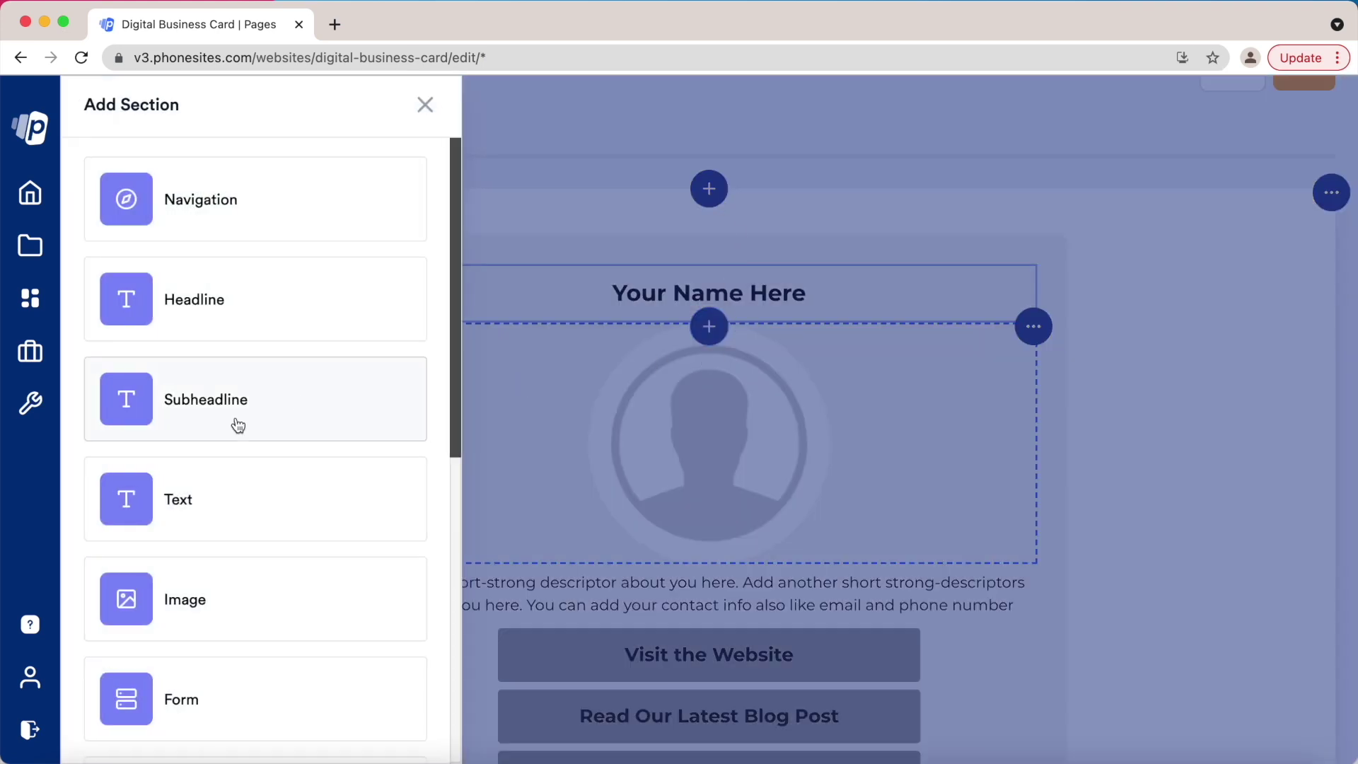
{"action": "scroll", "coordinate": [238, 425], "scroll_direction": "down", "scroll_amount": 2}
{"action": "scroll", "coordinate": [238, 425], "scroll_direction": "up", "scroll_amount": 2}
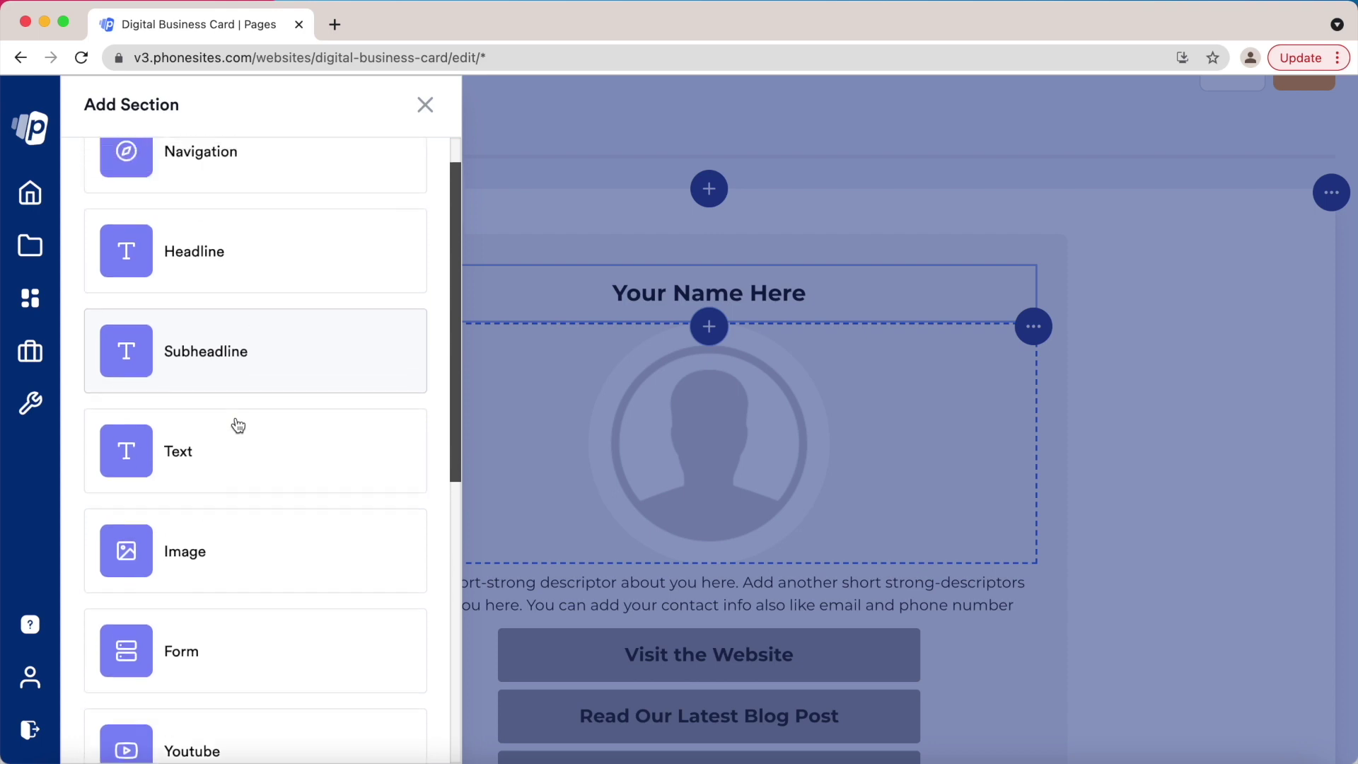
{"action": "scroll", "coordinate": [300, 474], "scroll_direction": "down", "scroll_amount": 9}
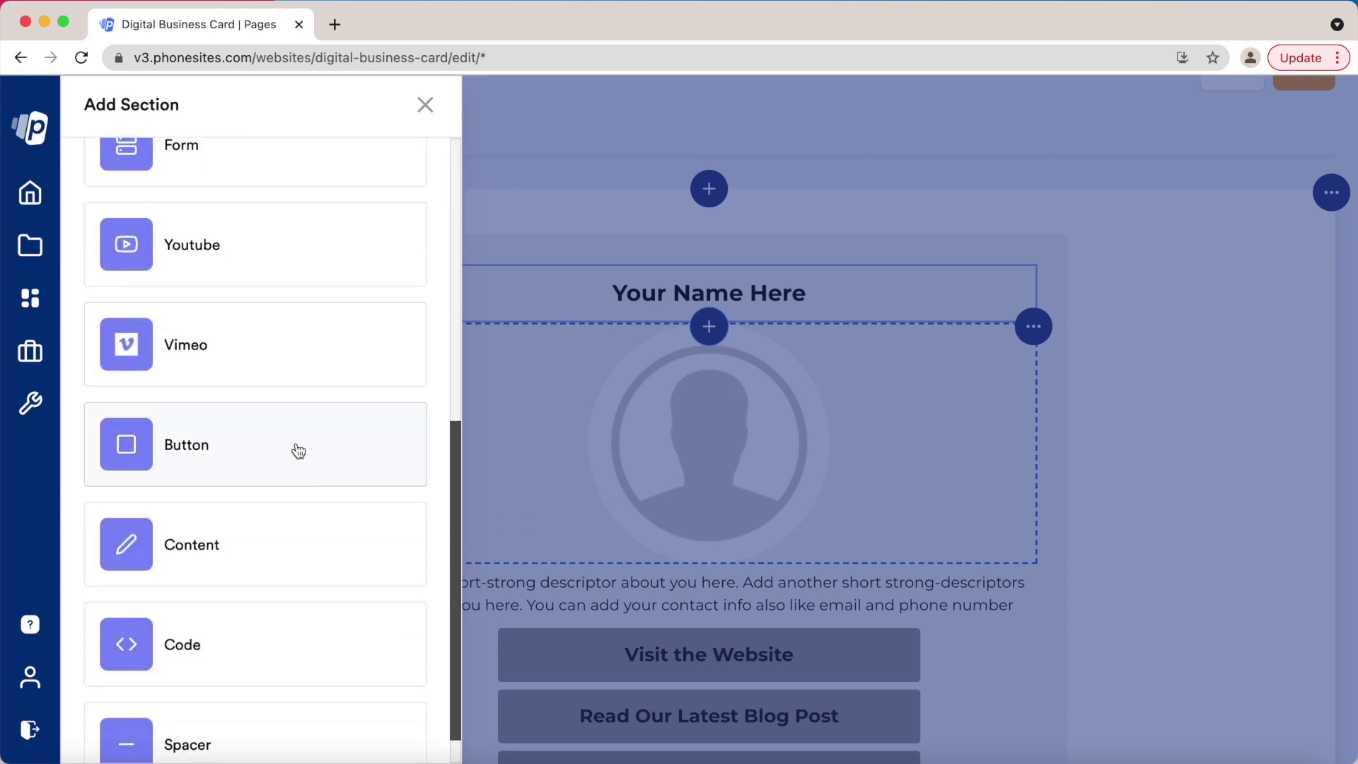
{"action": "left_click_drag", "start_coordinate": [196, 346], "coordinate": [604, 372]}
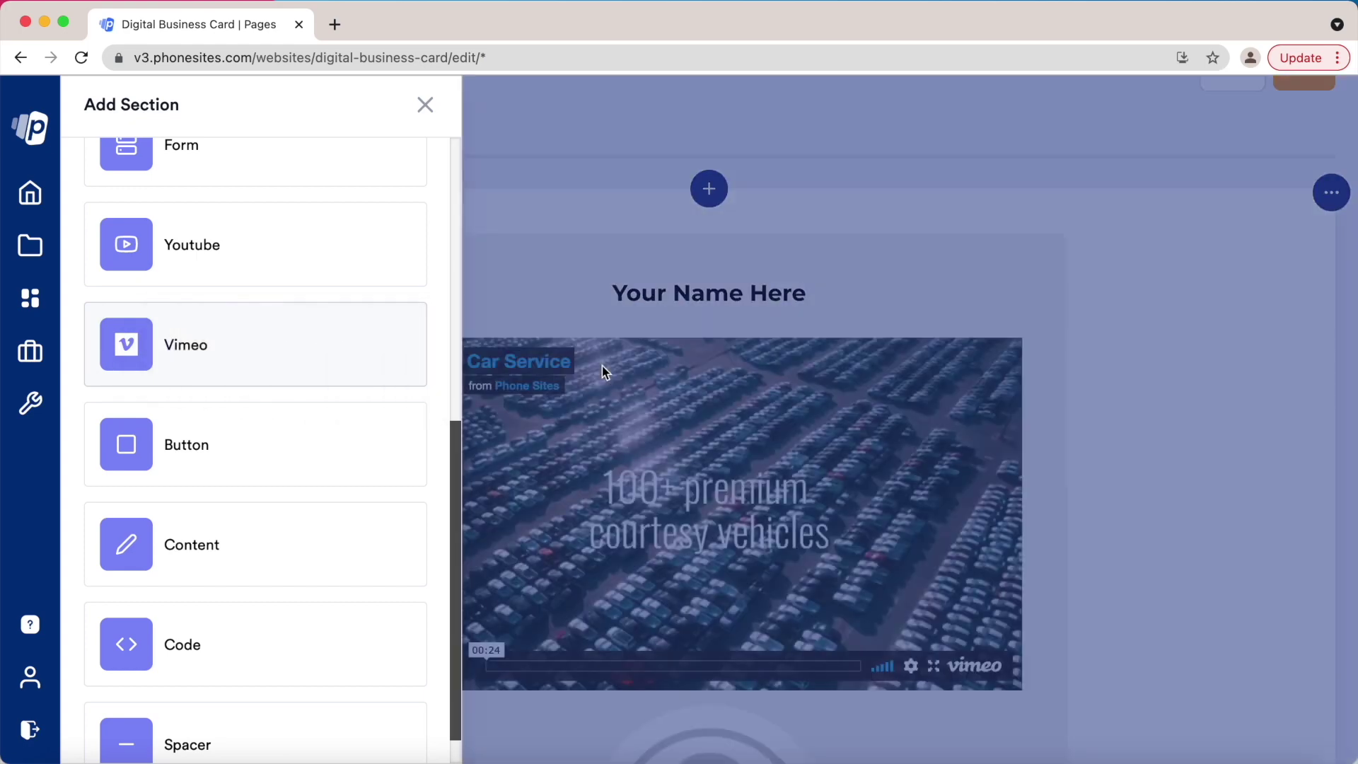
{"action": "left_click", "coordinate": [770, 386]}
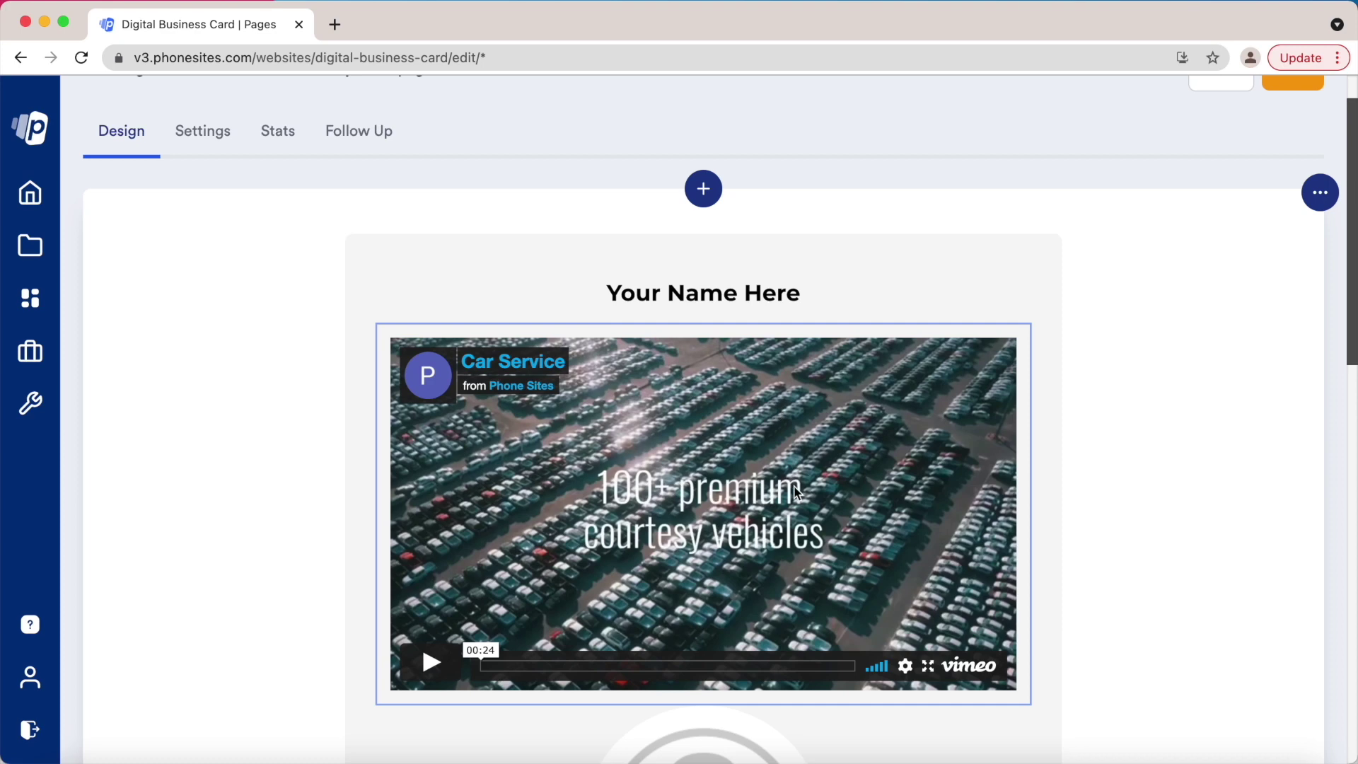
{"action": "scroll", "coordinate": [842, 403], "scroll_direction": "down", "scroll_amount": 1}
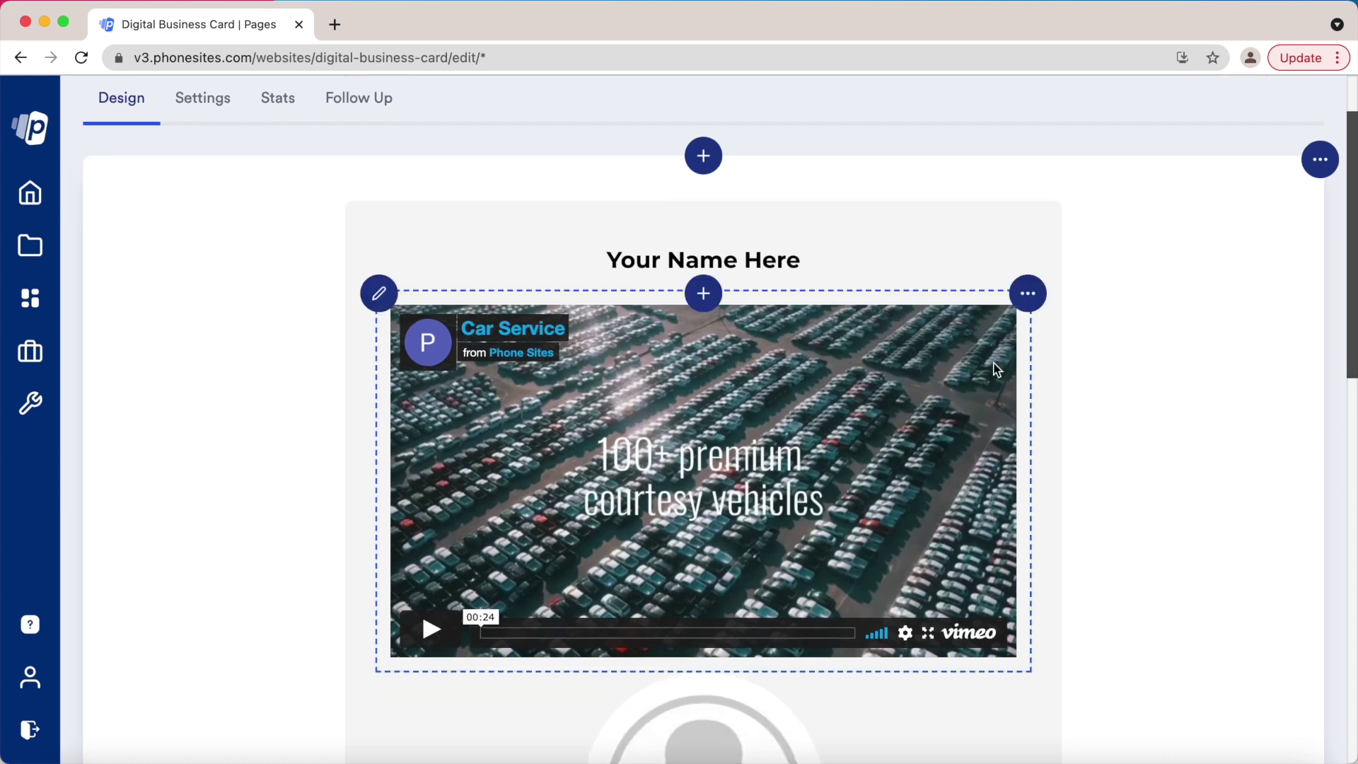
{"action": "left_click", "coordinate": [1027, 293]}
{"action": "left_click", "coordinate": [974, 402]}
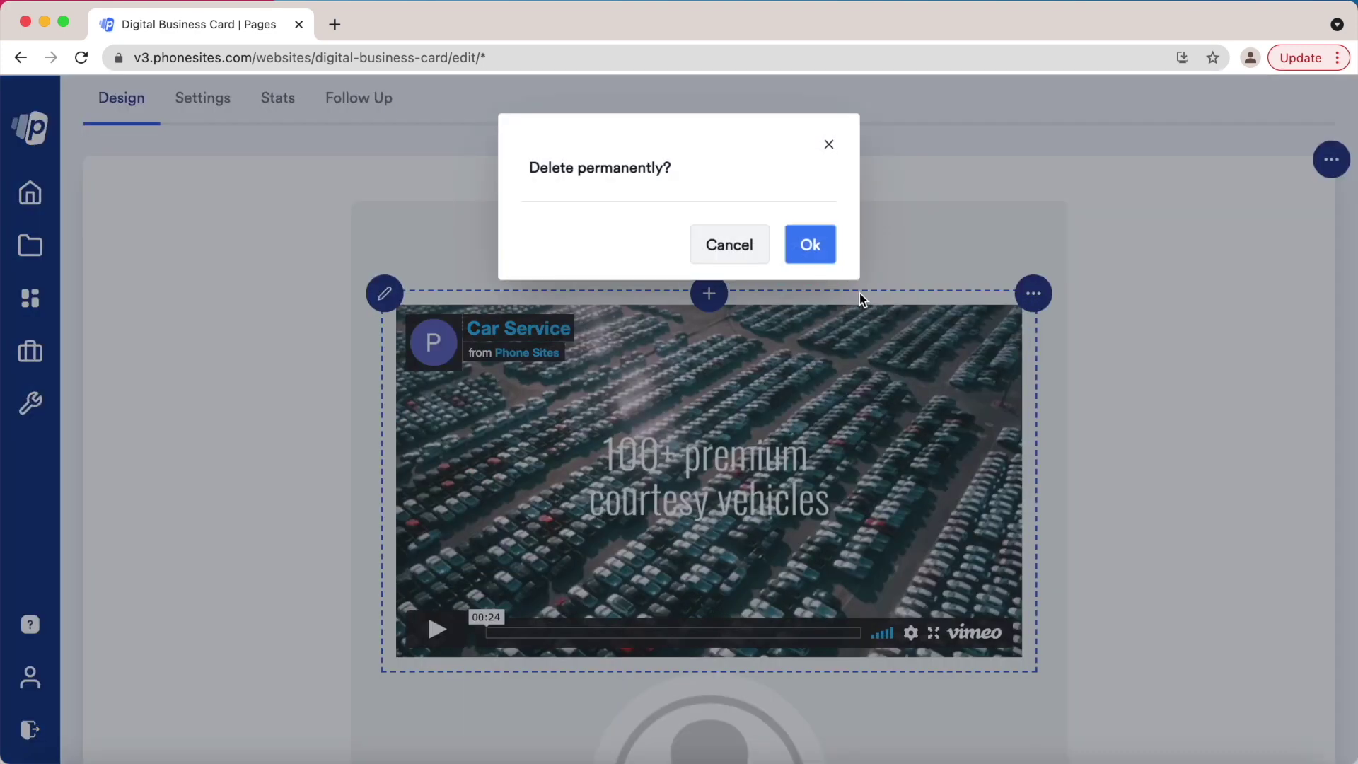
{"action": "left_click", "coordinate": [811, 248]}
{"action": "scroll", "coordinate": [636, 467], "scroll_direction": "down", "scroll_amount": 10}
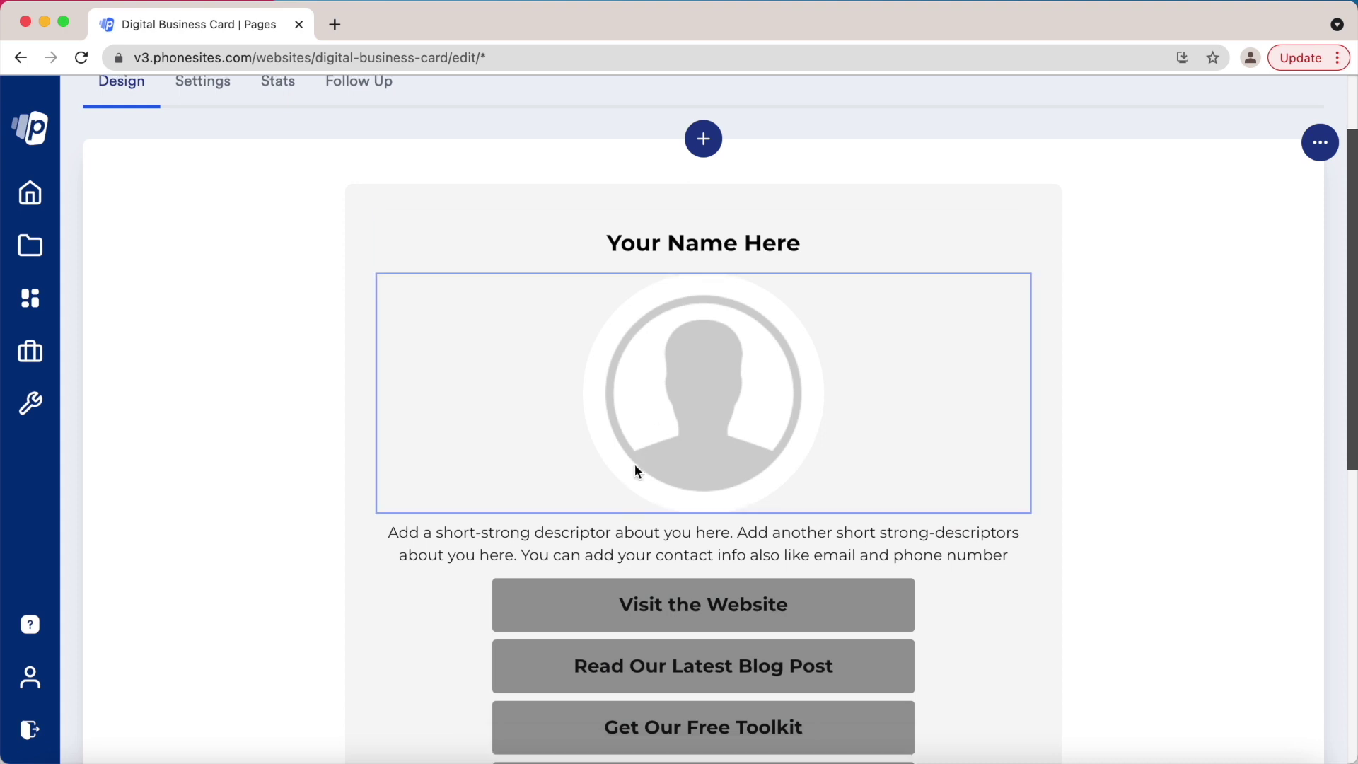
{"action": "scroll", "coordinate": [635, 467], "scroll_direction": "down", "scroll_amount": 2}
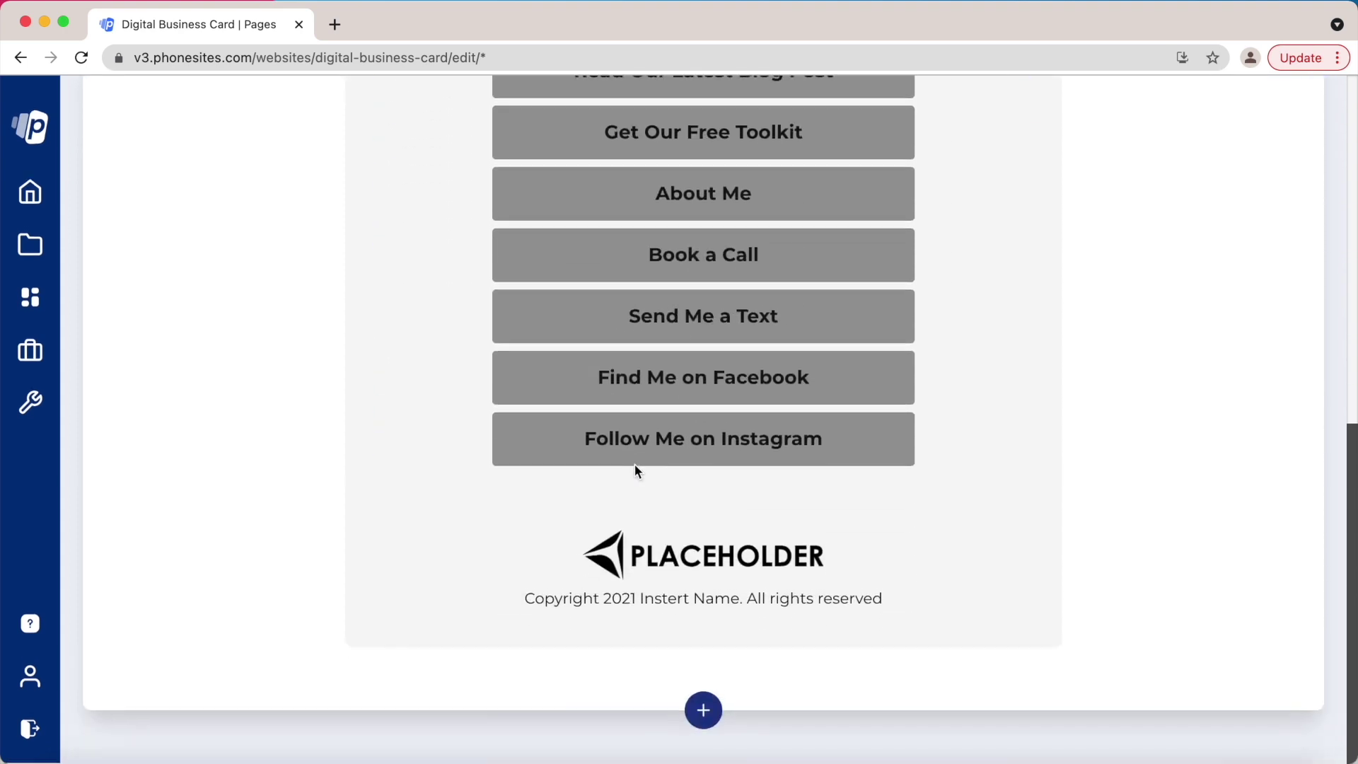
Dismiss the Add Section list unused and reveal the section's Edit Background and Edit Body choices
{"action": "scroll", "coordinate": [803, 515], "scroll_direction": "up", "scroll_amount": 8}
{"action": "scroll", "coordinate": [804, 516], "scroll_direction": "up", "scroll_amount": 5}
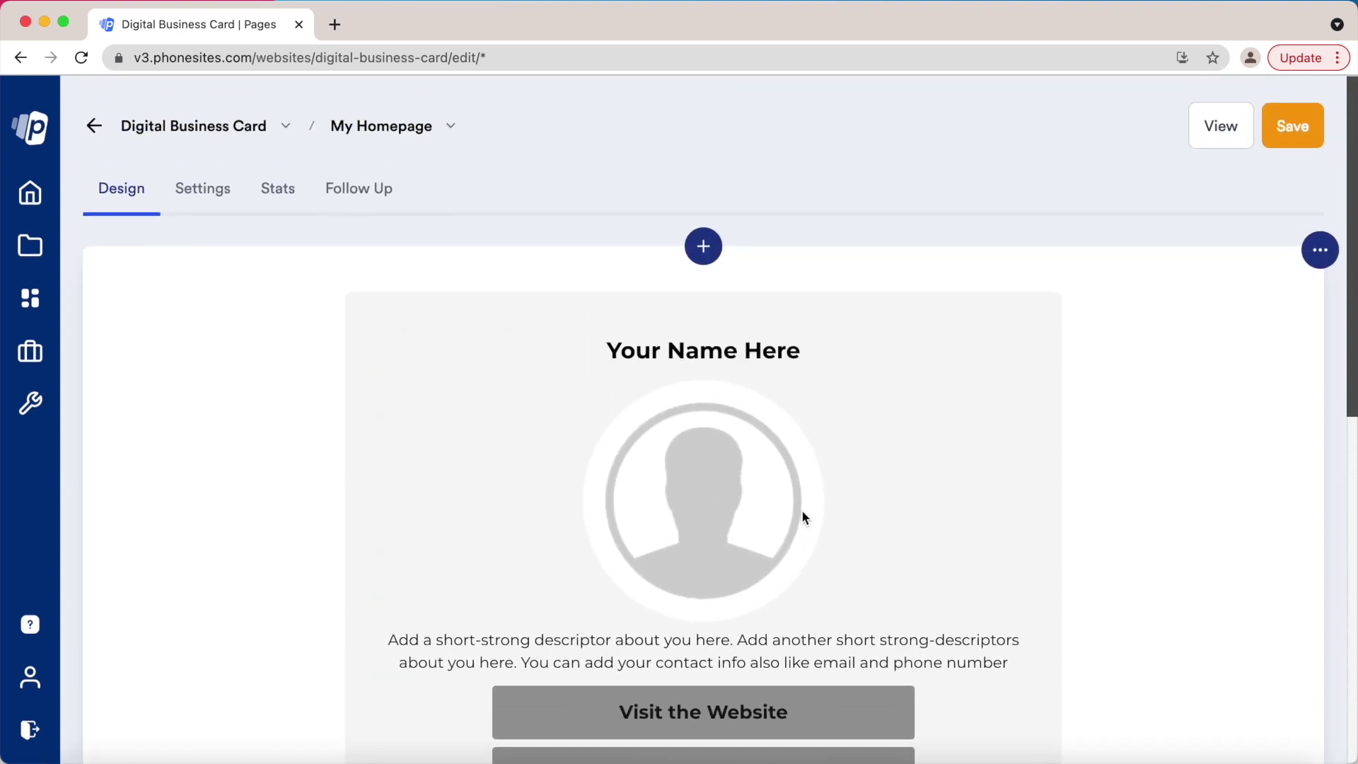
{"action": "left_click", "coordinate": [703, 252]}
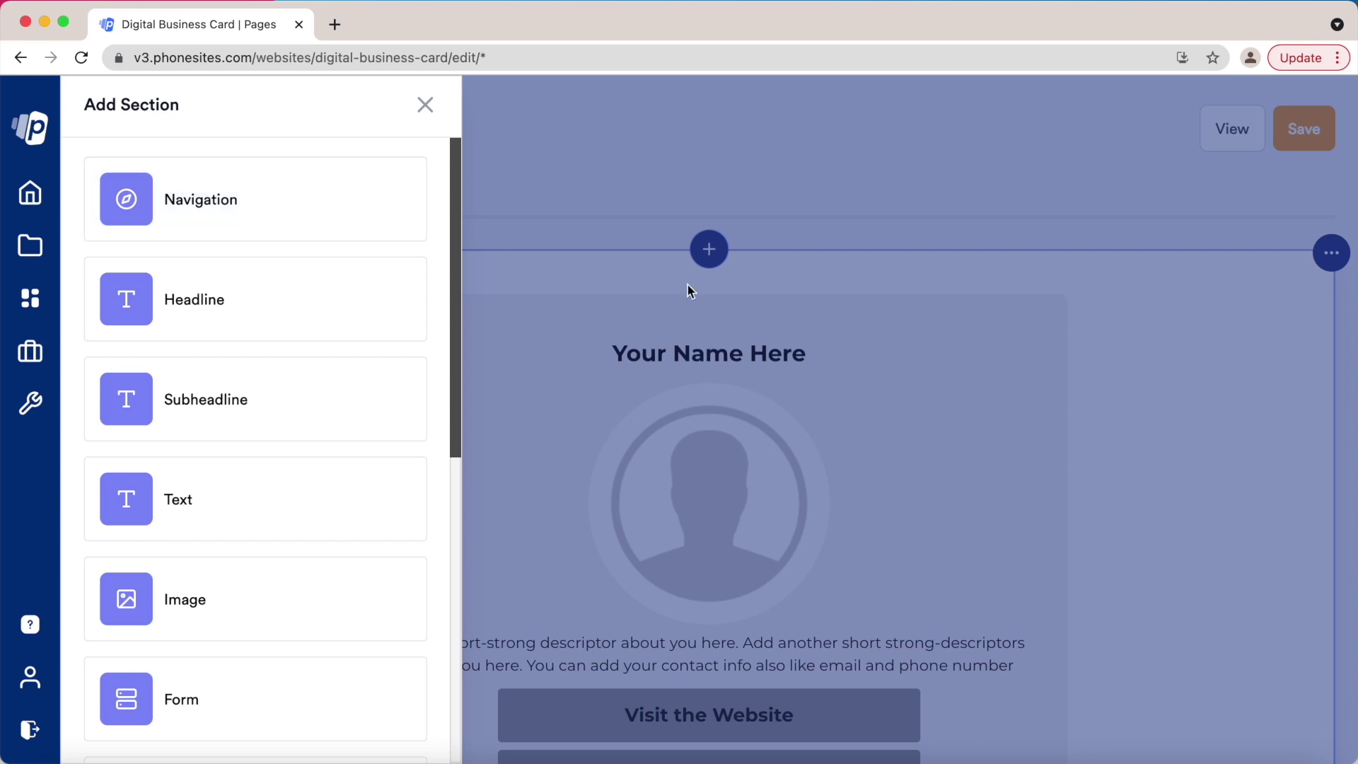
{"action": "left_click", "coordinate": [681, 387]}
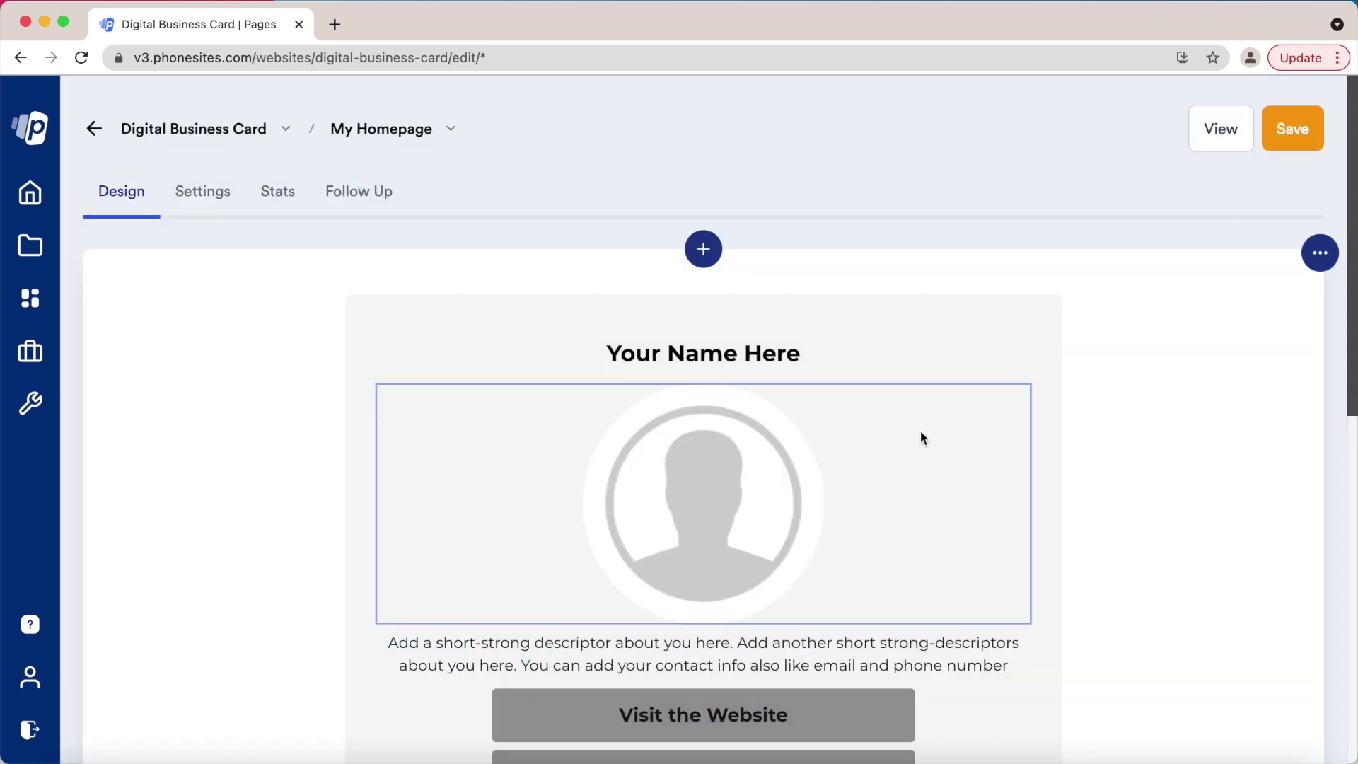
{"action": "scroll", "coordinate": [921, 435], "scroll_direction": "down", "scroll_amount": 3}
{"action": "scroll", "coordinate": [919, 430], "scroll_direction": "up", "scroll_amount": 3}
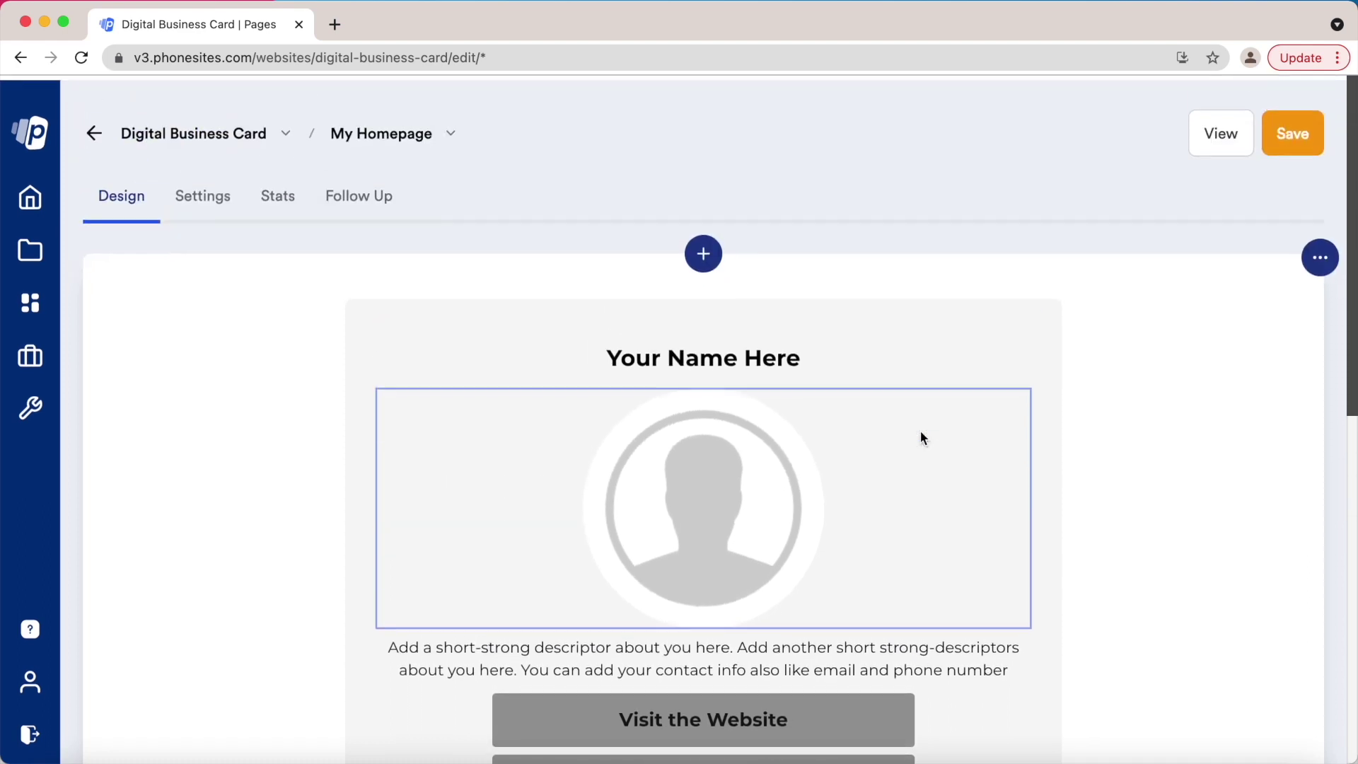
{"action": "left_click", "coordinate": [1318, 265]}
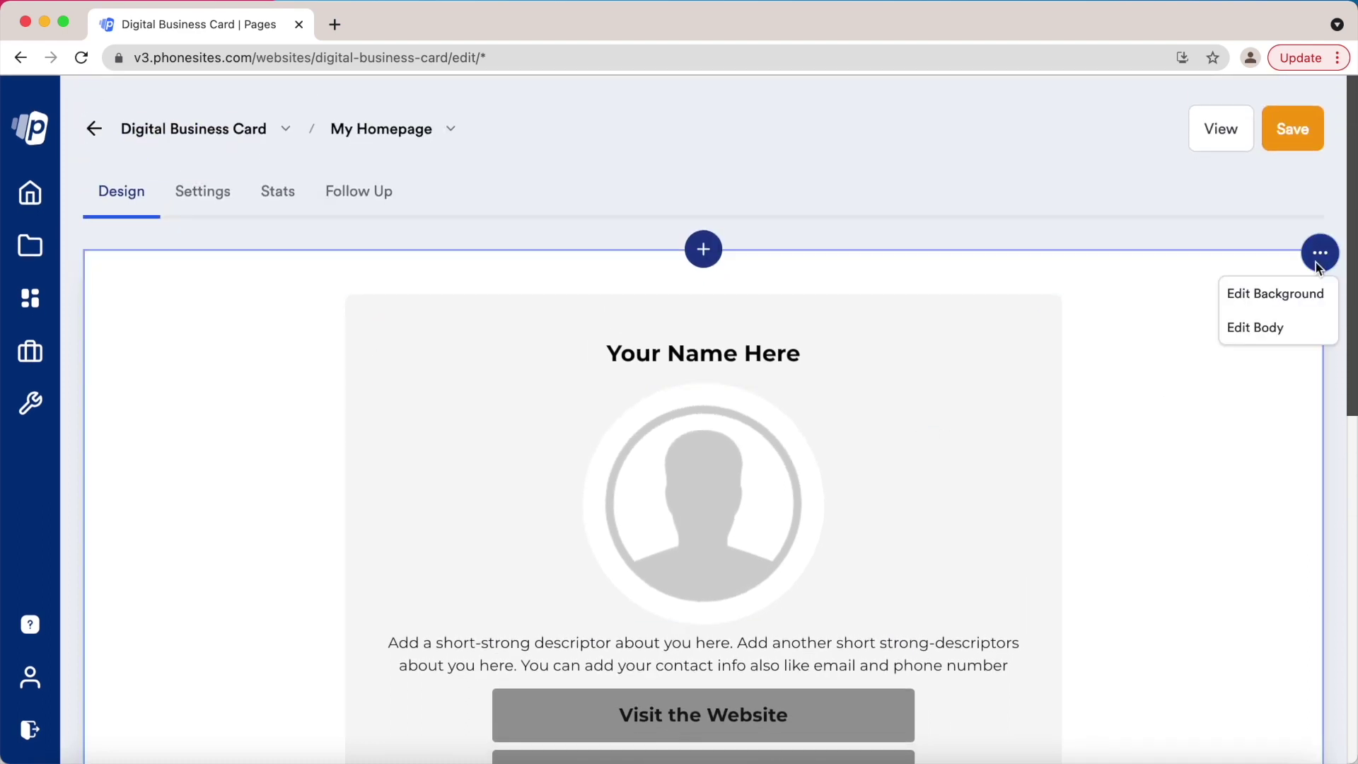
Set the section background image to the surfboard beach photo
{"action": "left_click", "coordinate": [1278, 293]}
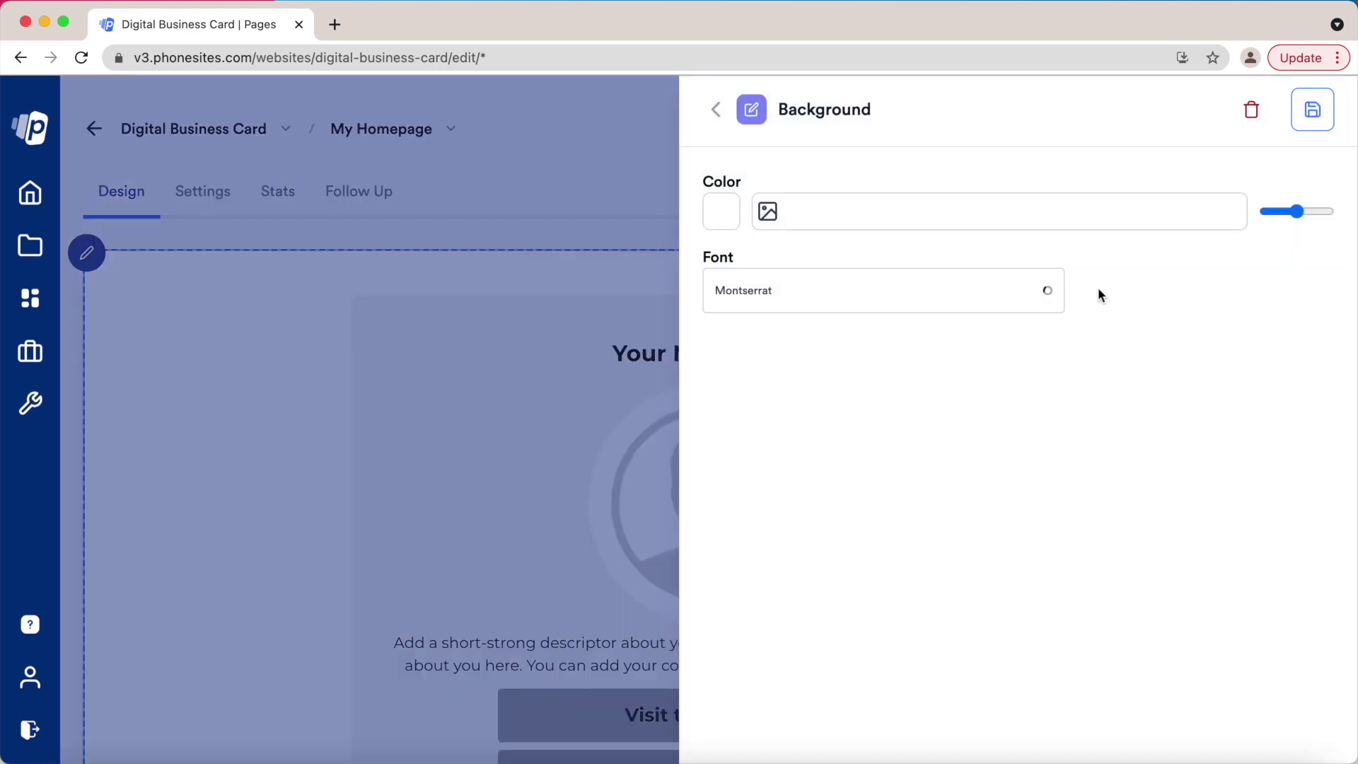
{"action": "left_click", "coordinate": [768, 216]}
{"action": "scroll", "coordinate": [808, 410], "scroll_direction": "down", "scroll_amount": 10}
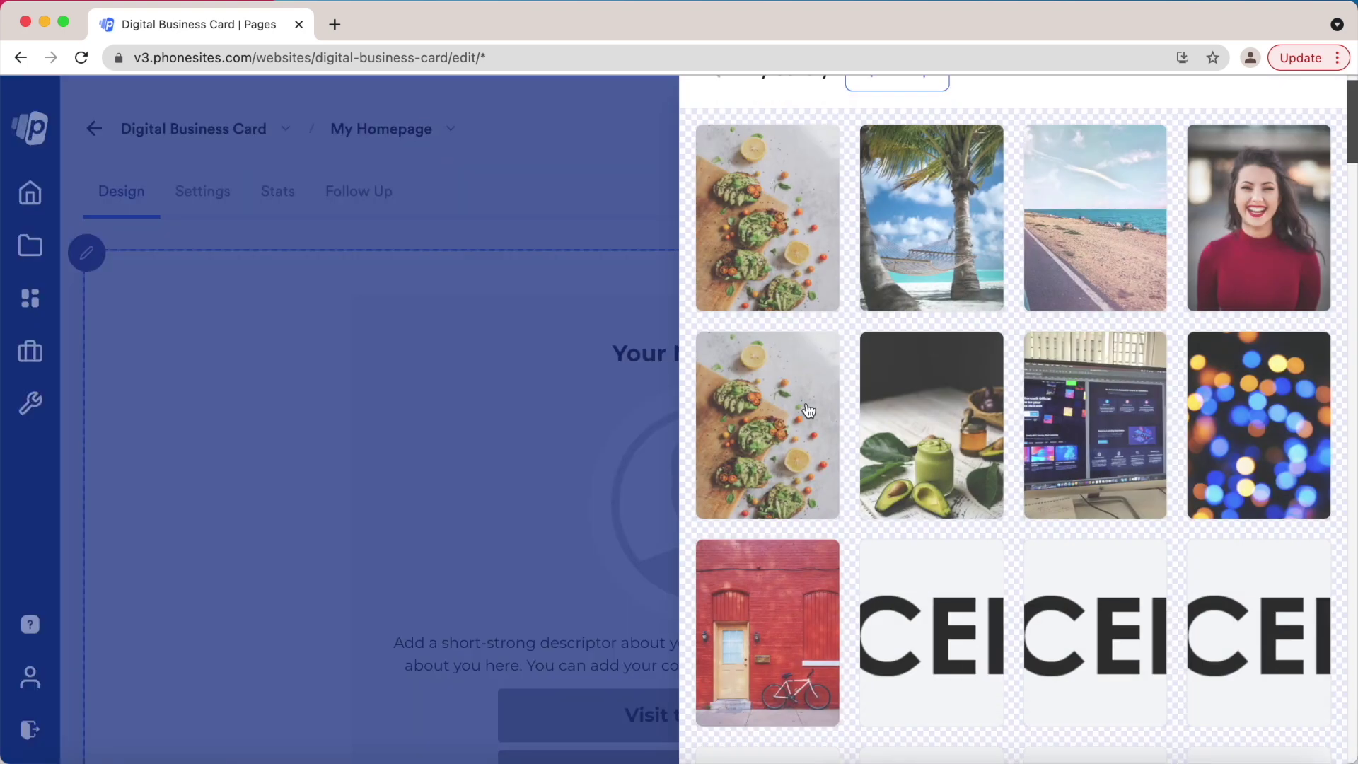
{"action": "scroll", "coordinate": [808, 410], "scroll_direction": "down", "scroll_amount": 12}
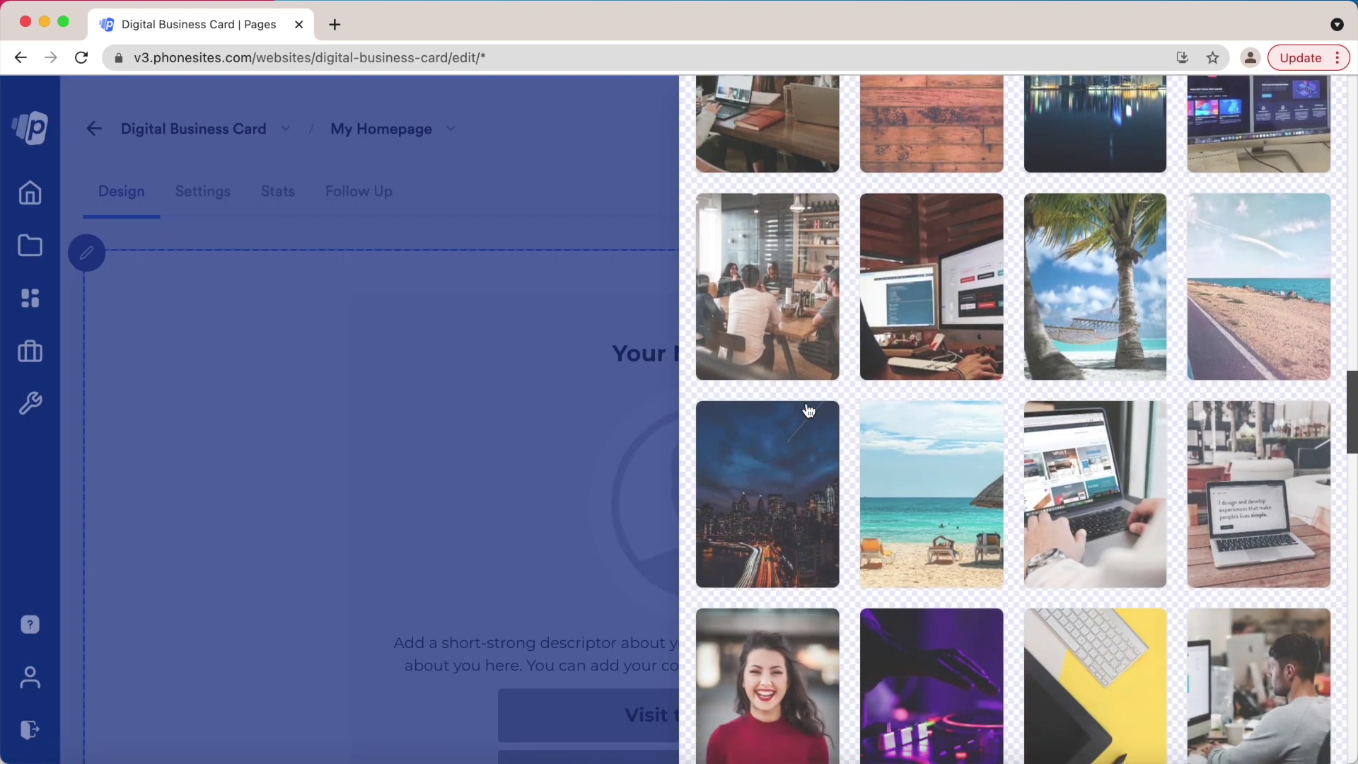
{"action": "scroll", "coordinate": [808, 410], "scroll_direction": "down", "scroll_amount": 15}
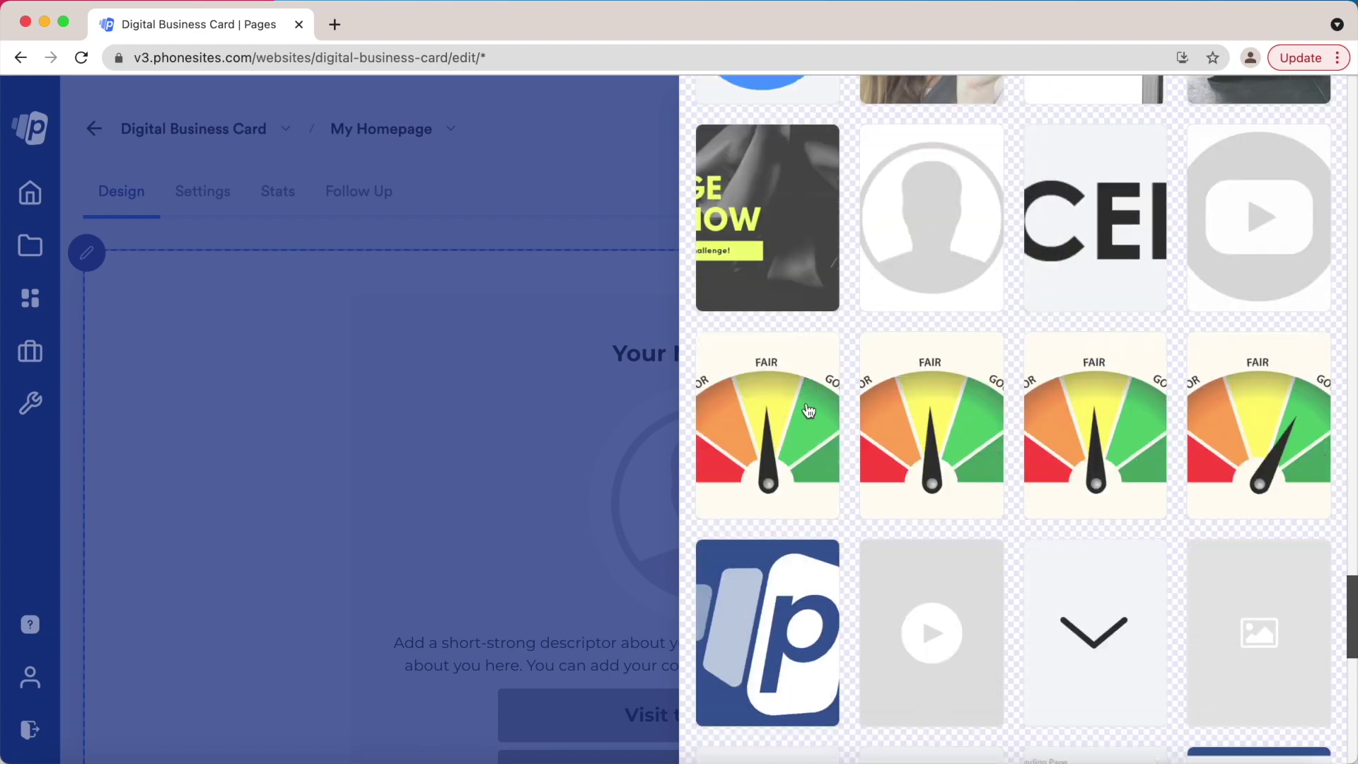
{"action": "scroll", "coordinate": [809, 410], "scroll_direction": "down", "scroll_amount": 15}
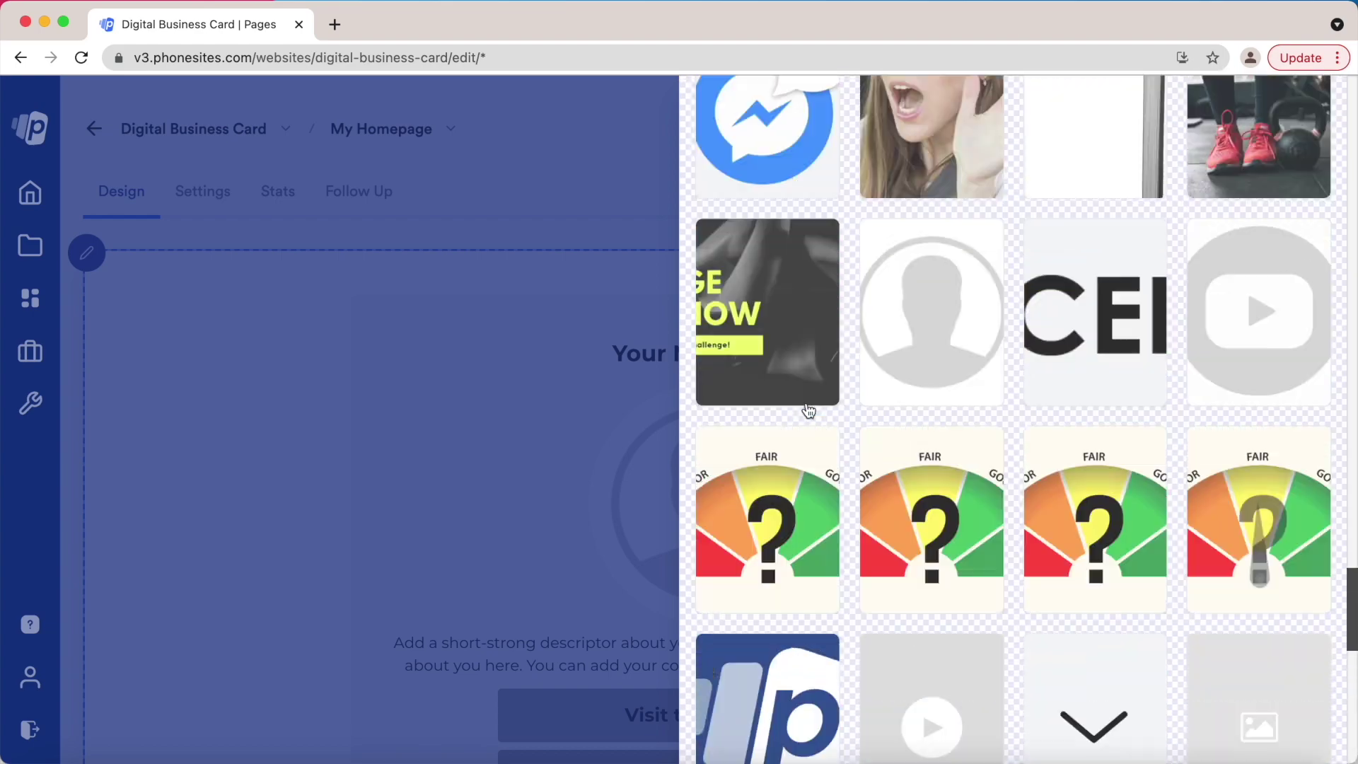
{"action": "scroll", "coordinate": [809, 410], "scroll_direction": "up", "scroll_amount": 12}
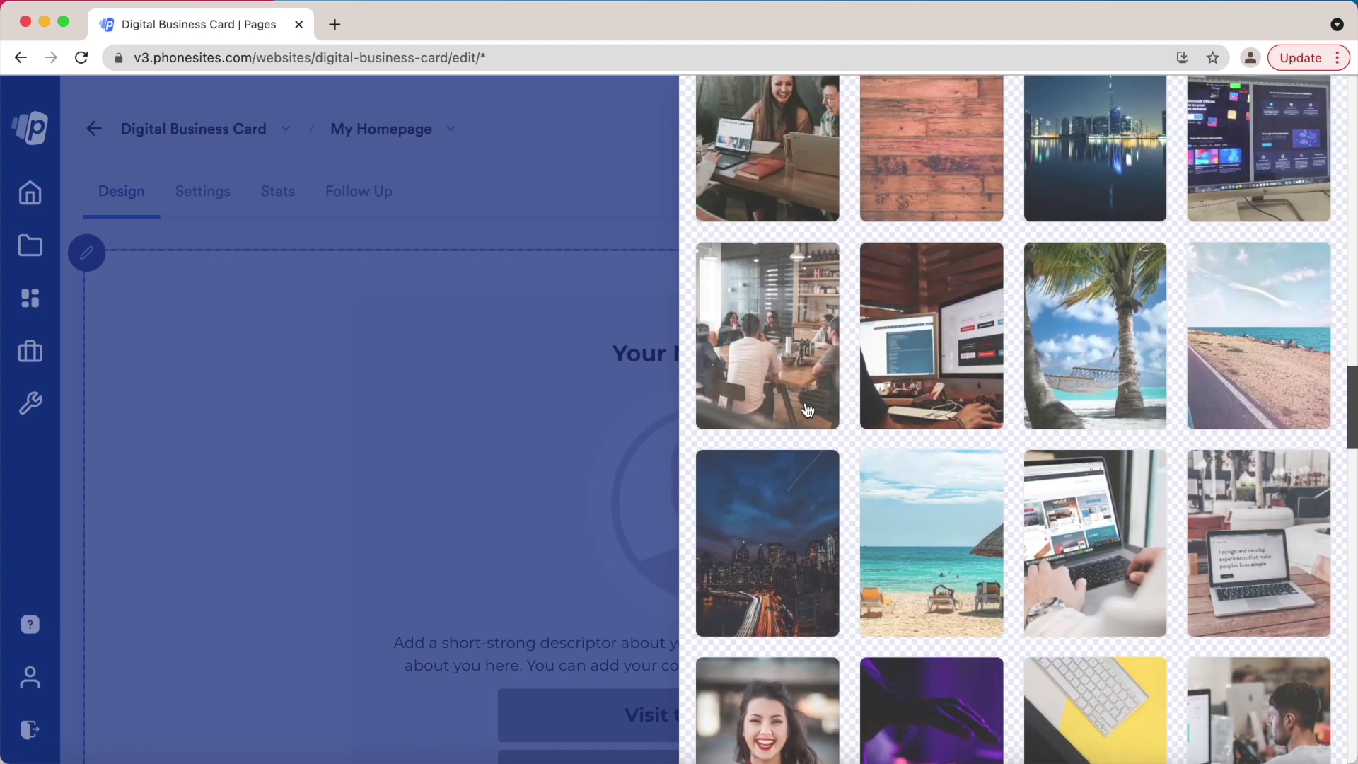
{"action": "scroll", "coordinate": [808, 410], "scroll_direction": "up", "scroll_amount": 9}
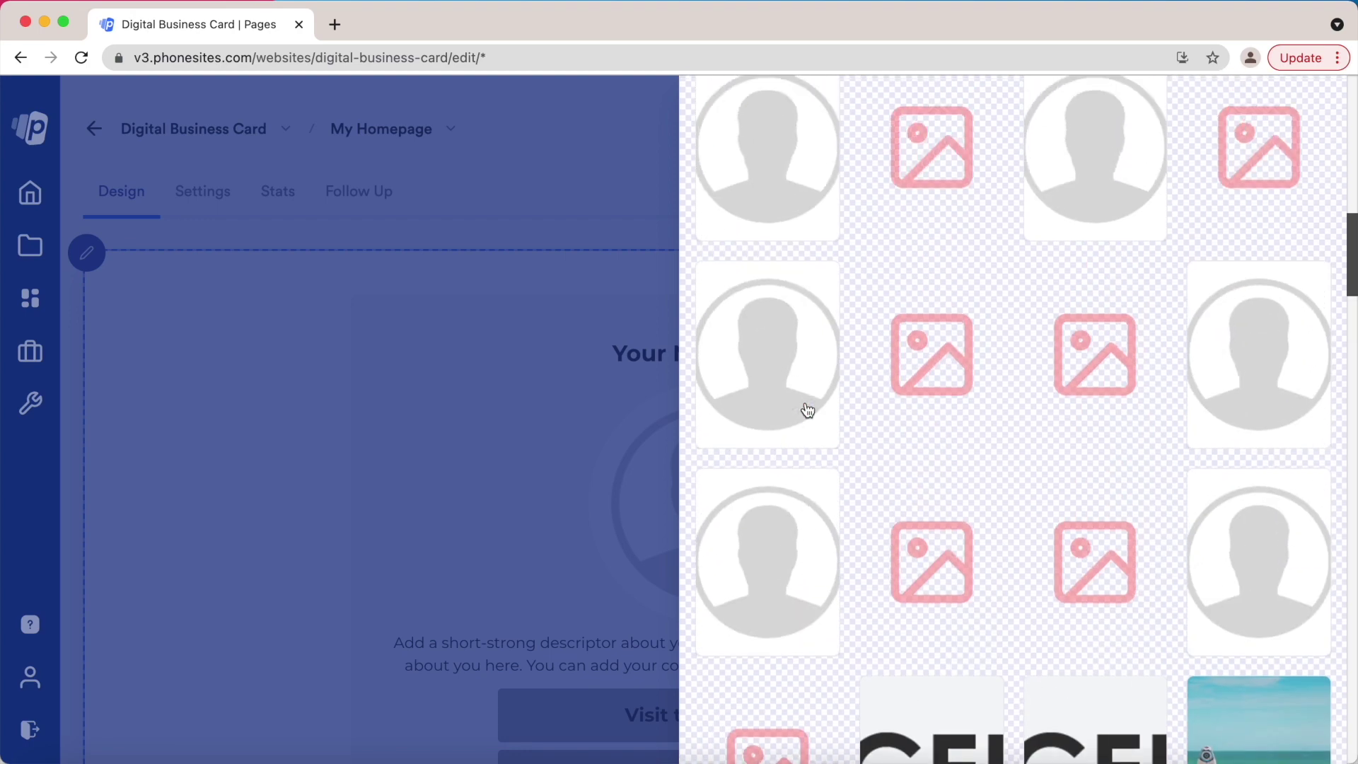
{"action": "scroll", "coordinate": [808, 410], "scroll_direction": "down", "scroll_amount": 3}
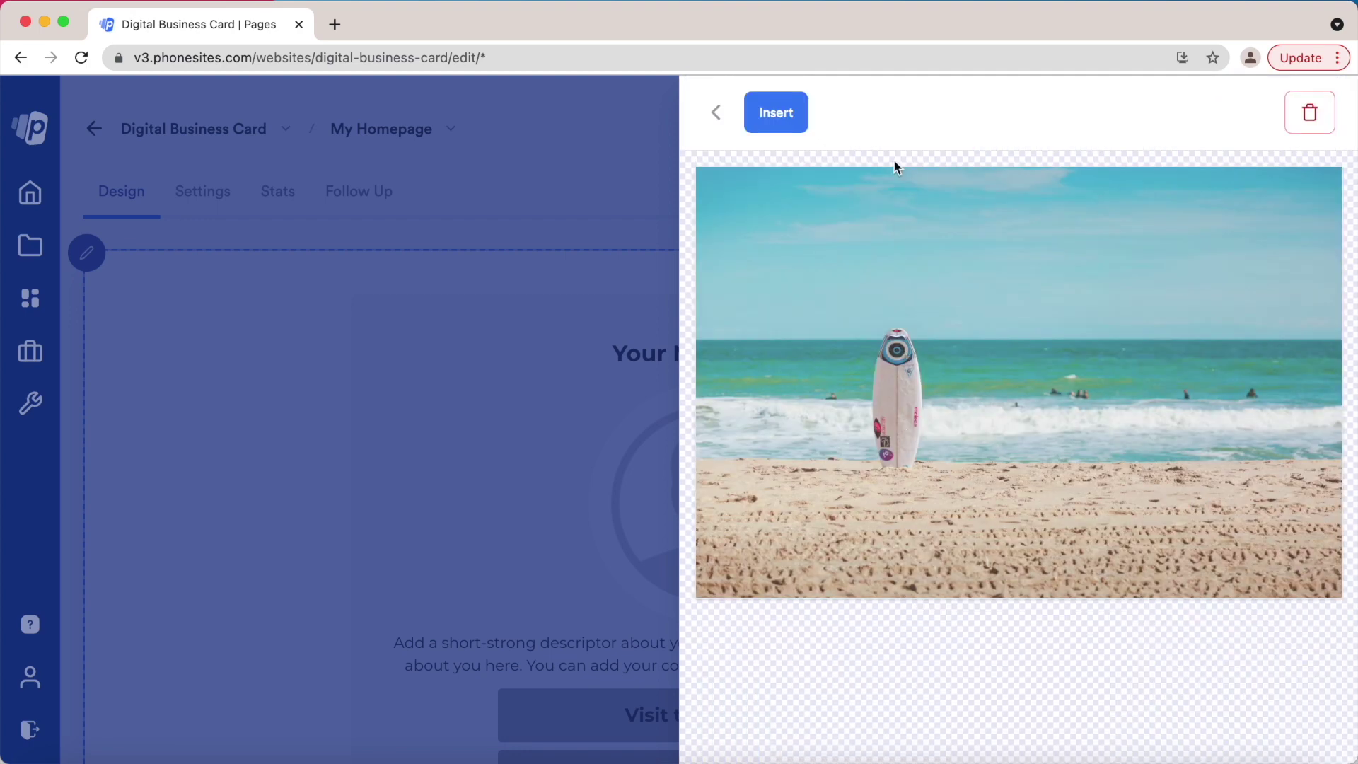
{"action": "left_click", "coordinate": [778, 113]}
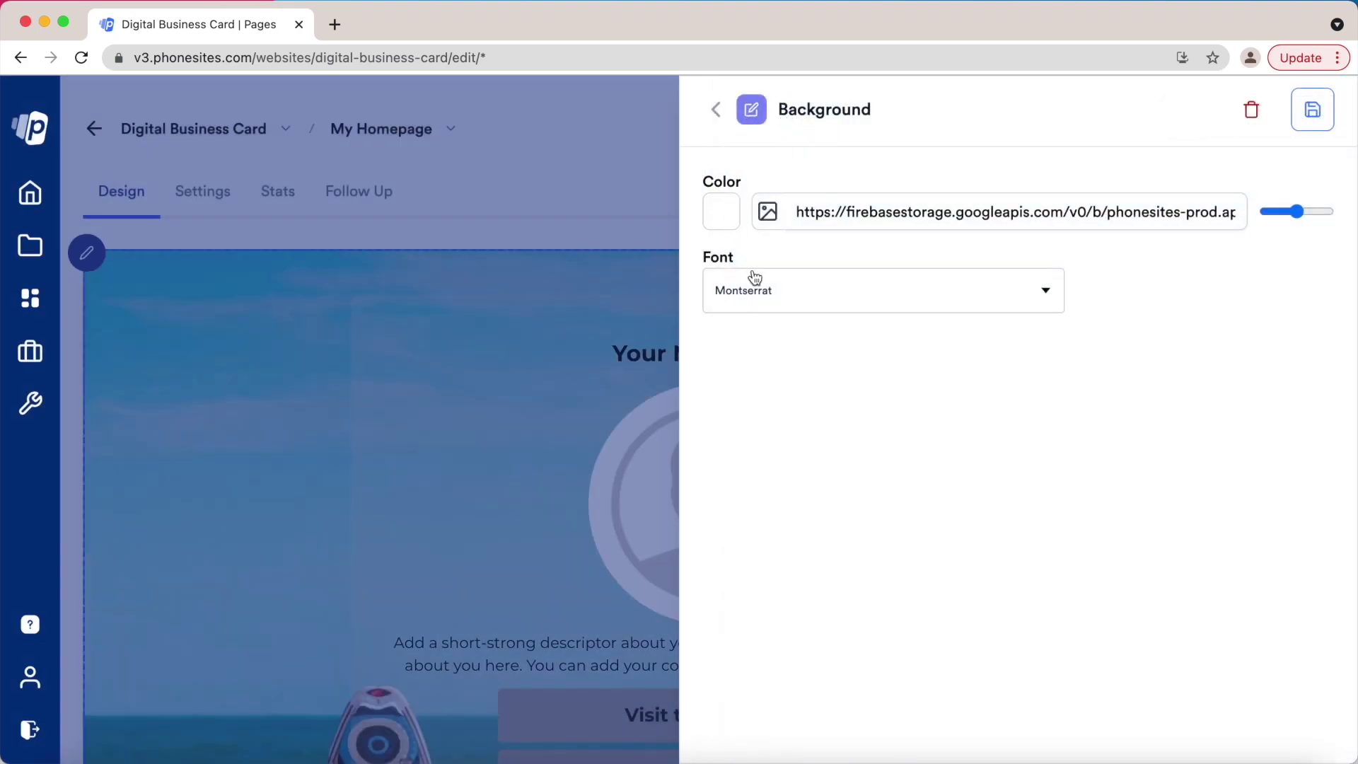
Push the background overlay opacity to near the maximum and close the Background panel
{"action": "mouse_move", "coordinate": [1297, 214]}
{"action": "left_mouse_down"}
{"action": "mouse_move", "coordinate": [1279, 213]}
{"action": "mouse_move", "coordinate": [1313, 217]}
{"action": "left_mouse_up"}
{"action": "left_click", "coordinate": [1316, 217]}
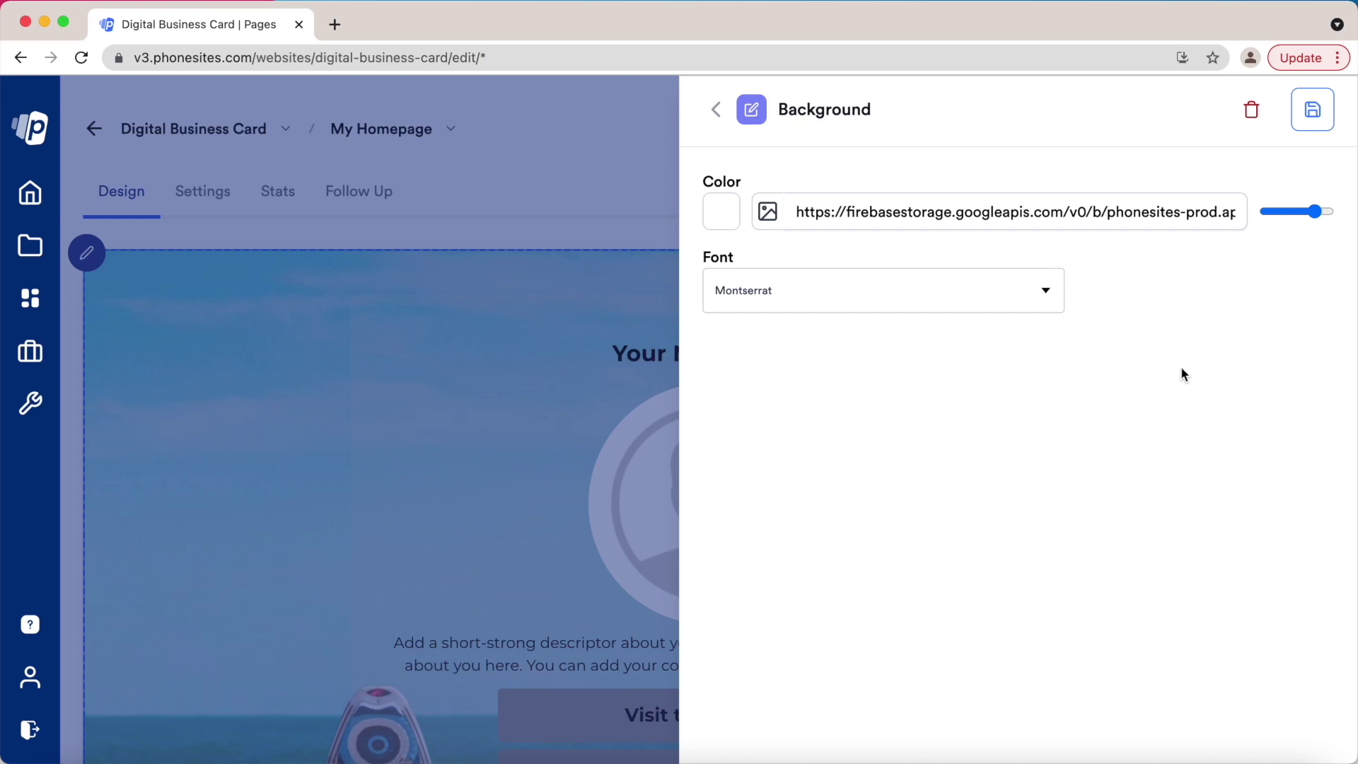
{"action": "left_click", "coordinate": [461, 306]}
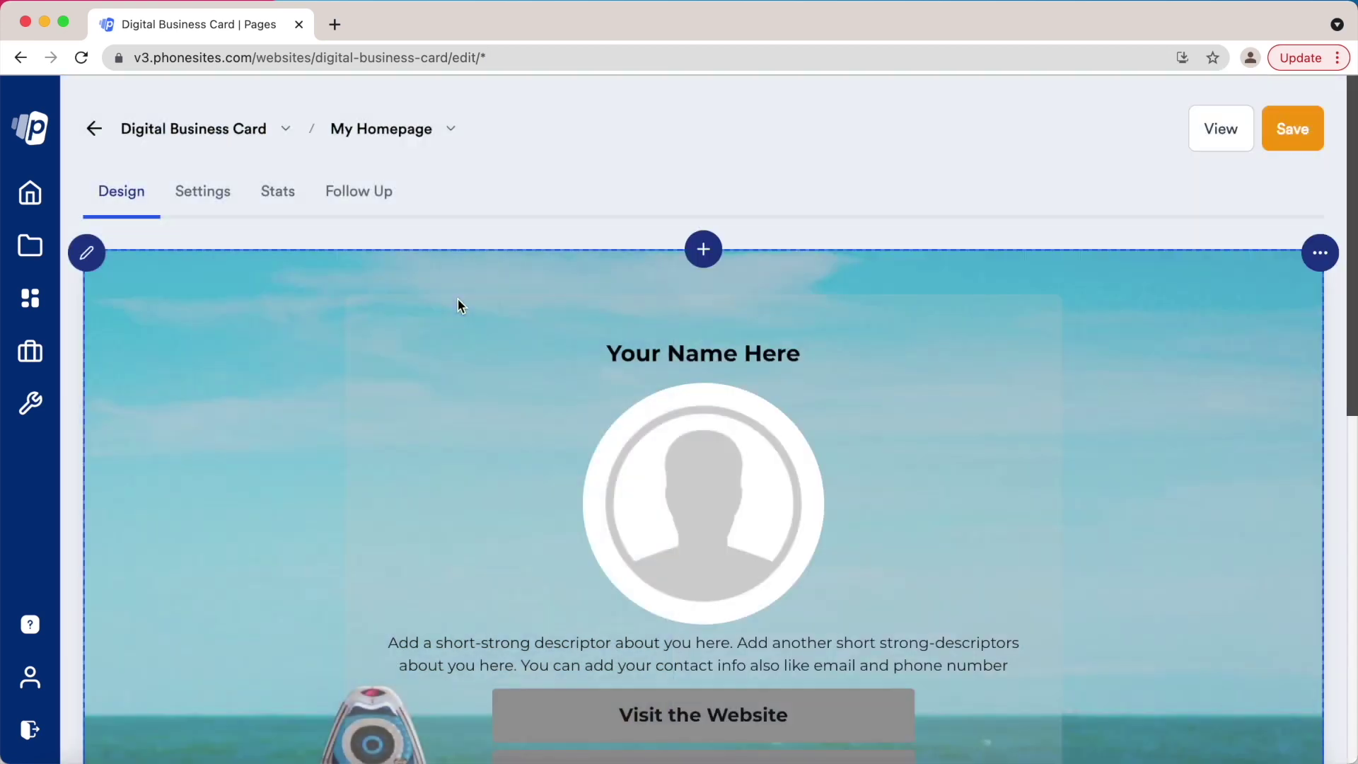
{"action": "scroll", "coordinate": [1015, 390], "scroll_direction": "down", "scroll_amount": 1}
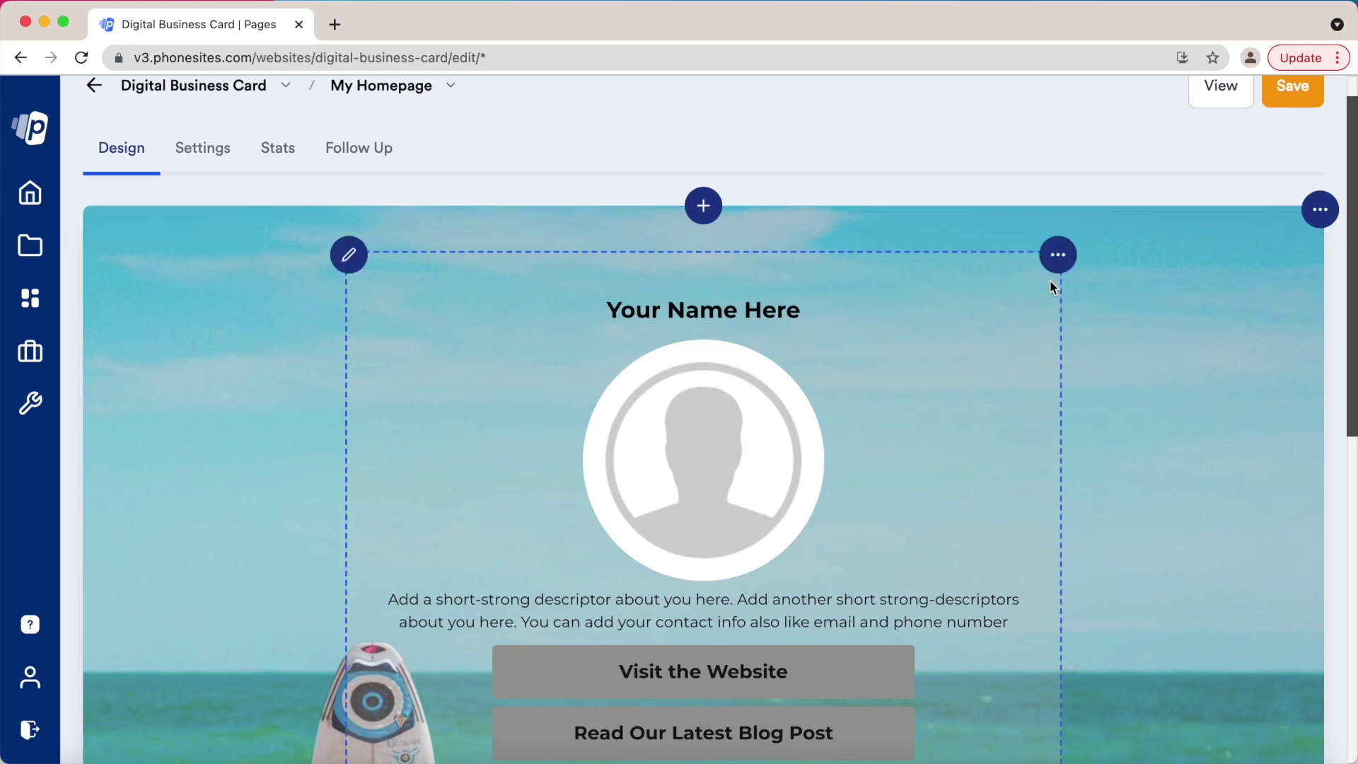
Change the card container's body colour from grey #cccccc to near-black #111111
{"action": "left_click", "coordinate": [1051, 285]}
{"action": "left_click", "coordinate": [736, 214]}
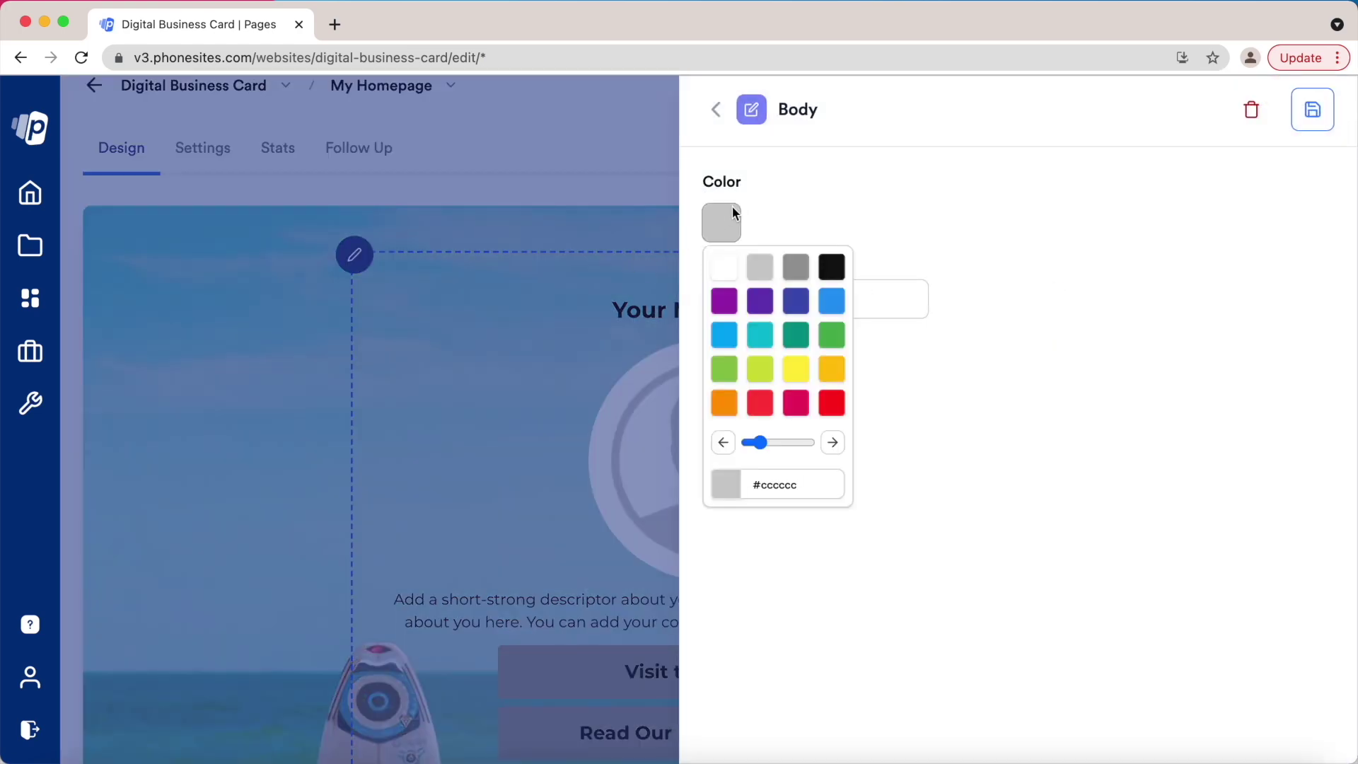
{"action": "left_click", "coordinate": [833, 267]}
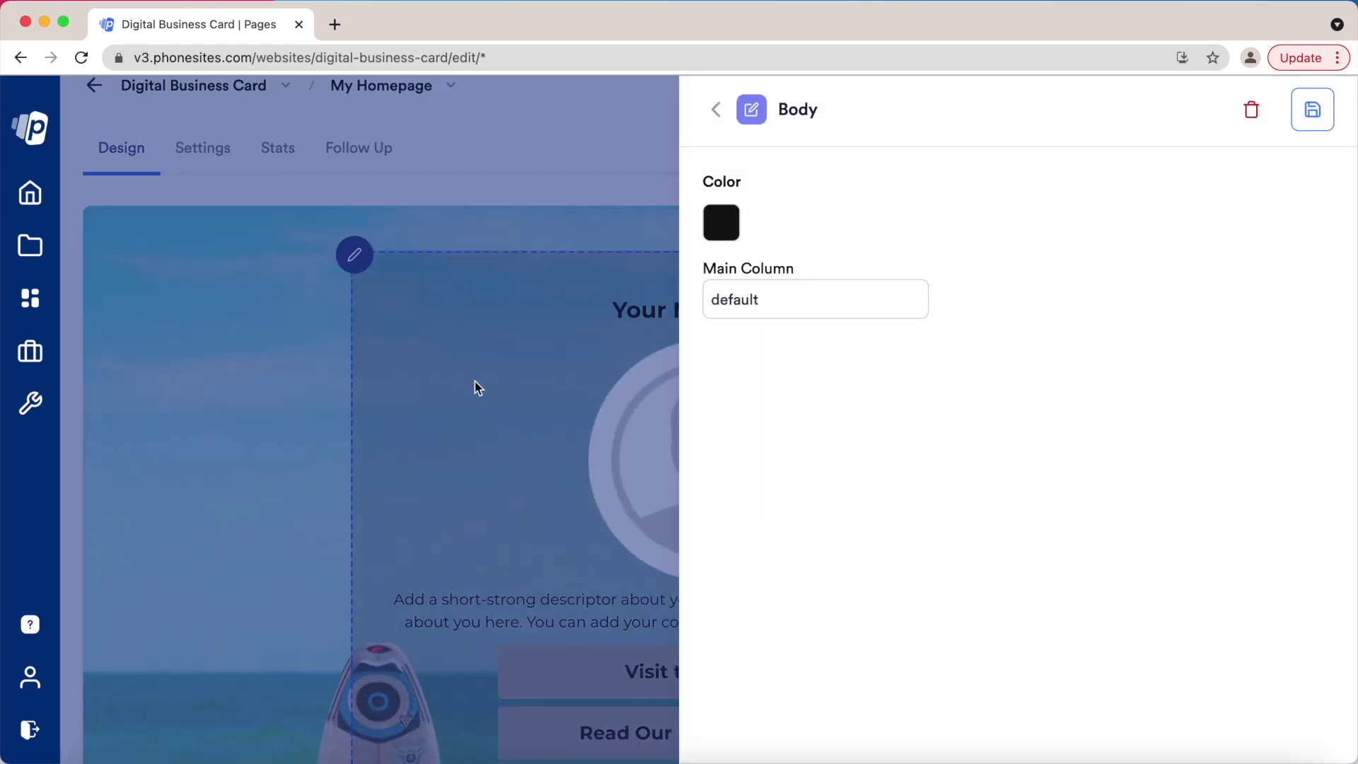
{"action": "left_click", "coordinate": [729, 221]}
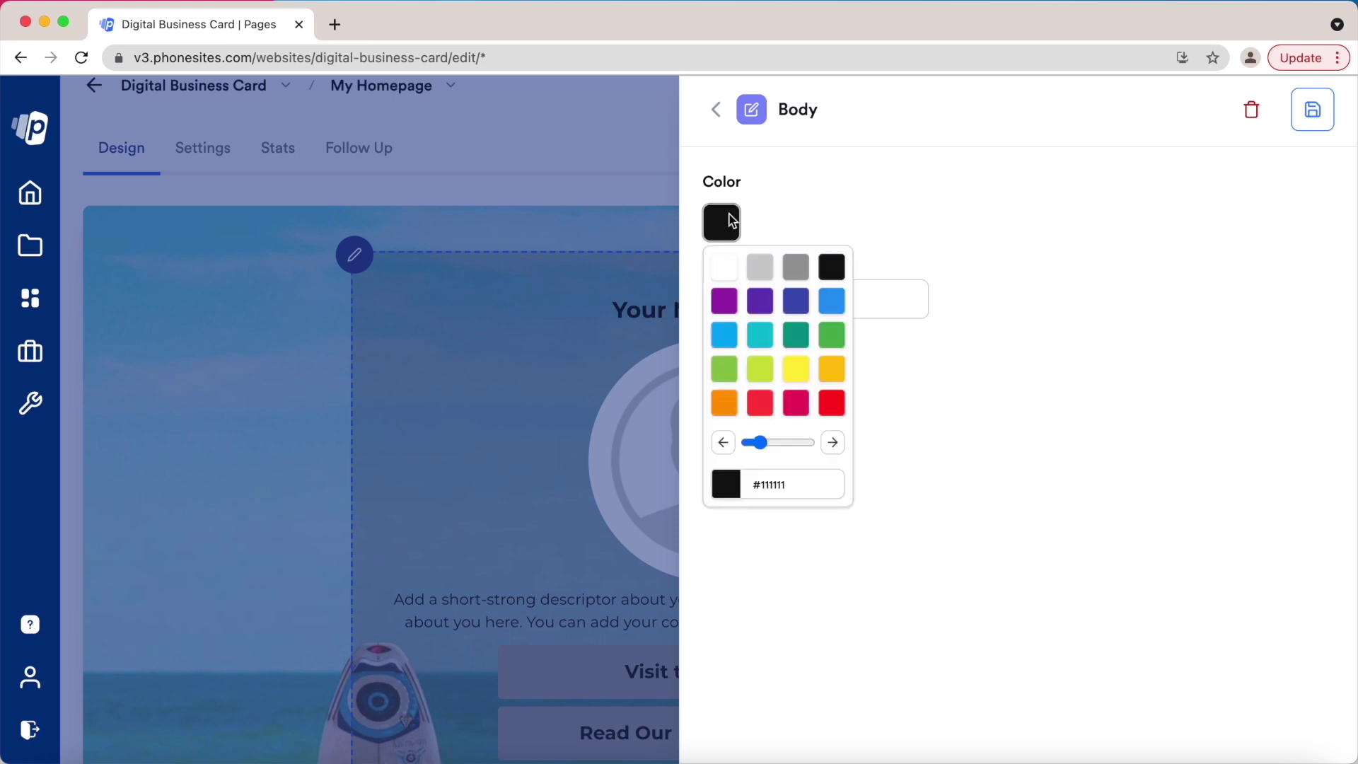
{"action": "left_click", "coordinate": [775, 444]}
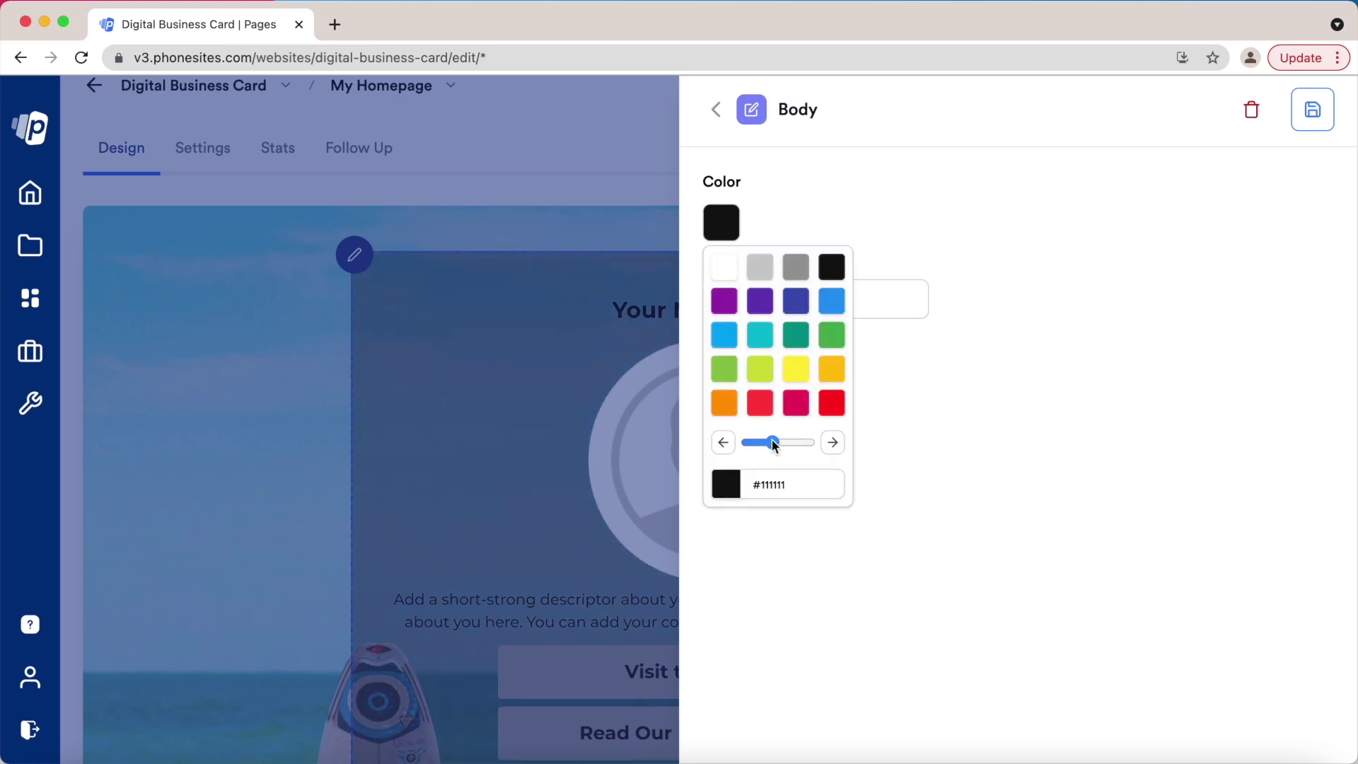
{"action": "left_click_drag", "start_coordinate": [776, 447], "coordinate": [773, 445]}
{"action": "left_click", "coordinate": [527, 410]}
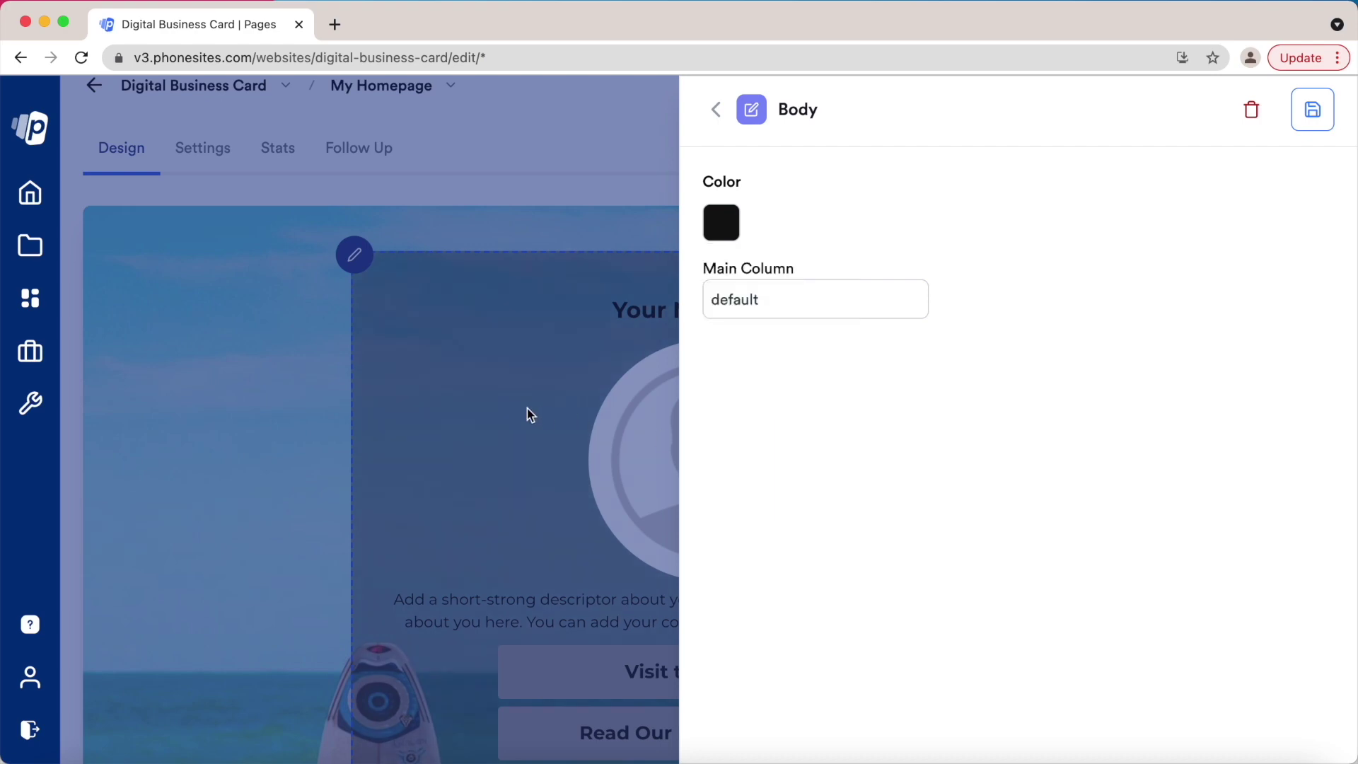
{"action": "left_click", "coordinate": [527, 410]}
{"action": "left_click", "coordinate": [774, 309]}
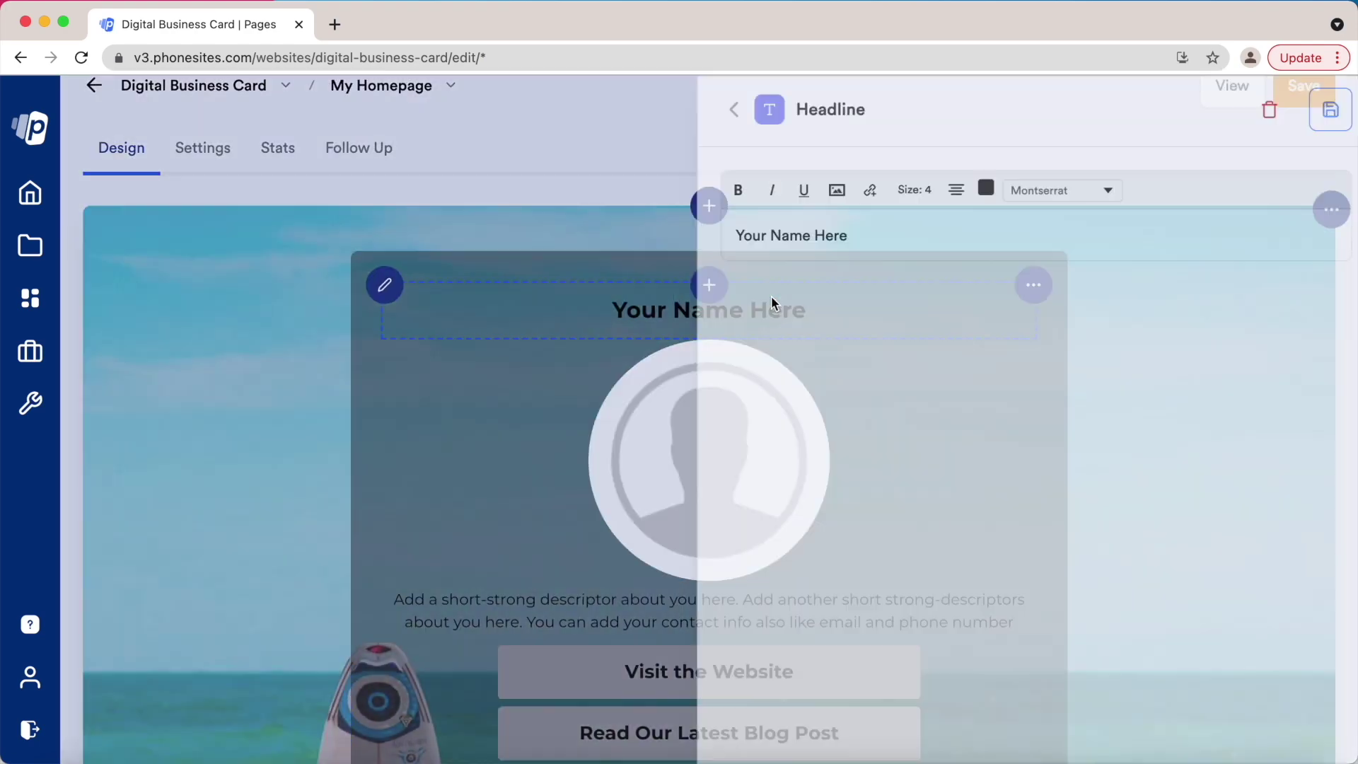
Replace the Your Name Here headline with the owner's full name in white text
{"action": "triple_click", "coordinate": [780, 238]}
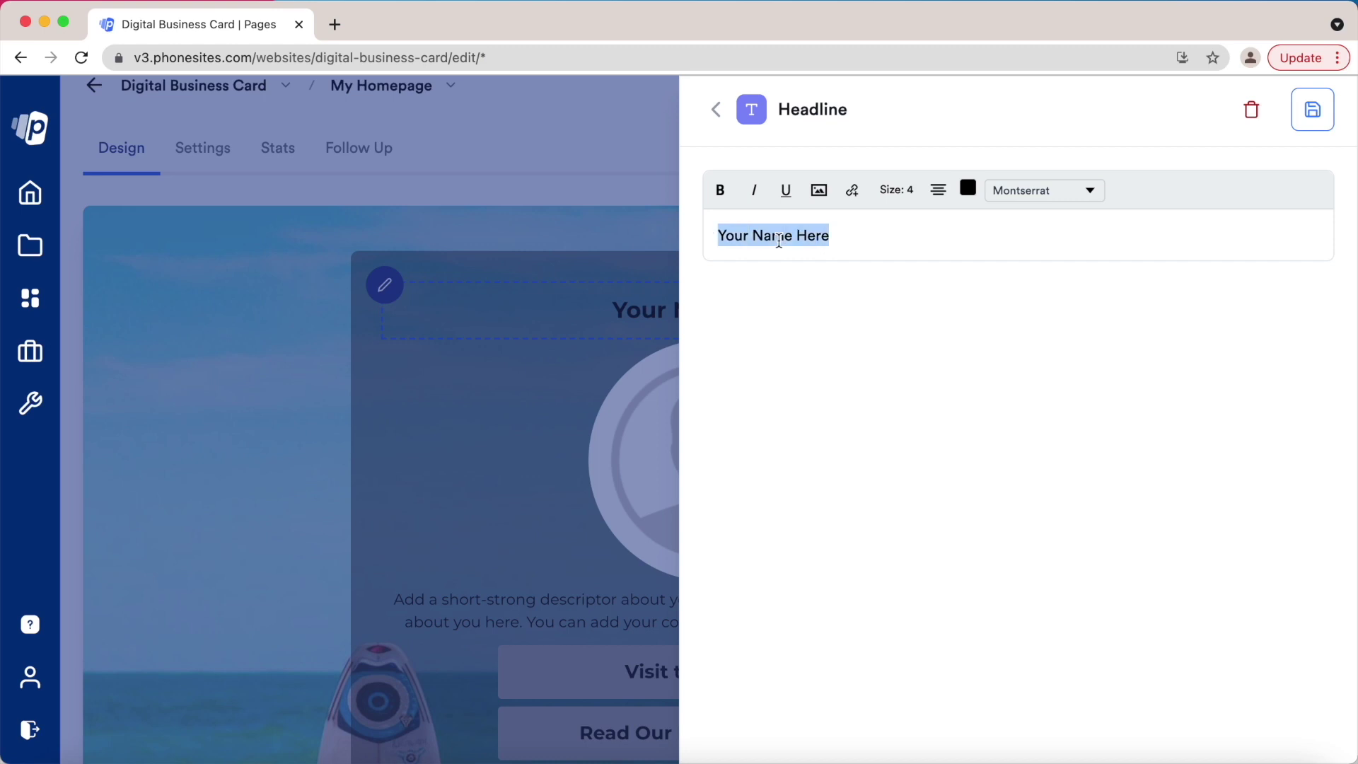
{"action": "type", "text": "Mike Surfer"}
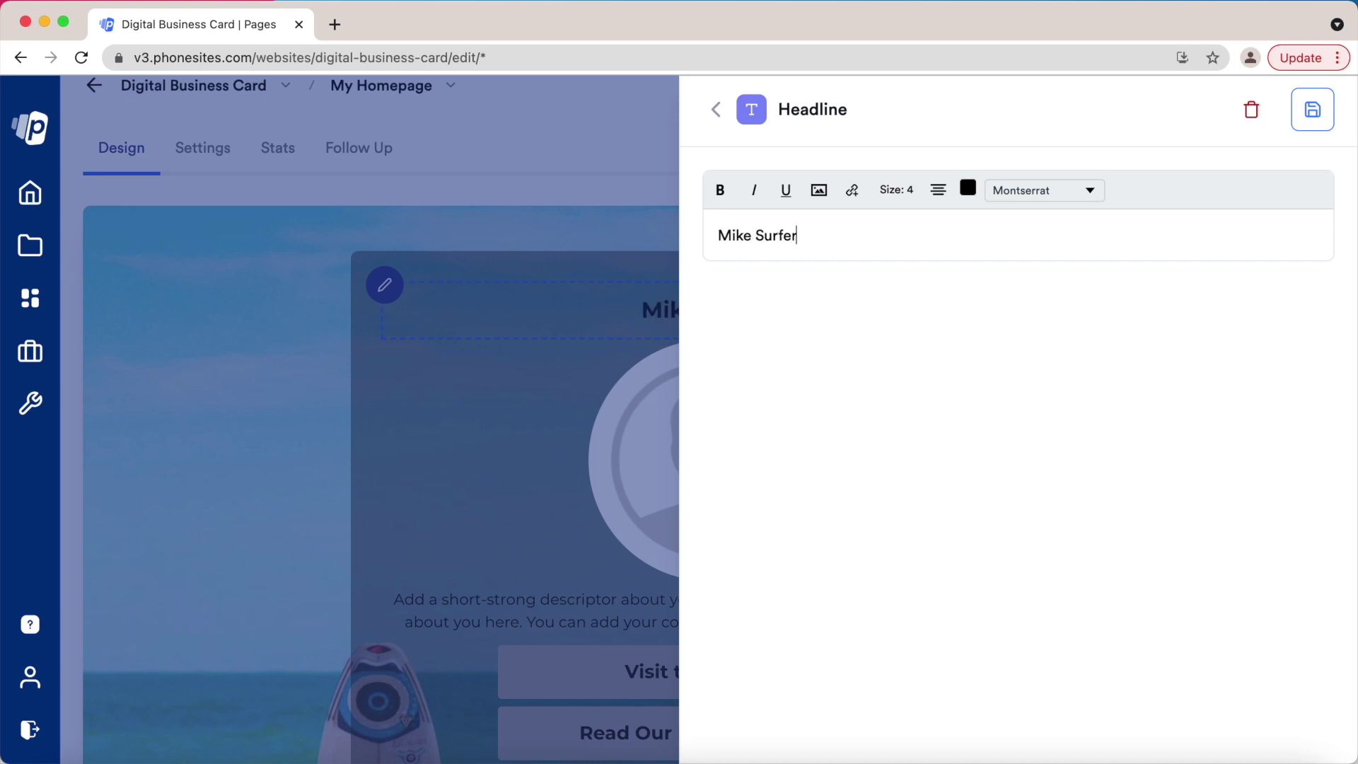
{"action": "type", "text": " Hardenbrook"}
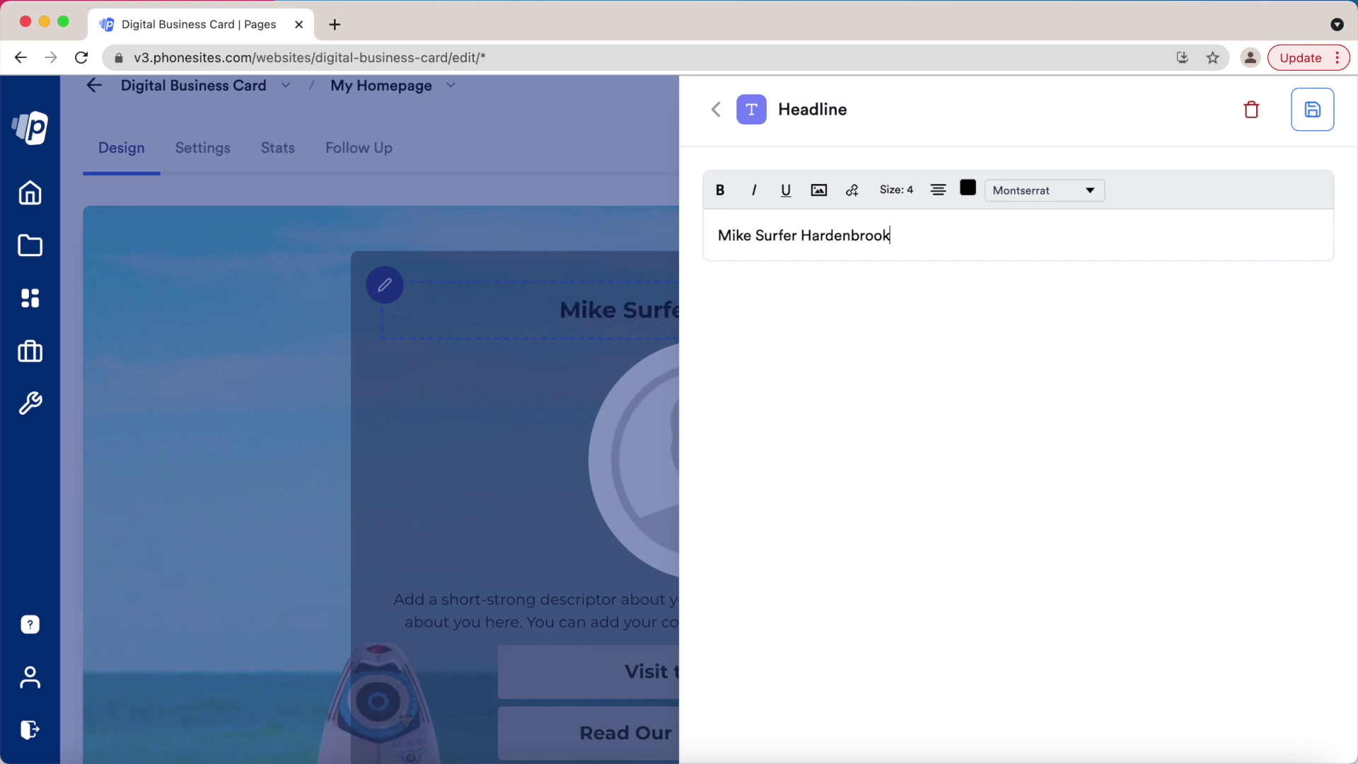
{"action": "left_click", "coordinate": [977, 196]}
{"action": "left_click", "coordinate": [970, 224]}
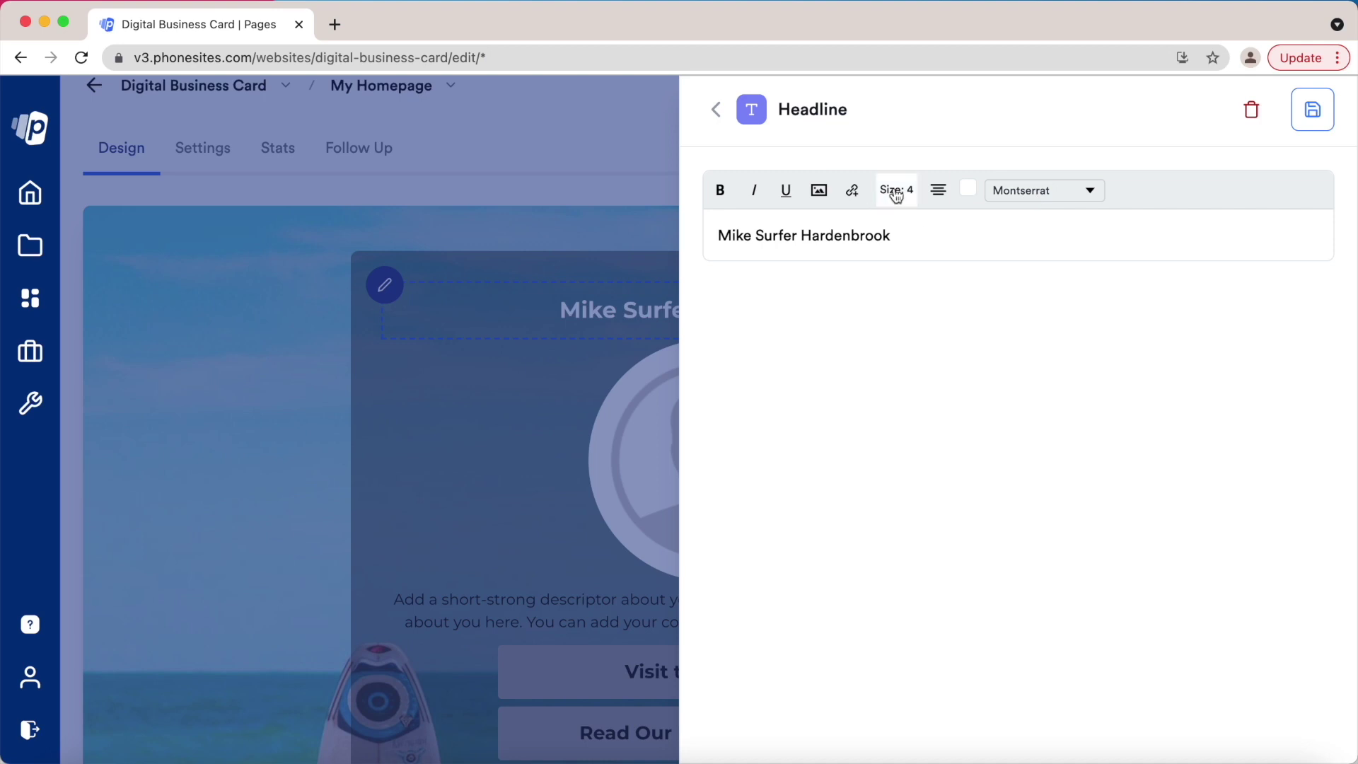
{"action": "left_click", "coordinate": [941, 196]}
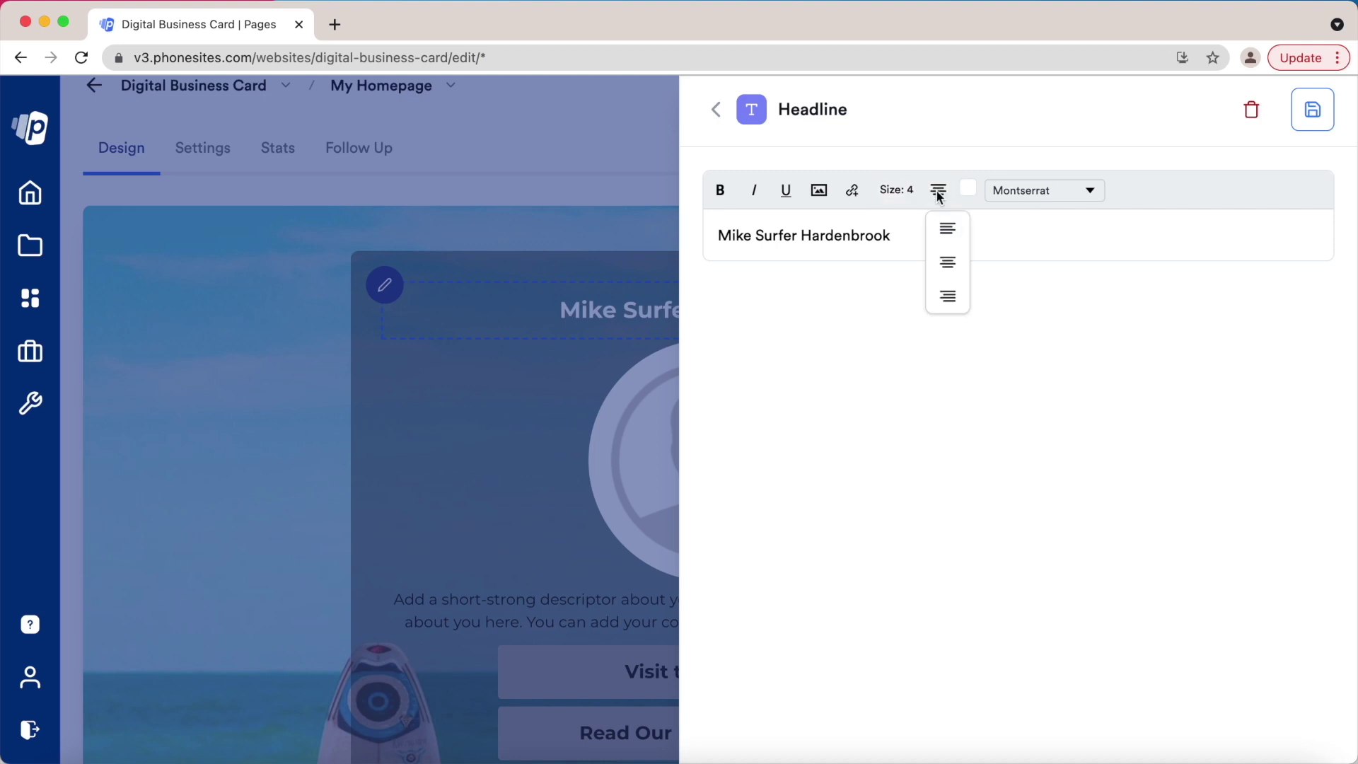
{"action": "left_click", "coordinate": [642, 398]}
{"action": "left_click", "coordinate": [693, 463]}
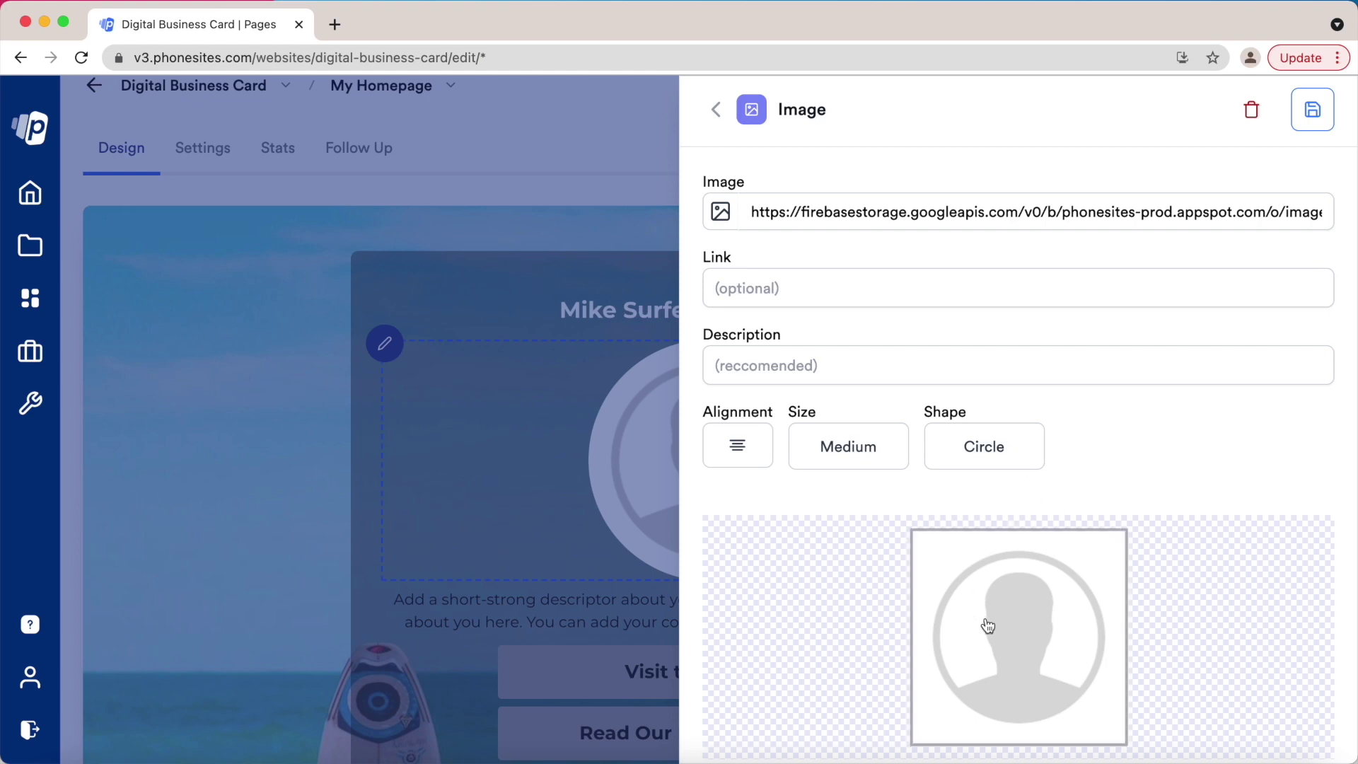
Insert the smiling man's headshot from My Gallery as the profile image
{"action": "left_click", "coordinate": [720, 211]}
{"action": "scroll", "coordinate": [815, 439], "scroll_direction": "down", "scroll_amount": 3}
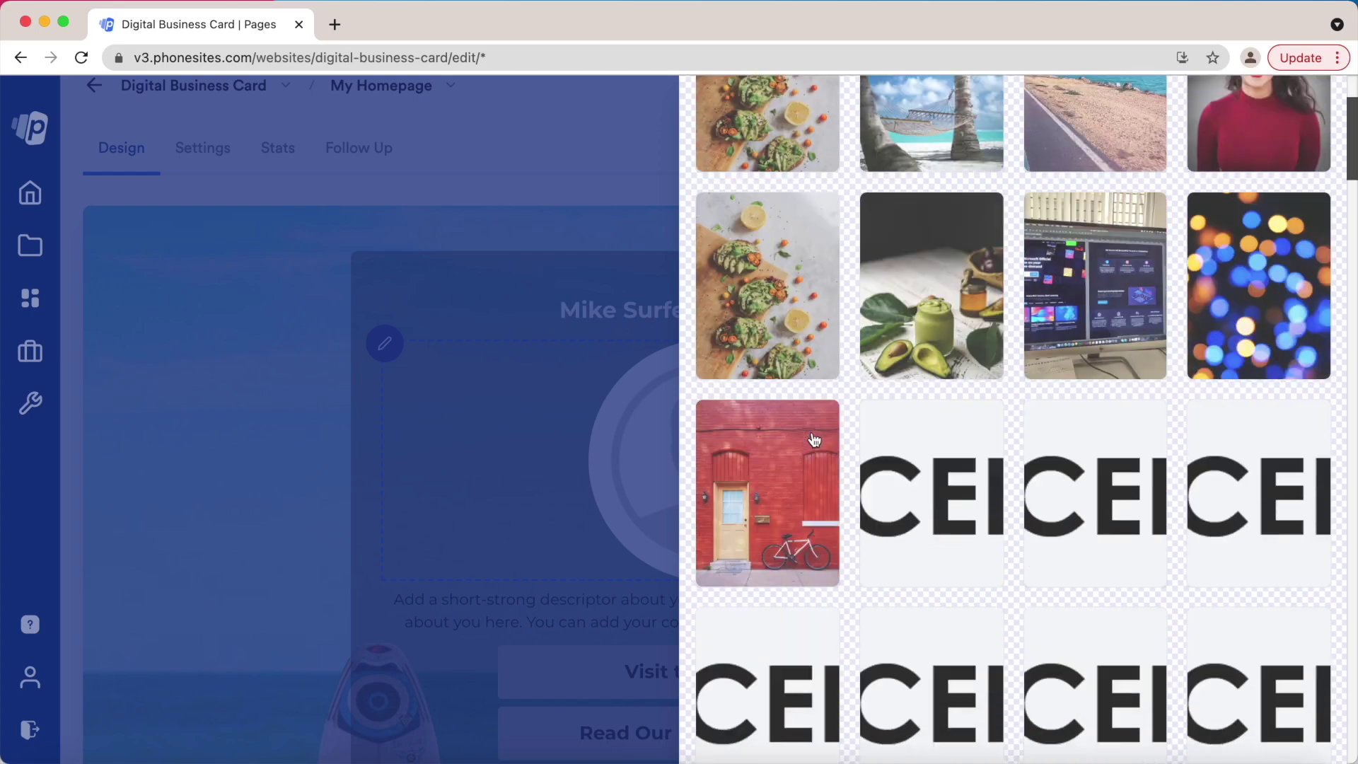
{"action": "scroll", "coordinate": [815, 439], "scroll_direction": "down", "scroll_amount": 20}
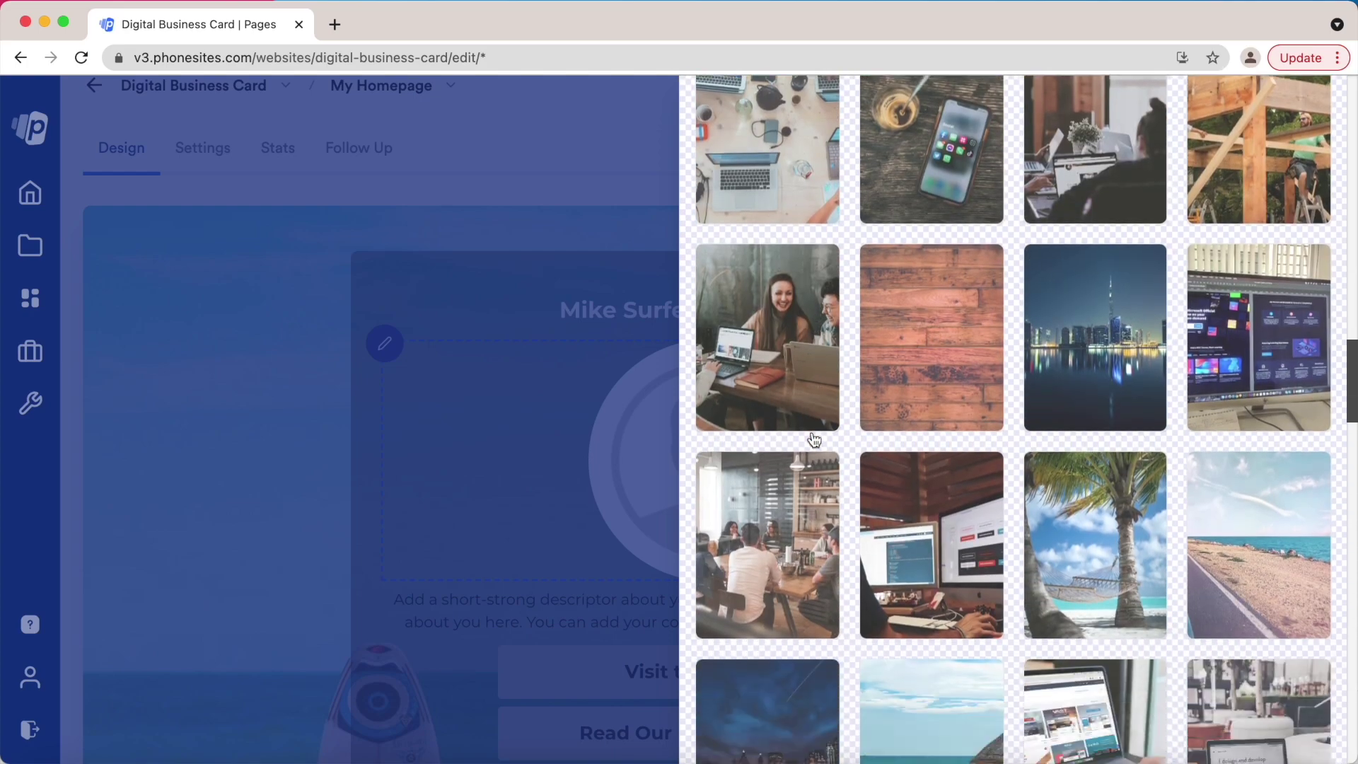
{"action": "scroll", "coordinate": [815, 439], "scroll_direction": "down", "scroll_amount": 20}
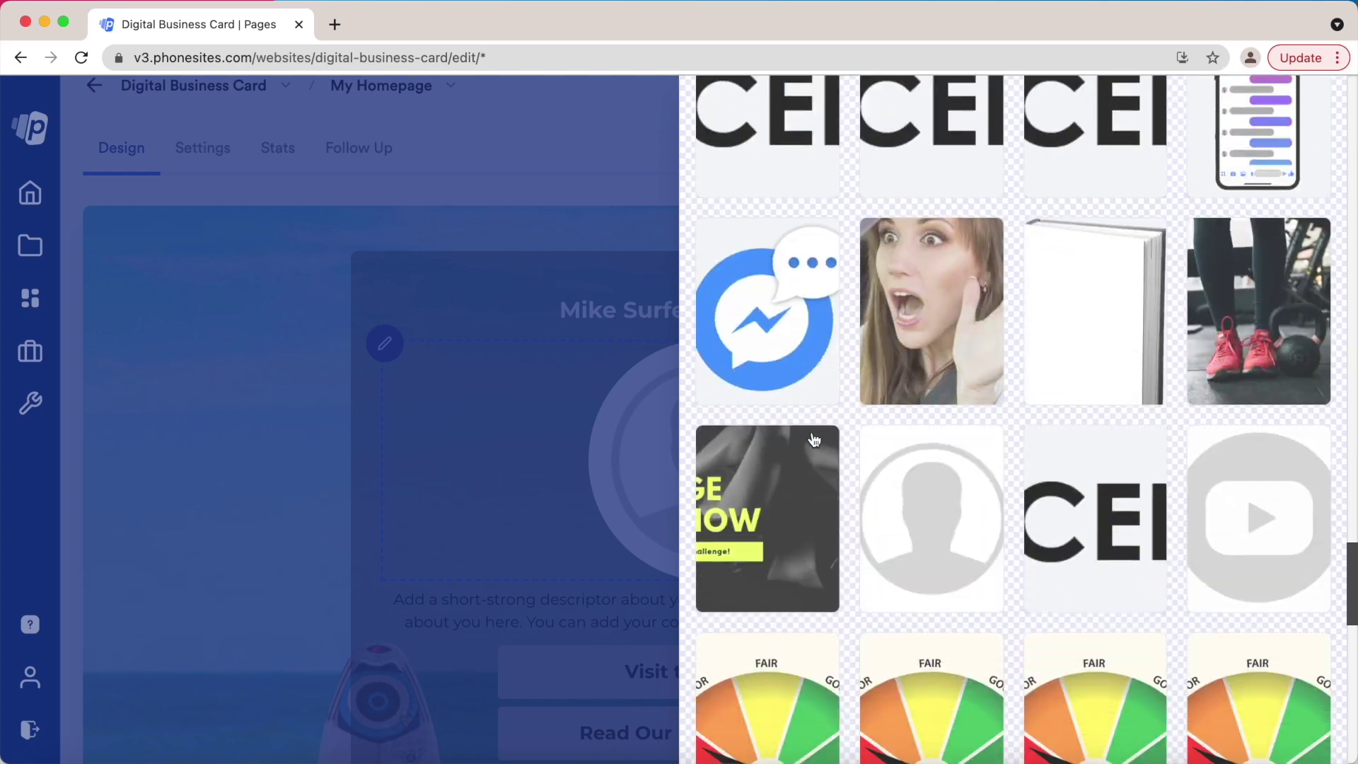
{"action": "scroll", "coordinate": [815, 439], "scroll_direction": "down", "scroll_amount": 15}
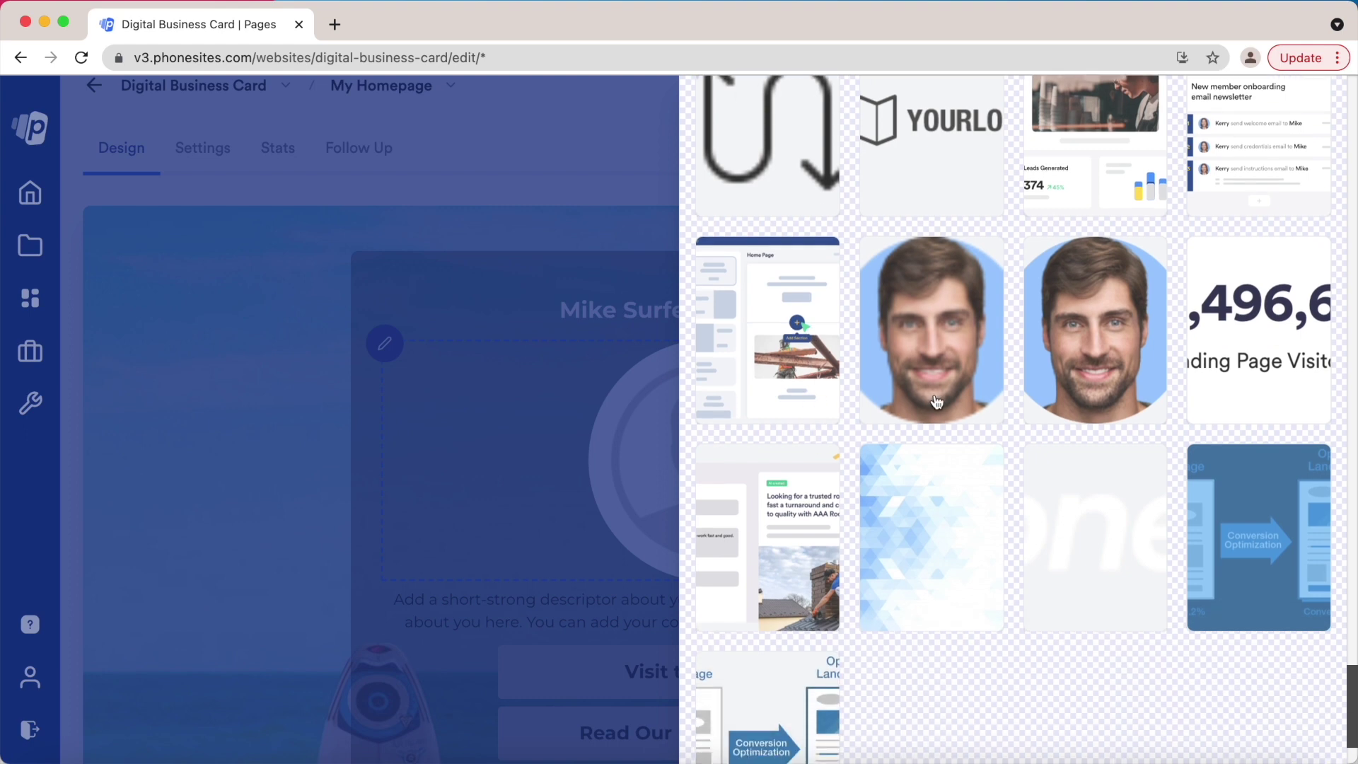
{"action": "left_click", "coordinate": [937, 401]}
{"action": "left_click", "coordinate": [778, 113]}
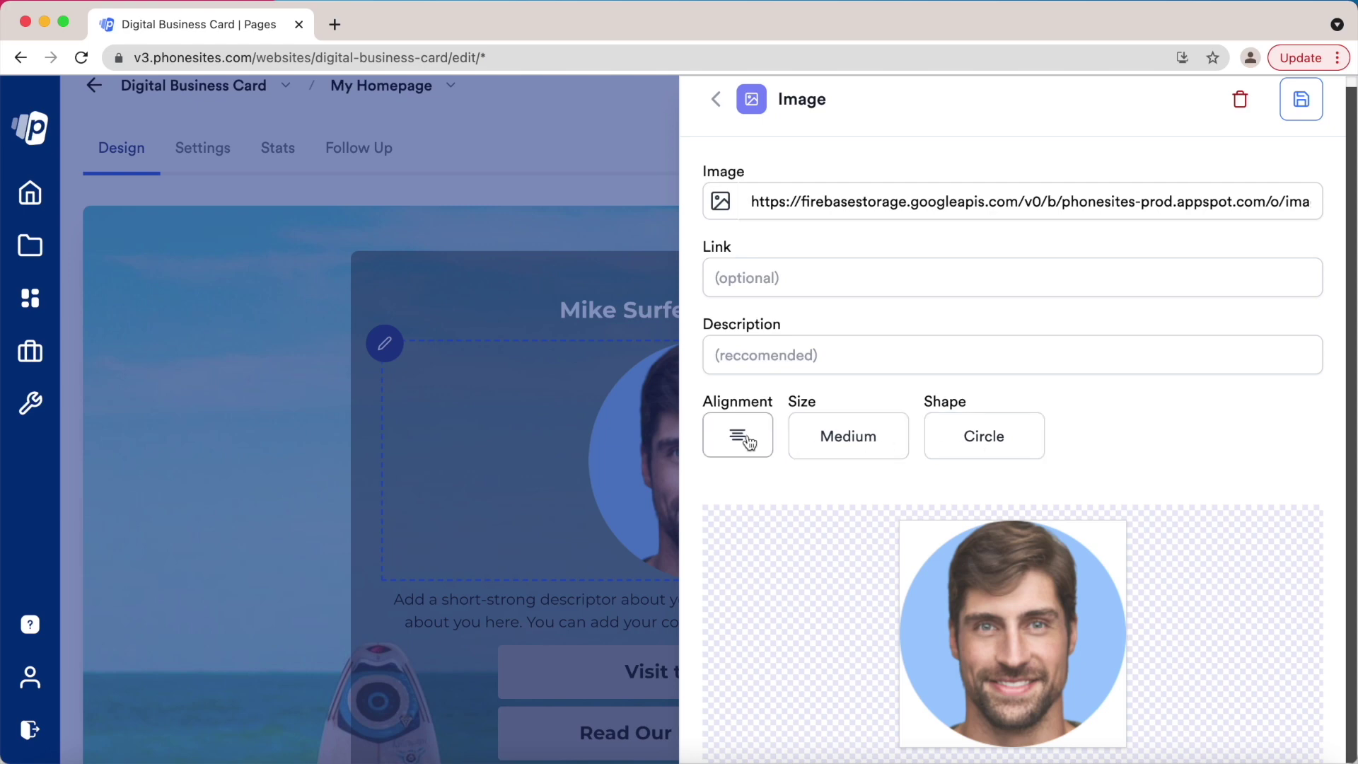
Try the profile image at Large, revert it to Medium, and close its settings
{"action": "left_click", "coordinate": [851, 453]}
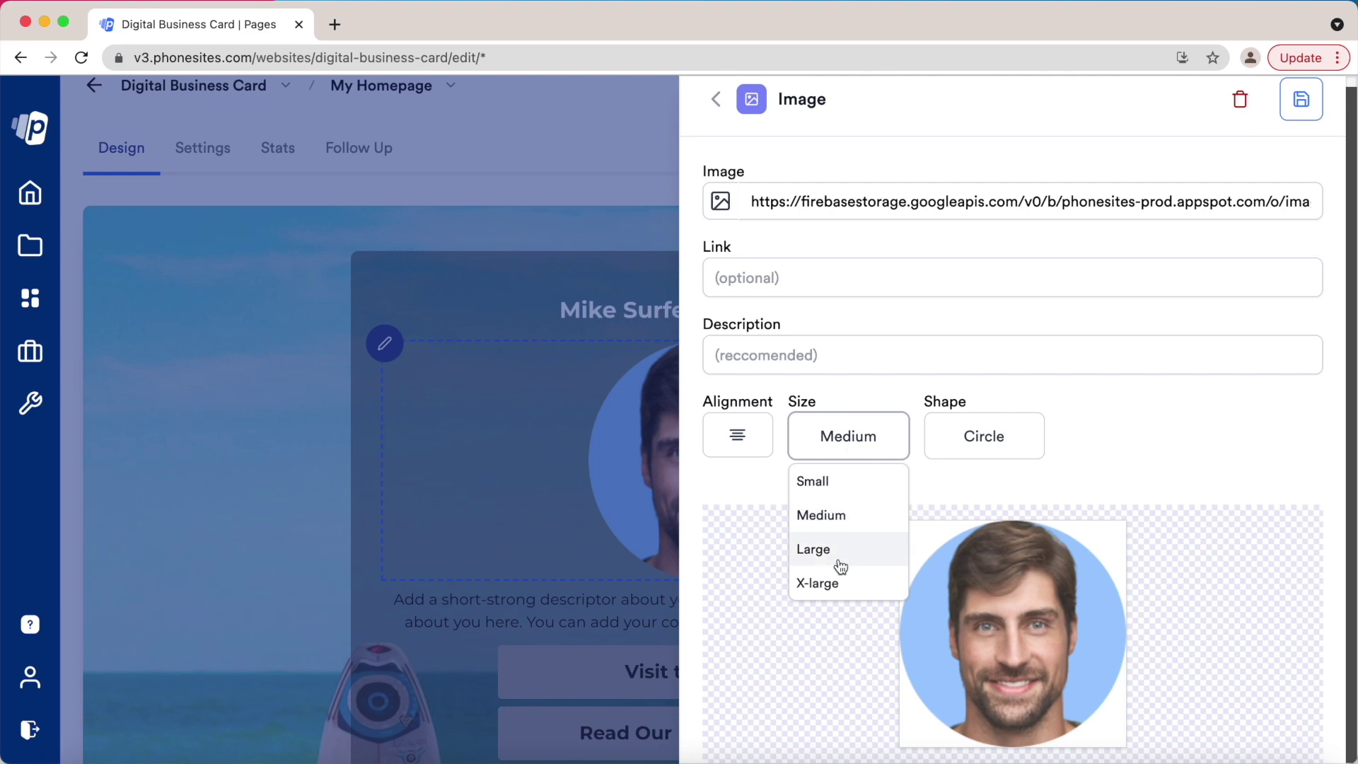
{"action": "left_click", "coordinate": [838, 554]}
{"action": "left_click", "coordinate": [846, 456]}
{"action": "left_click", "coordinate": [839, 522]}
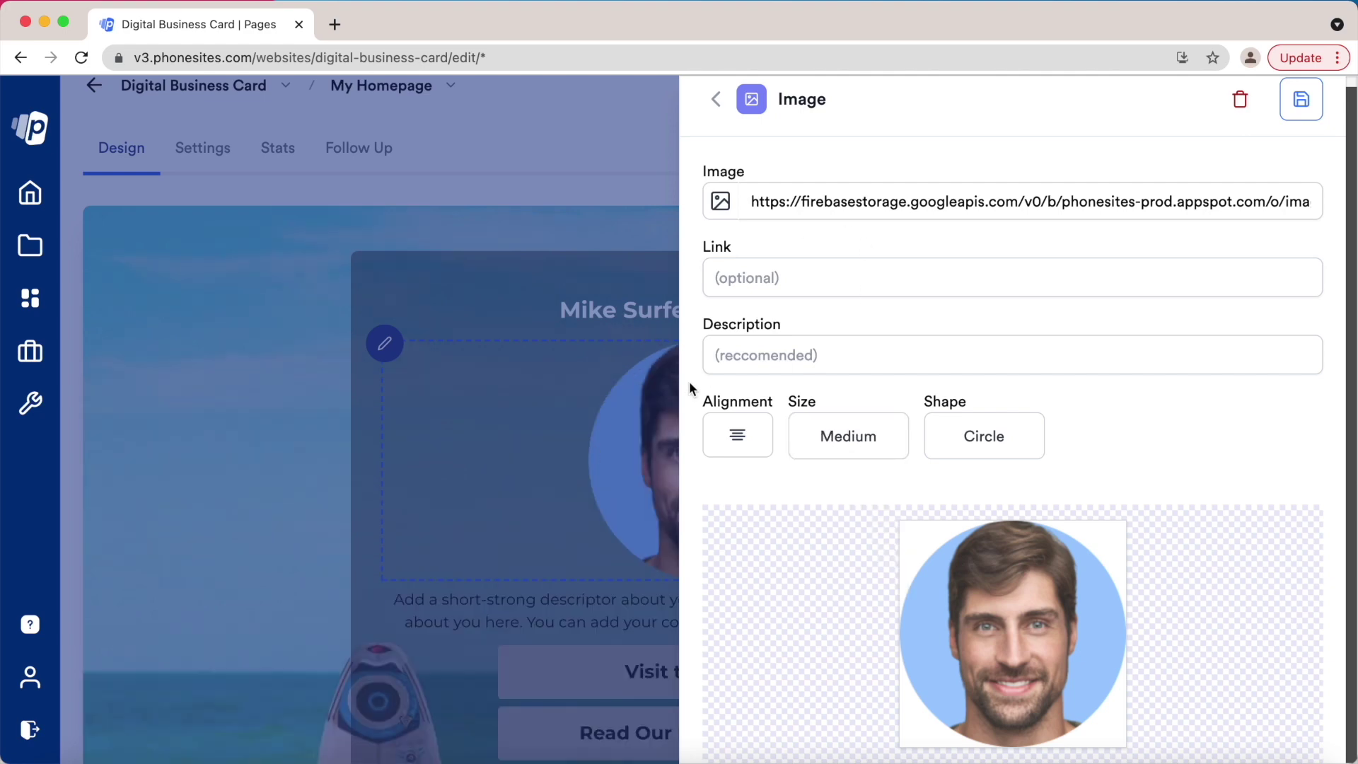
{"action": "left_click", "coordinate": [570, 443]}
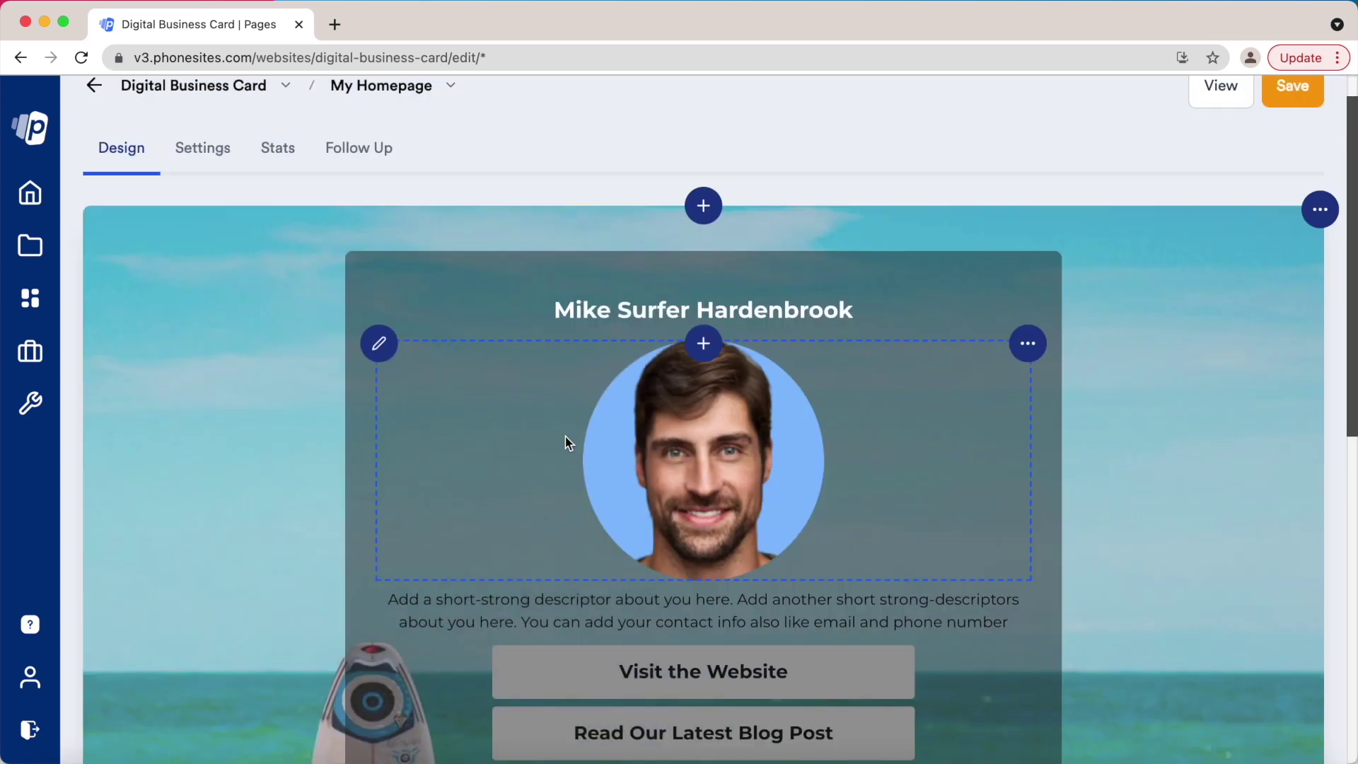
{"action": "scroll", "coordinate": [567, 442], "scroll_direction": "down", "scroll_amount": 3}
Make the descriptor paragraph text white
{"action": "left_click", "coordinate": [673, 493]}
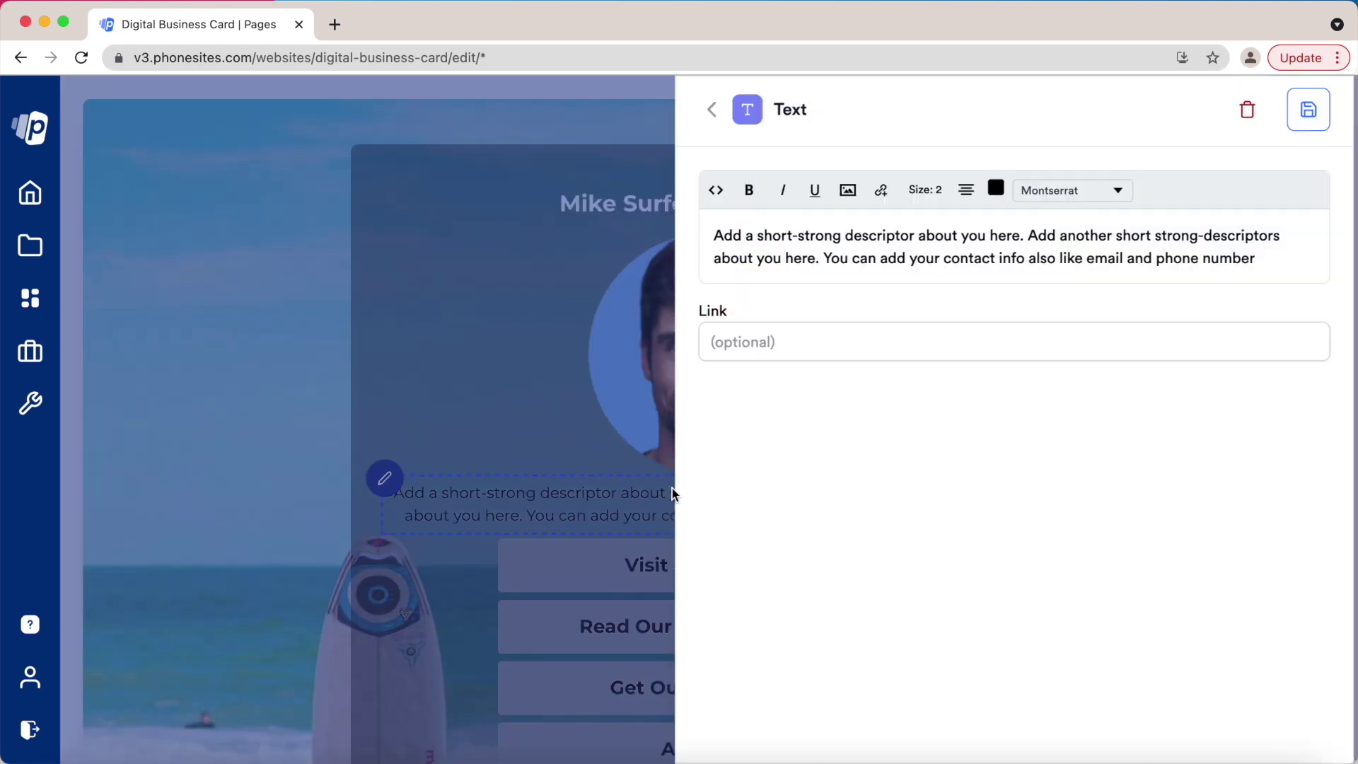
{"action": "left_click", "coordinate": [1000, 189]}
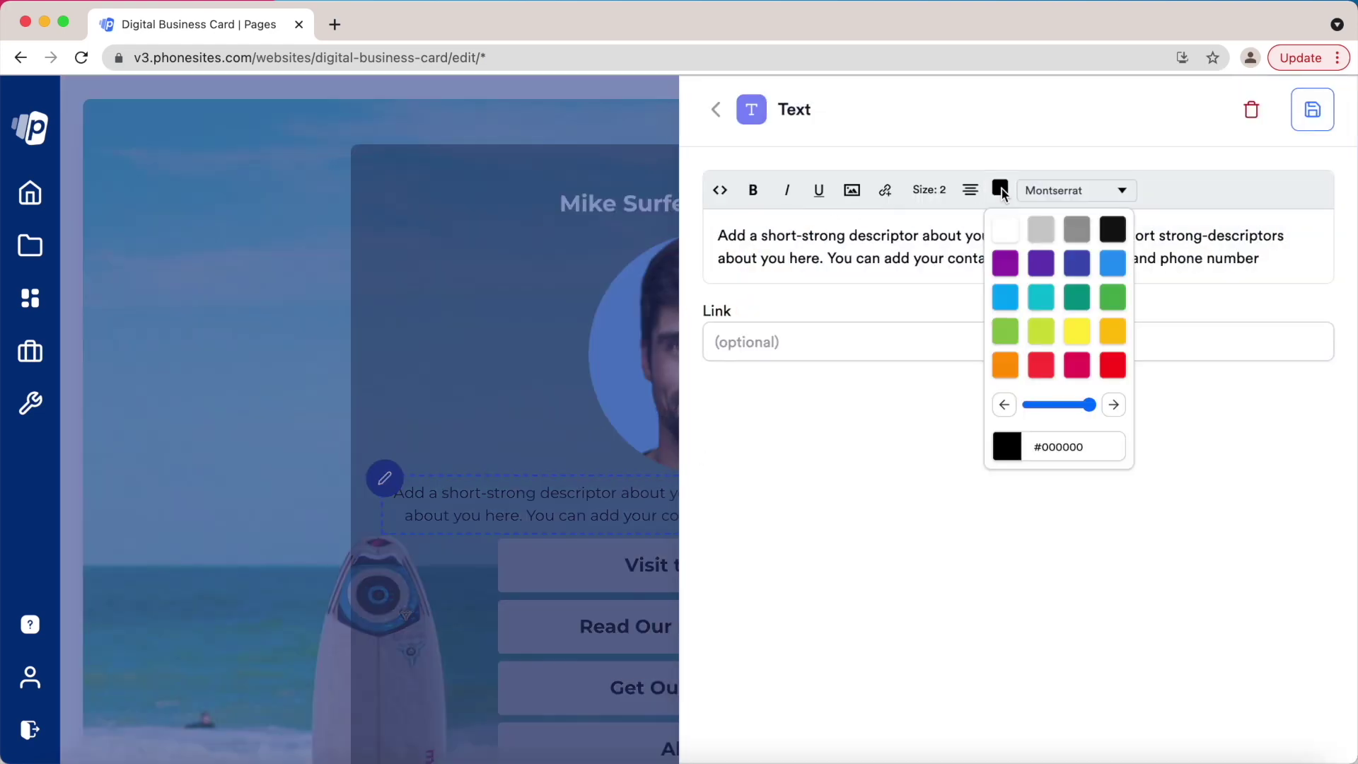
{"action": "left_click", "coordinate": [1004, 228]}
{"action": "left_click", "coordinate": [559, 378]}
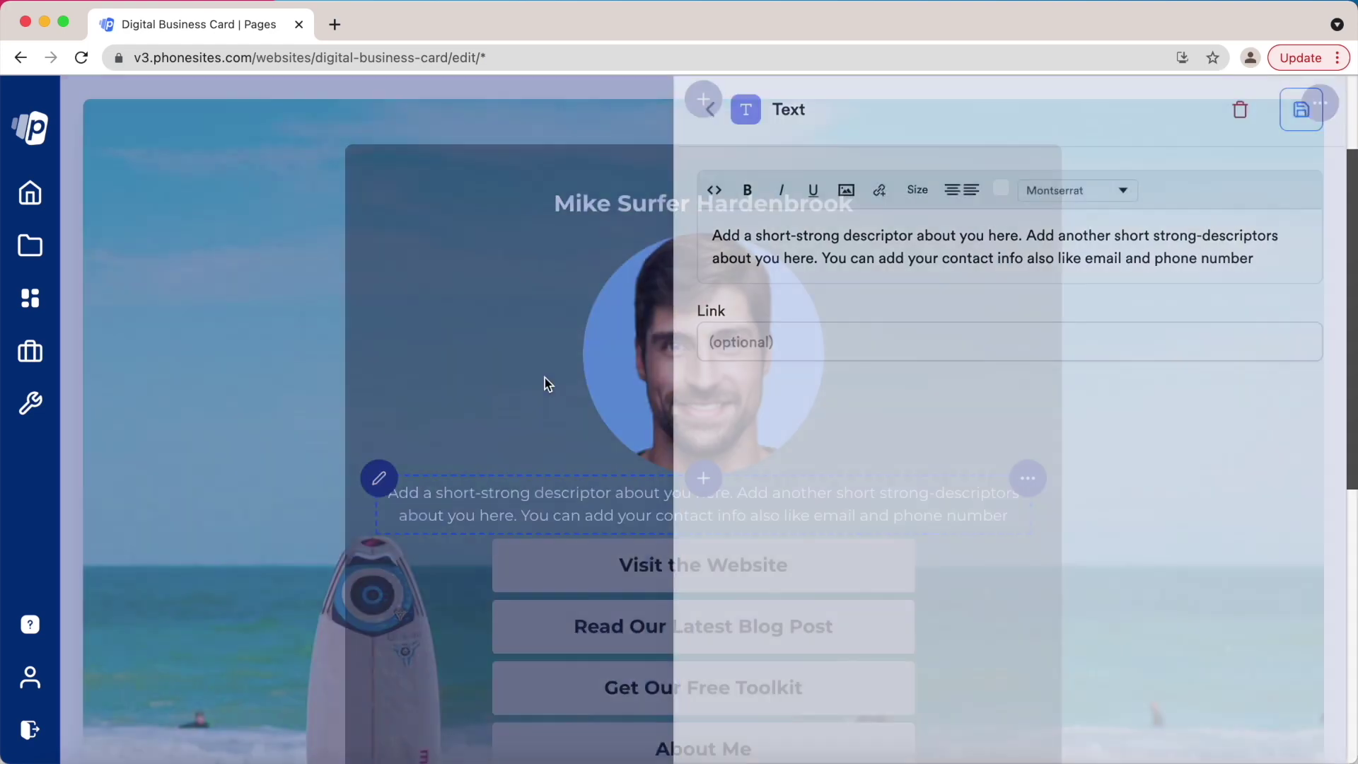
{"action": "scroll", "coordinate": [544, 377], "scroll_direction": "down", "scroll_amount": 5}
Make the Visit the Website button blue with white text
{"action": "left_click", "coordinate": [882, 357]}
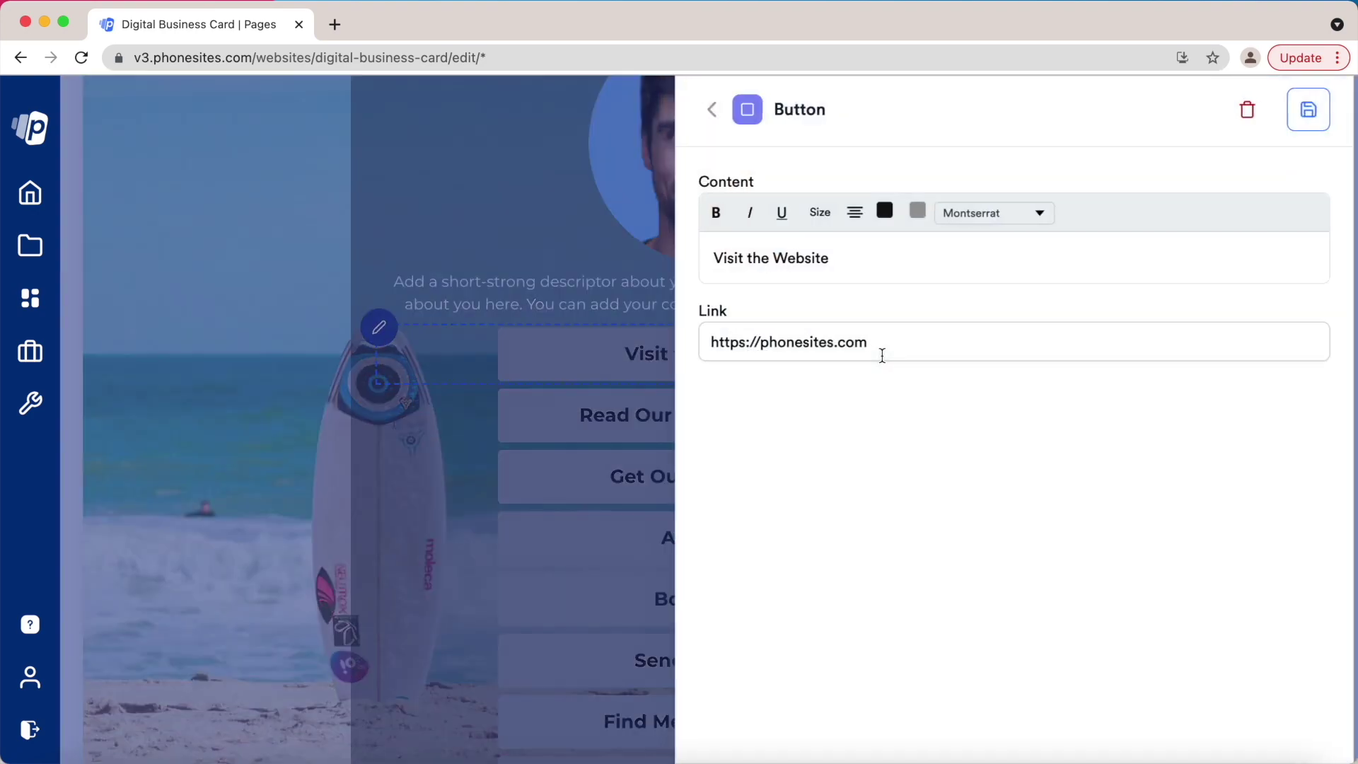
{"action": "left_click", "coordinate": [917, 217]}
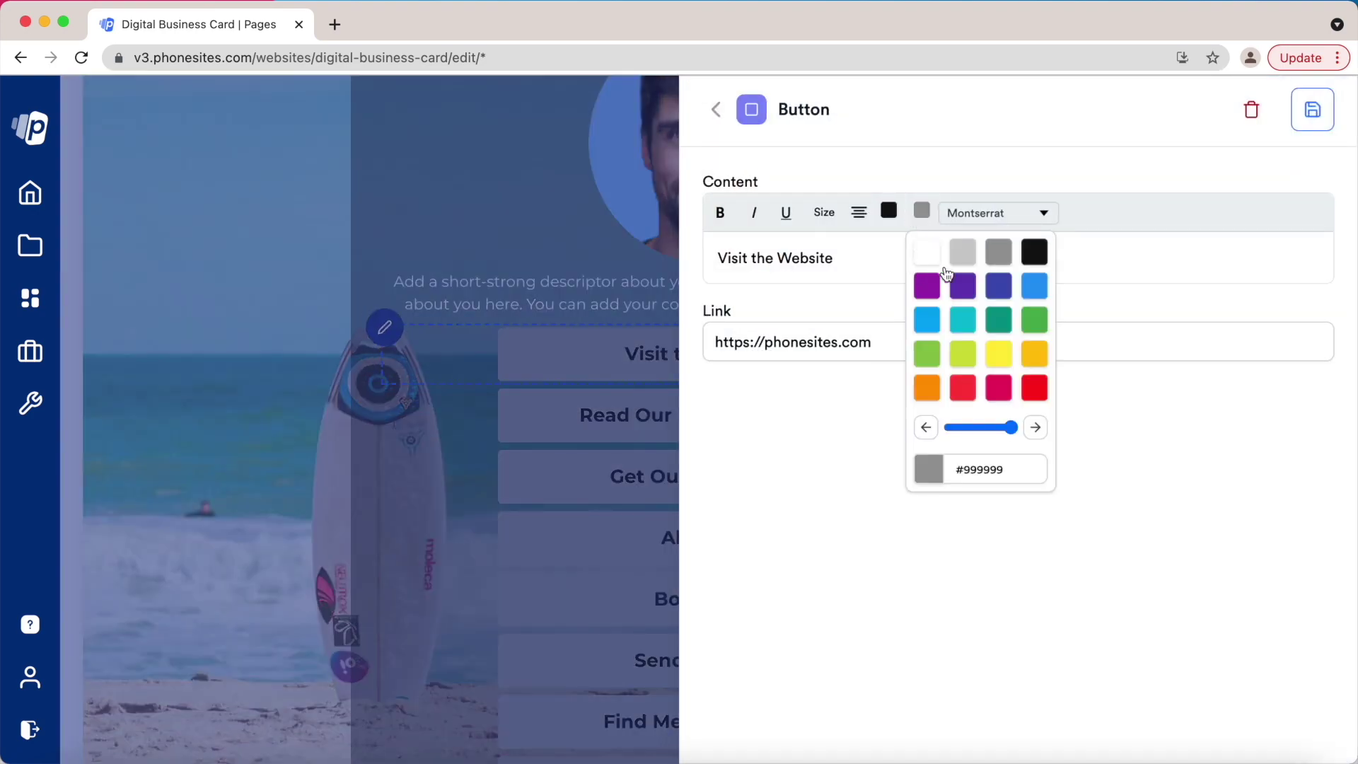
{"action": "left_click", "coordinate": [1034, 290]}
{"action": "left_click", "coordinate": [891, 210]}
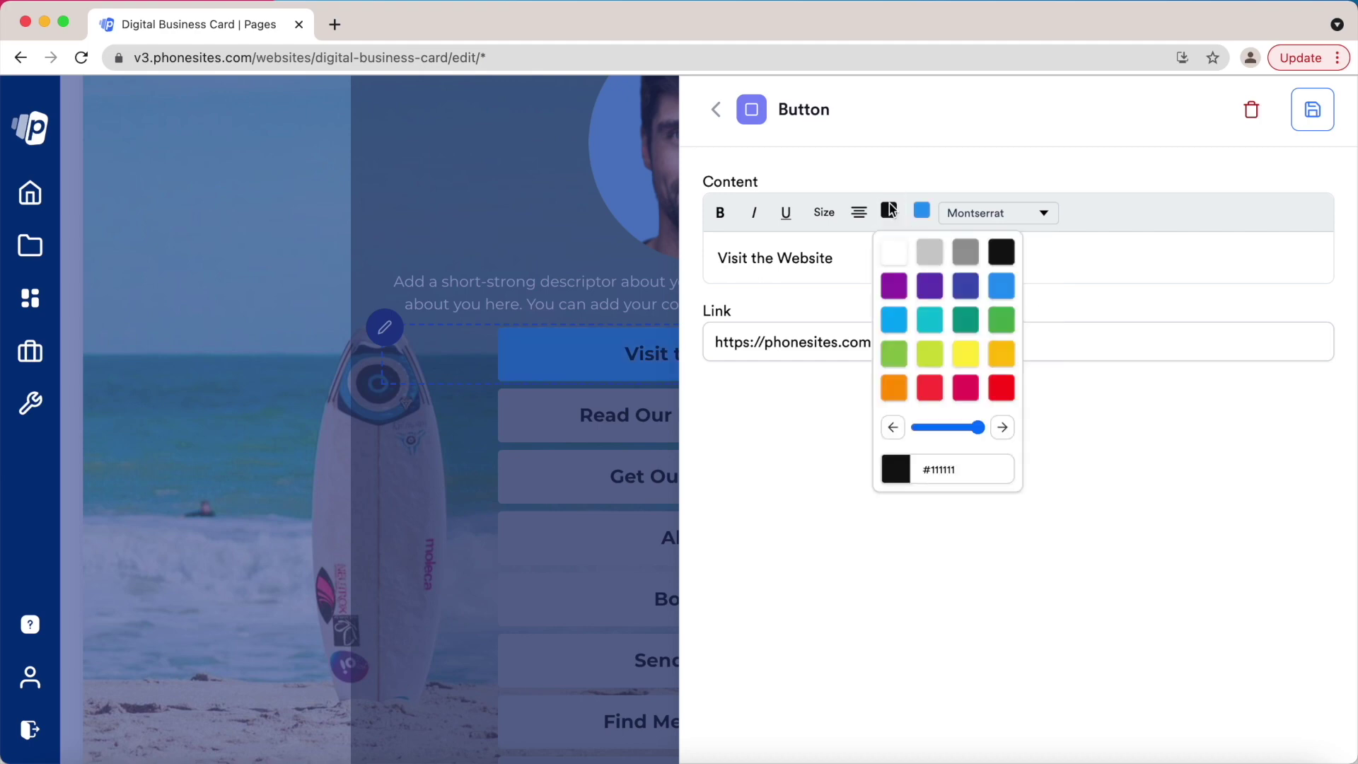
{"action": "left_click", "coordinate": [895, 256]}
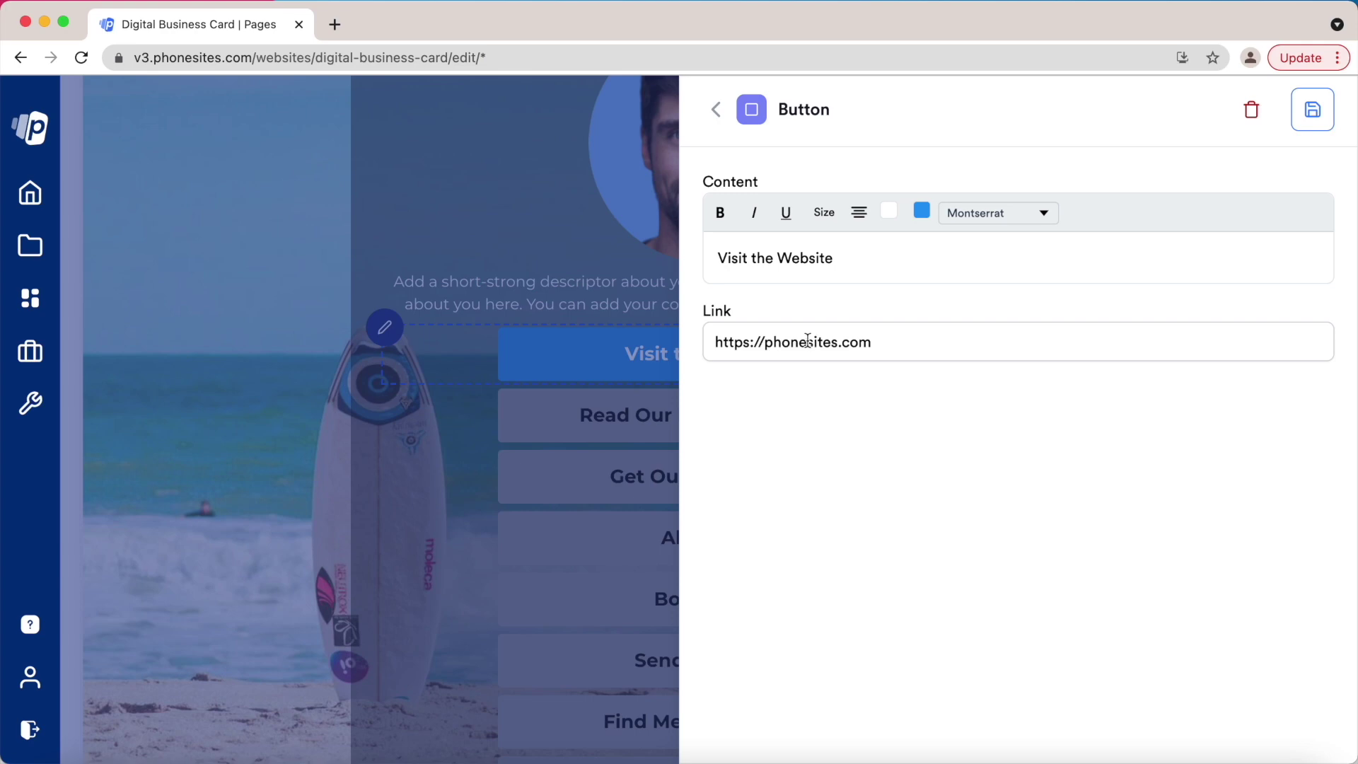
{"action": "left_click", "coordinate": [608, 375]}
{"action": "scroll", "coordinate": [608, 375], "scroll_direction": "down", "scroll_amount": 1}
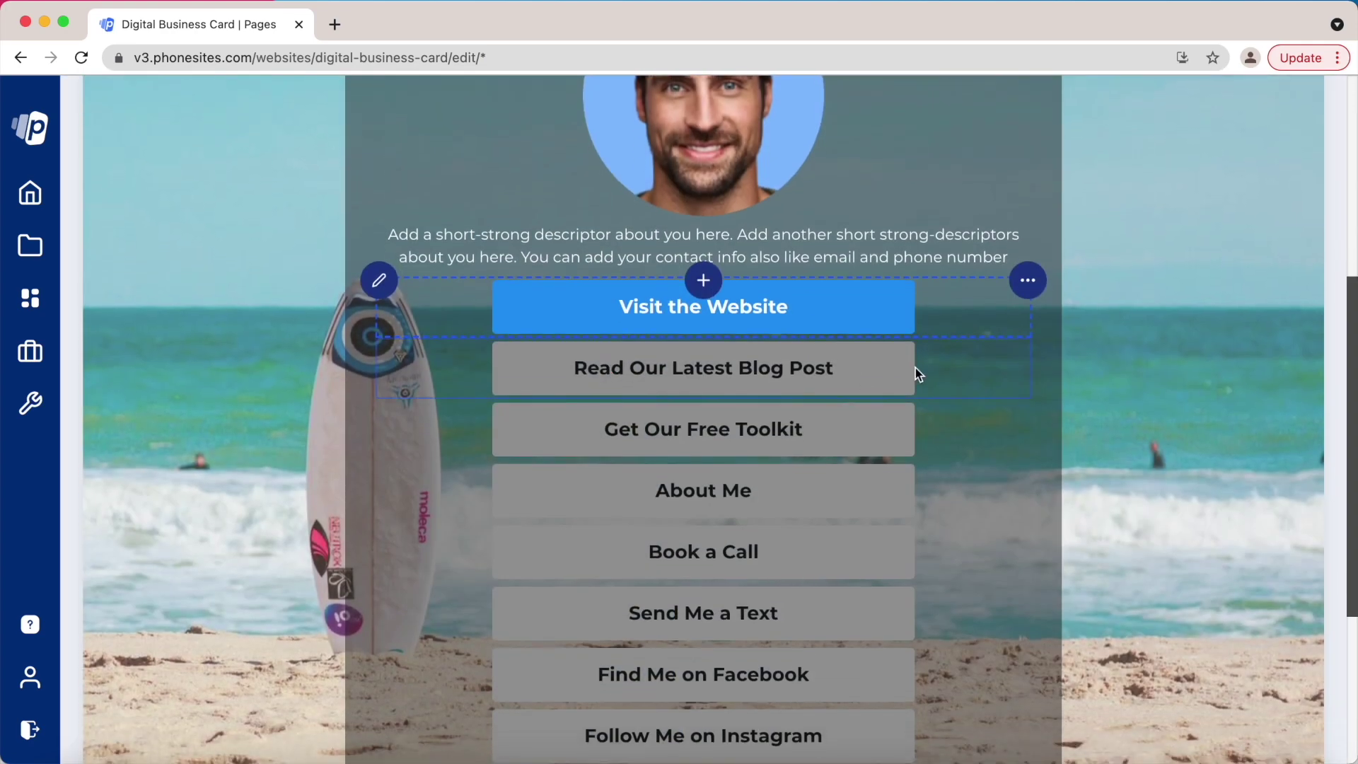
Make the Read Our Latest Blog Post button blue with white text
{"action": "left_click", "coordinate": [872, 366]}
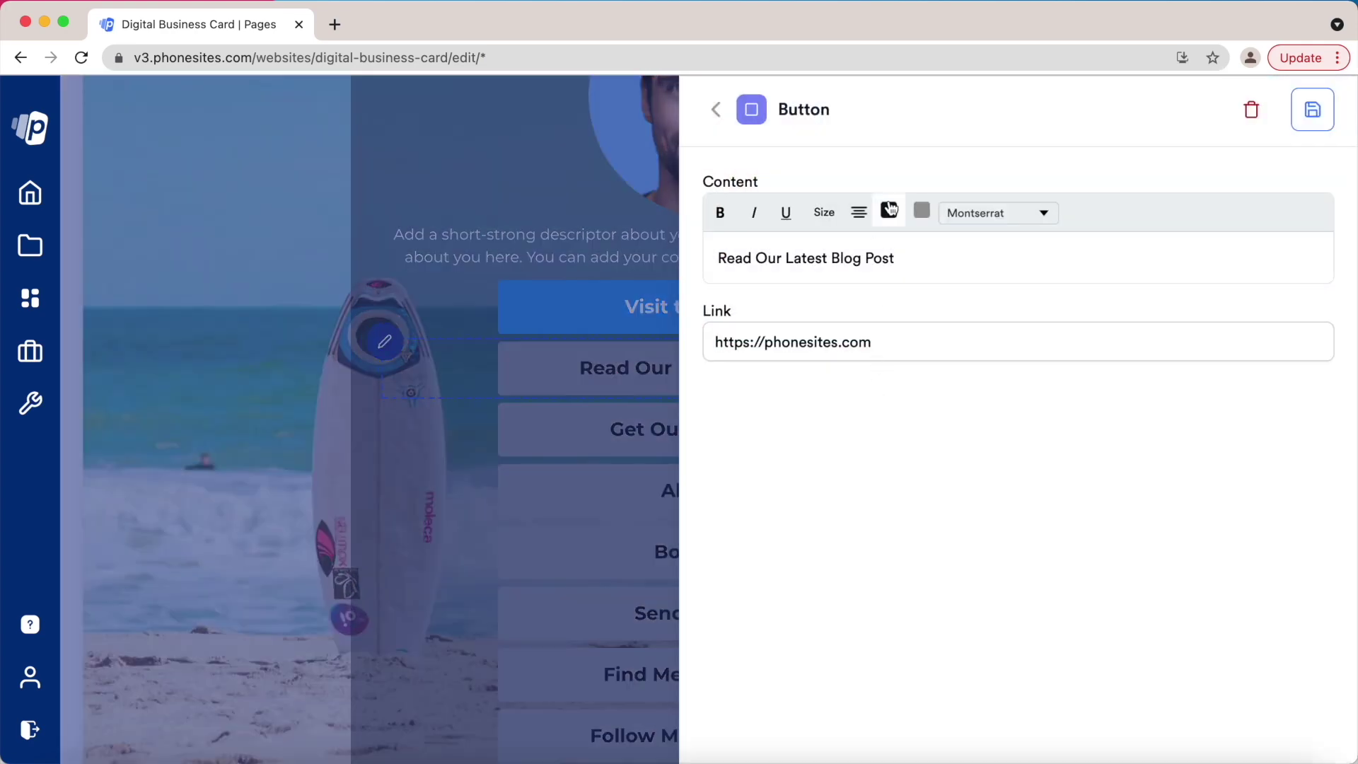
{"action": "left_click", "coordinate": [923, 212]}
{"action": "left_click", "coordinate": [1034, 286]}
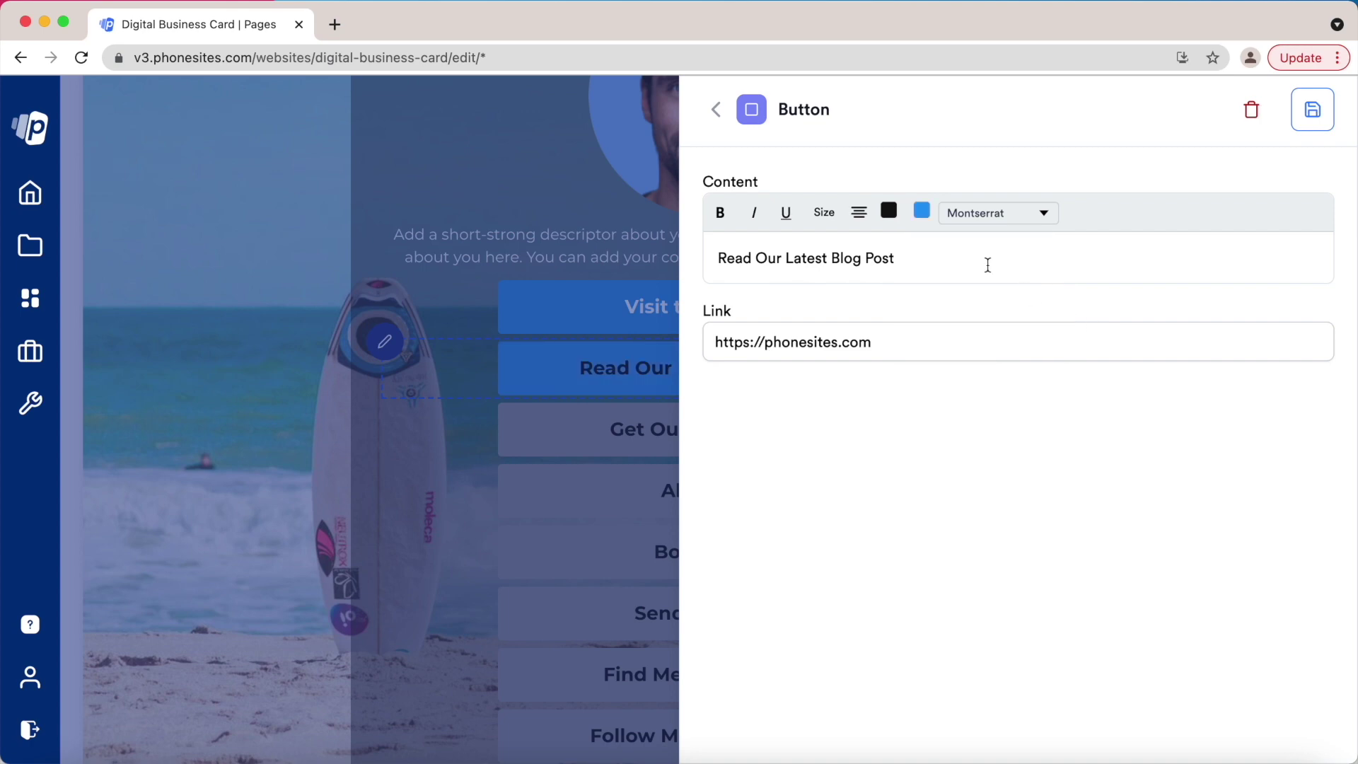
{"action": "left_click", "coordinate": [890, 211]}
{"action": "left_click", "coordinate": [893, 253]}
{"action": "left_click", "coordinate": [596, 469]}
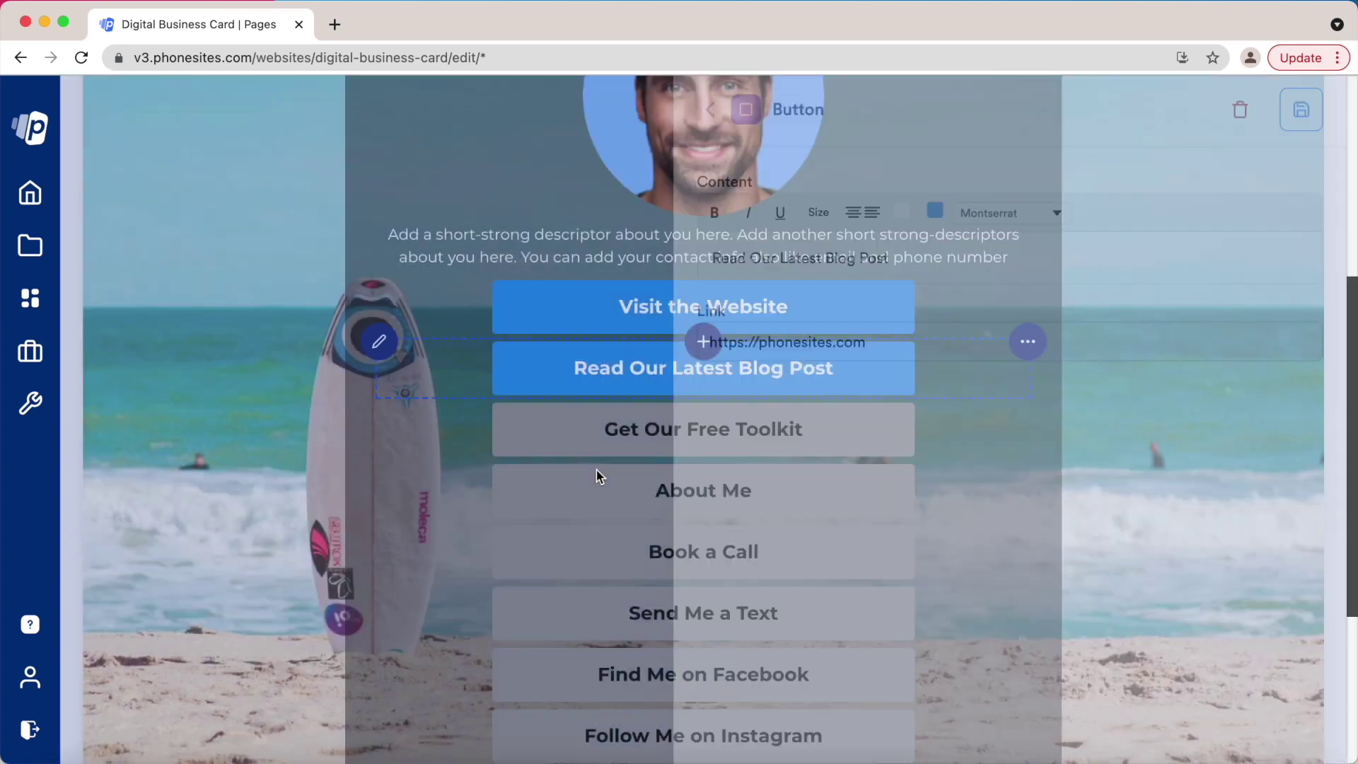
Make the Get Our Free Toolkit button blue with white text
{"action": "left_click", "coordinate": [864, 396]}
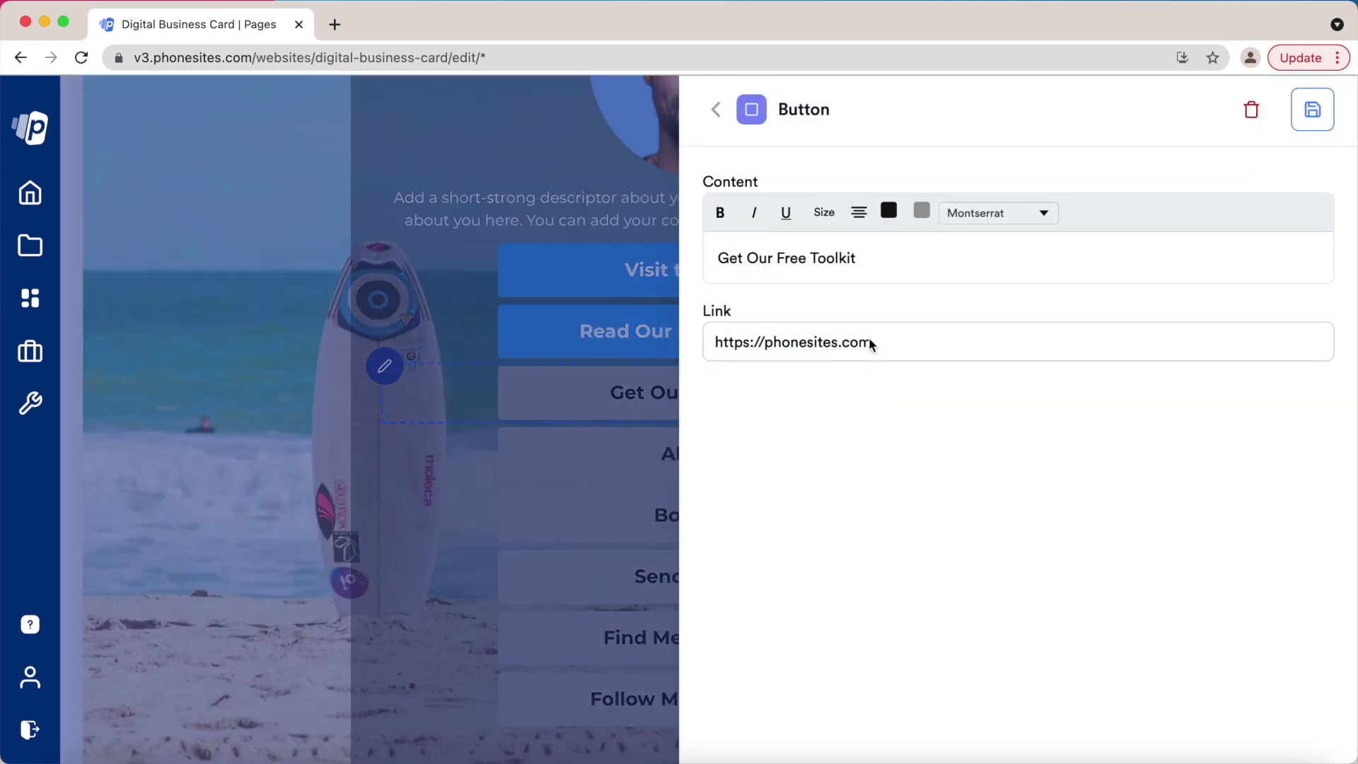
{"action": "left_click", "coordinate": [922, 212]}
{"action": "left_click", "coordinate": [1034, 285]}
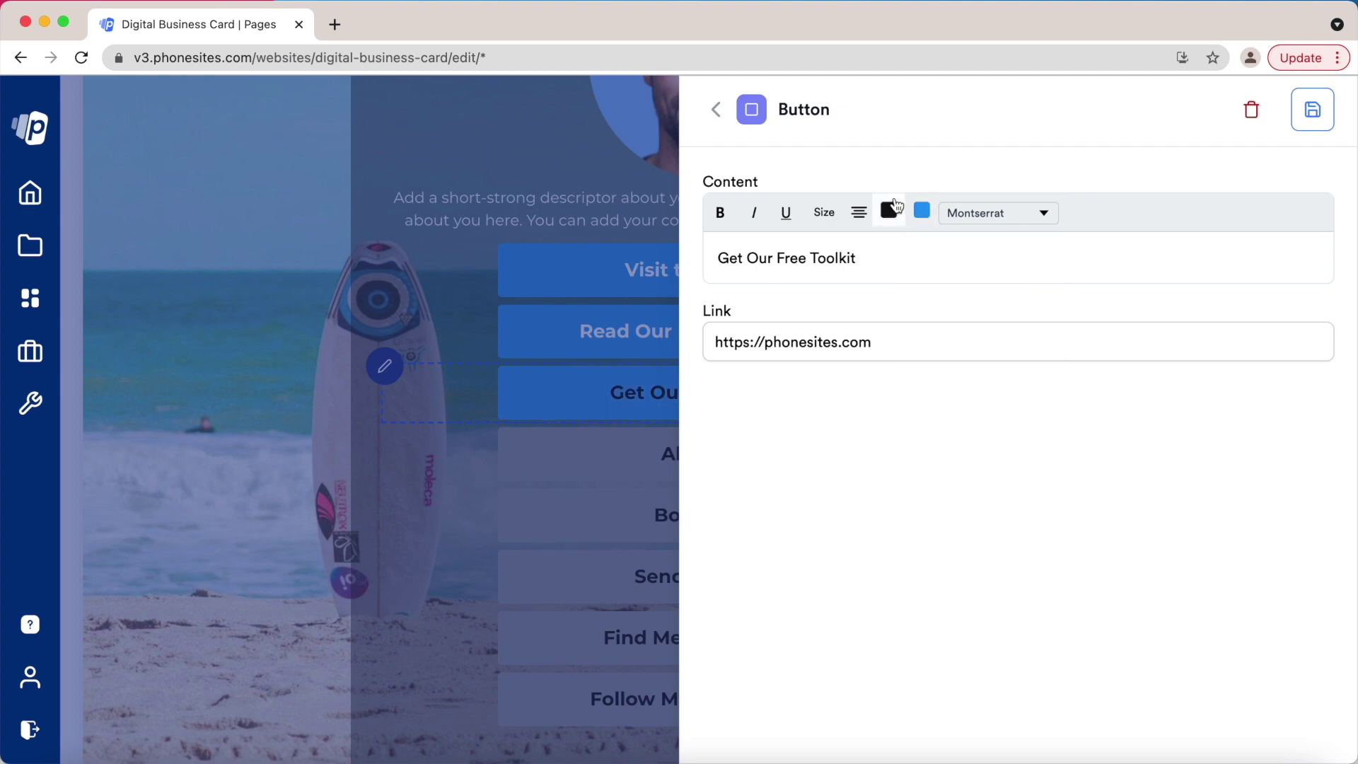
{"action": "left_click", "coordinate": [889, 211]}
{"action": "left_click", "coordinate": [896, 254]}
{"action": "left_click", "coordinate": [521, 439]}
Make the About Me button blue with white text
{"action": "left_click", "coordinate": [520, 437]}
{"action": "left_click", "coordinate": [919, 213]}
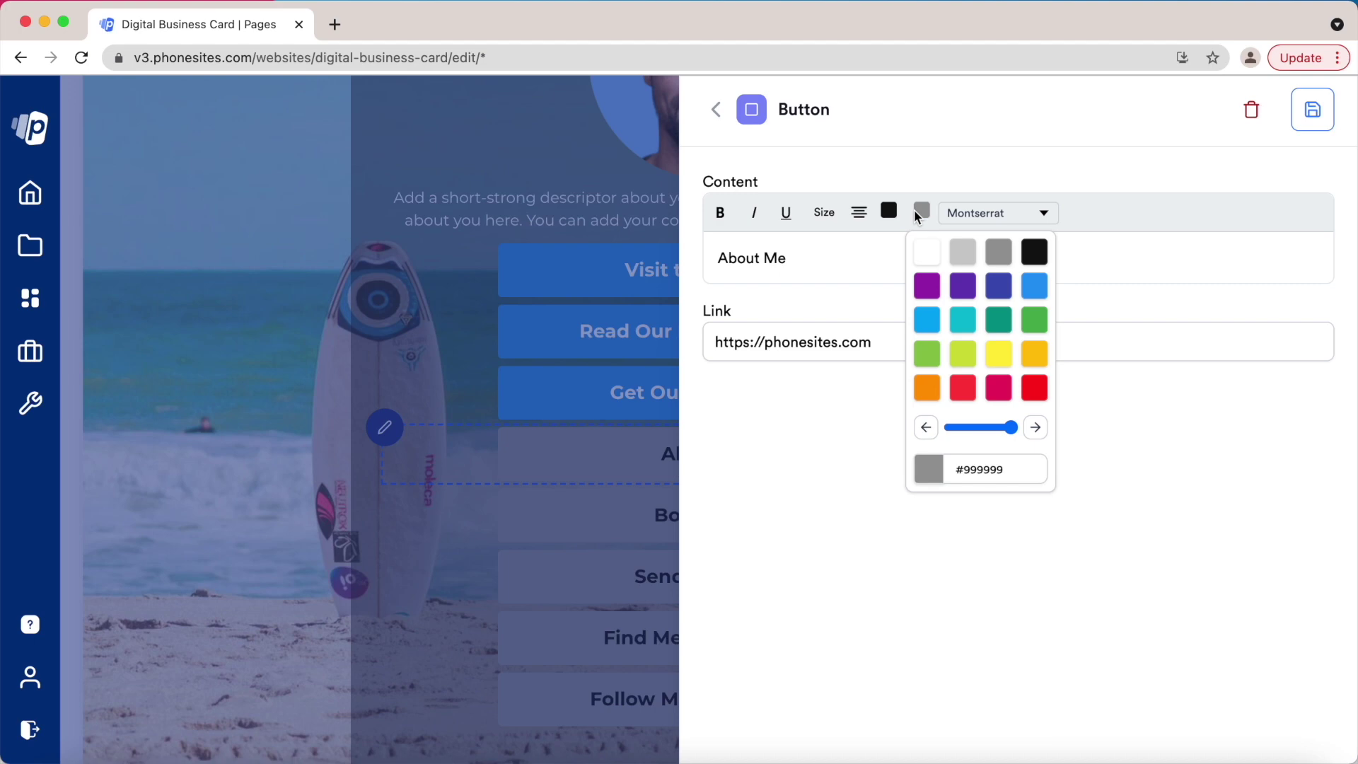
{"action": "left_click", "coordinate": [1026, 283]}
{"action": "left_click", "coordinate": [888, 211]}
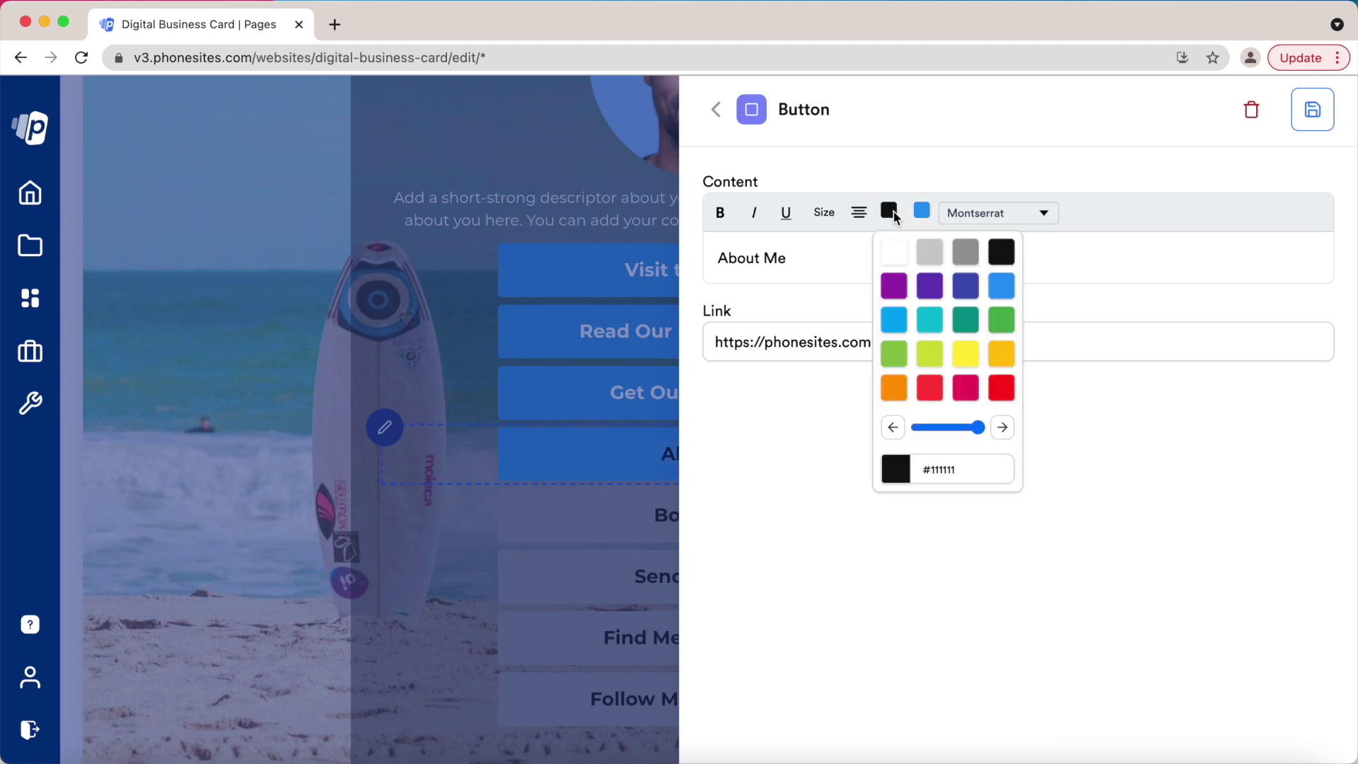
{"action": "left_click", "coordinate": [892, 253]}
{"action": "left_click", "coordinate": [614, 480]}
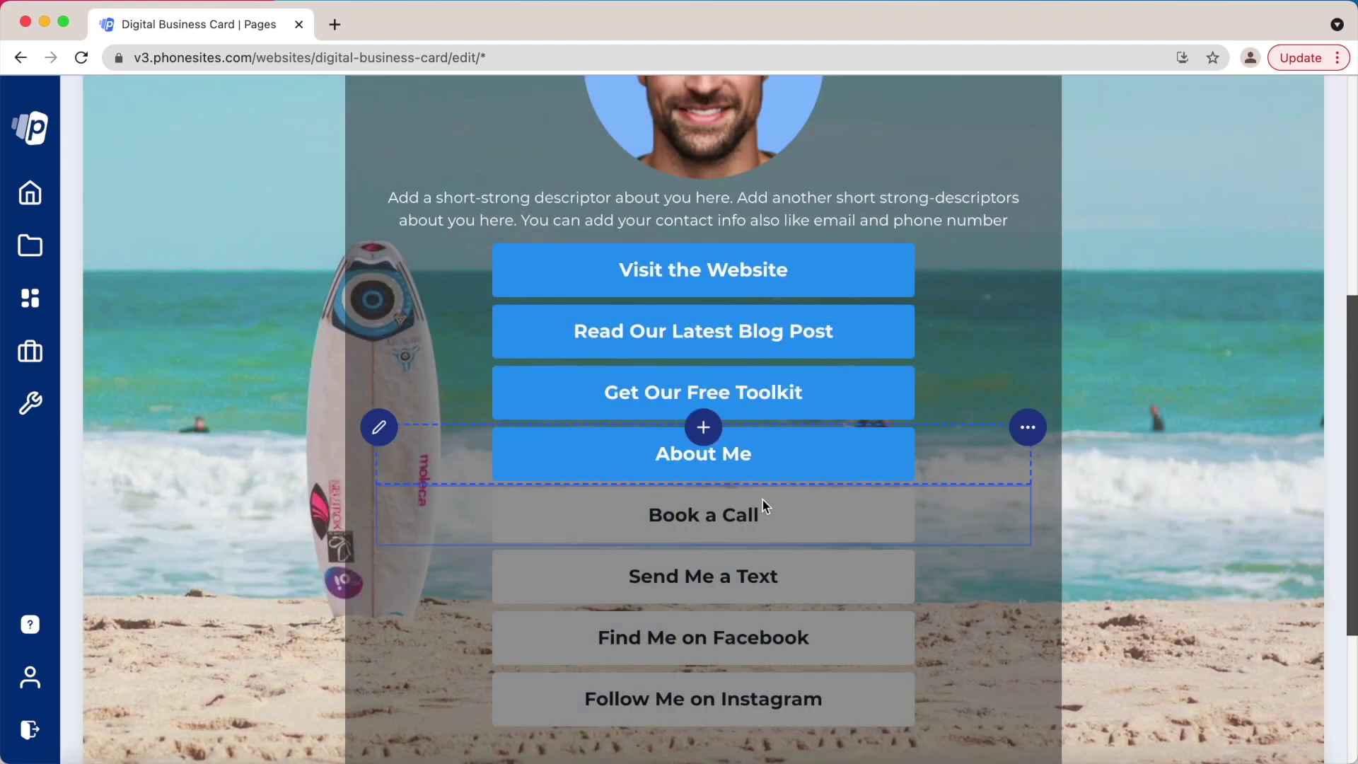
{"action": "scroll", "coordinate": [762, 500], "scroll_direction": "down", "scroll_amount": 1}
Make the Find Me on Facebook button blue with white text
{"action": "left_click", "coordinate": [813, 607]}
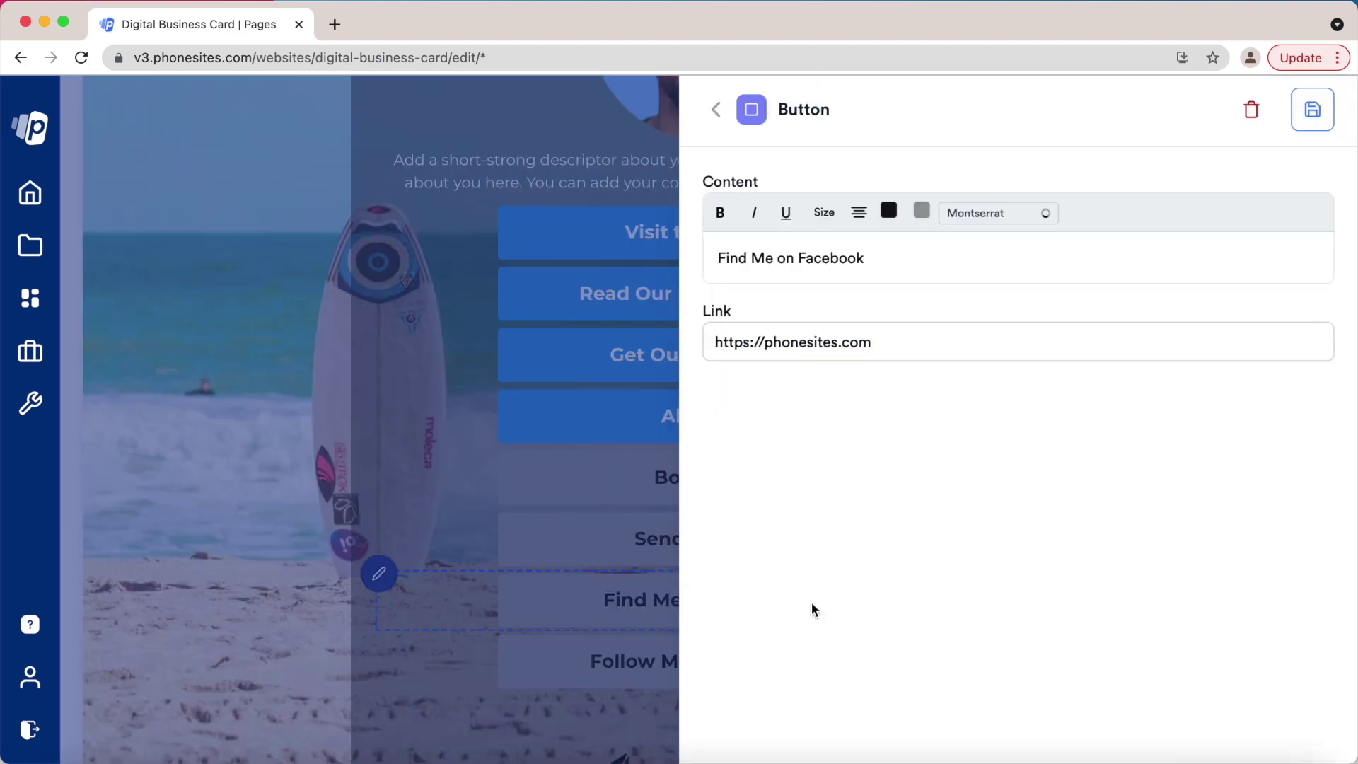
{"action": "left_click", "coordinate": [922, 210]}
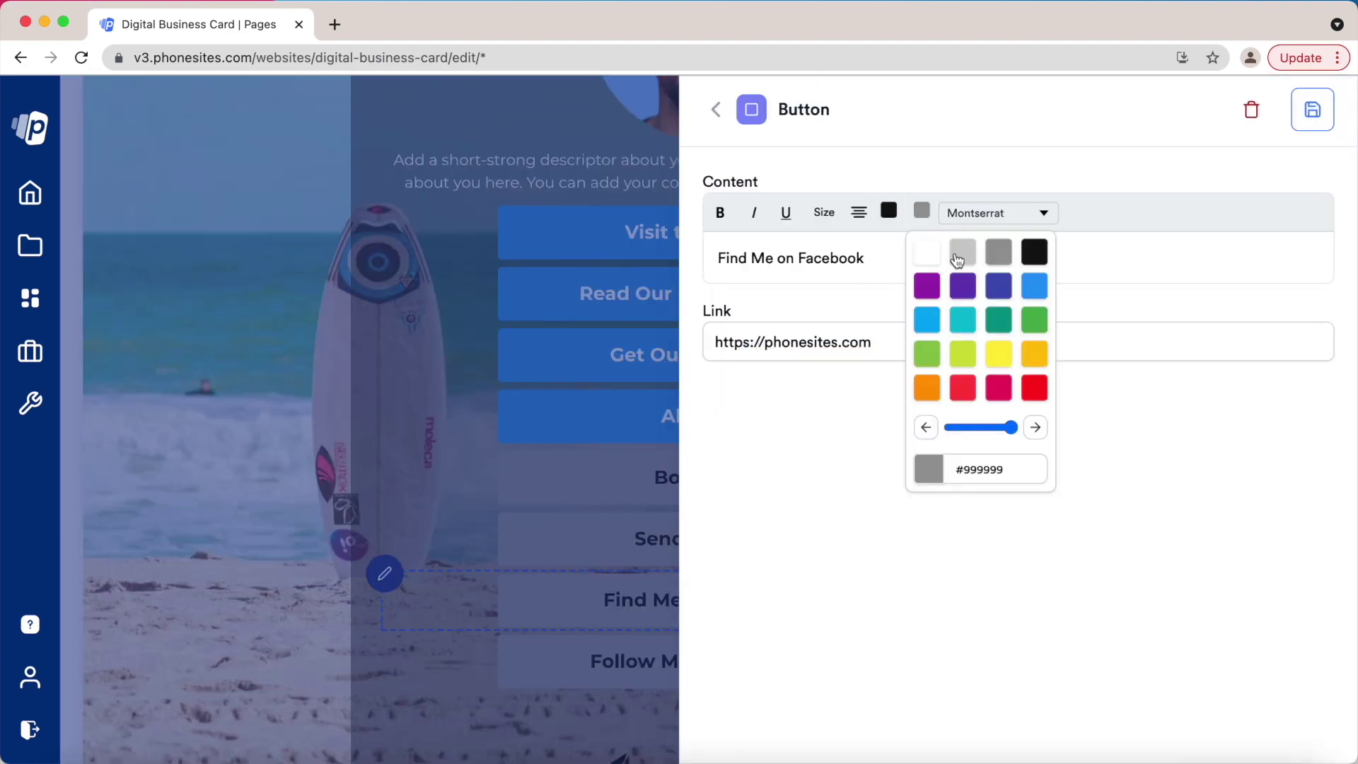
{"action": "left_click", "coordinate": [1034, 285]}
{"action": "left_click", "coordinate": [889, 211]}
{"action": "left_click", "coordinate": [895, 248]}
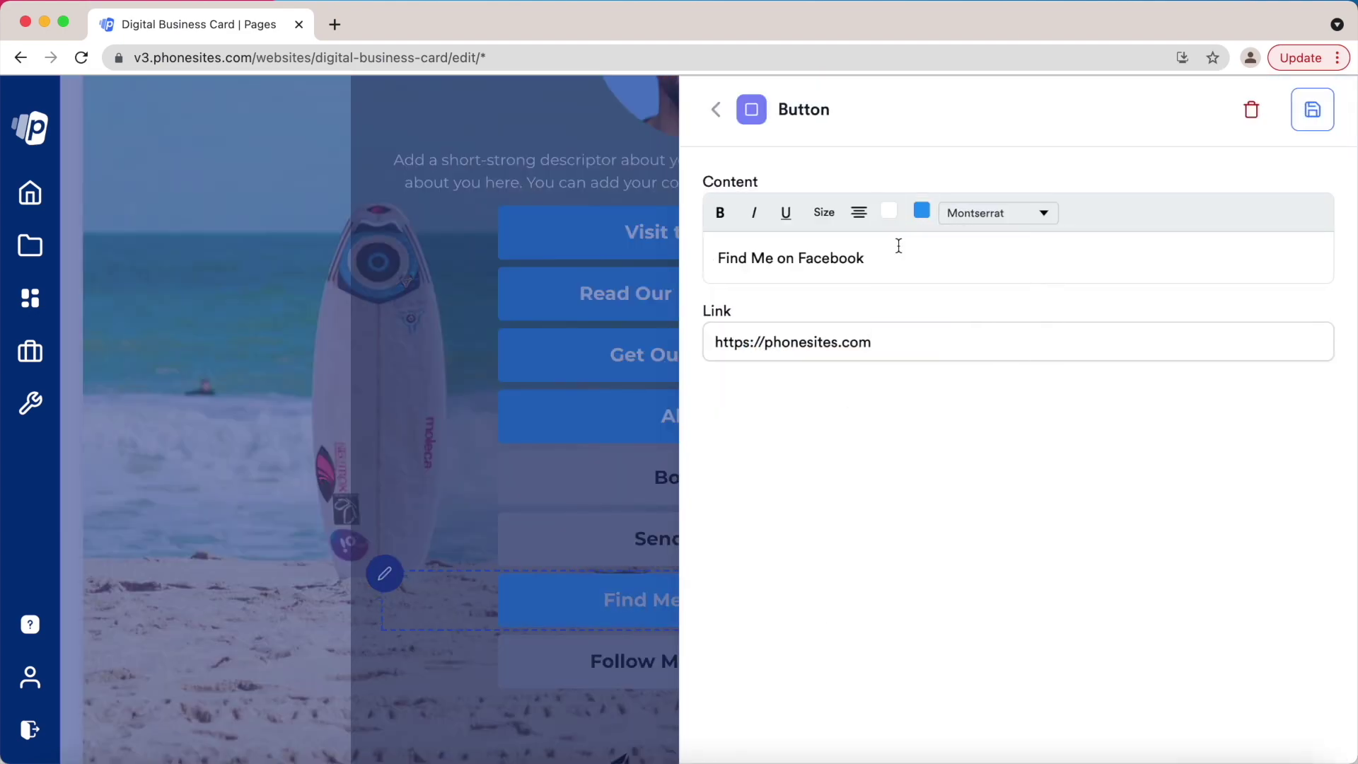
{"action": "left_click", "coordinate": [609, 475]}
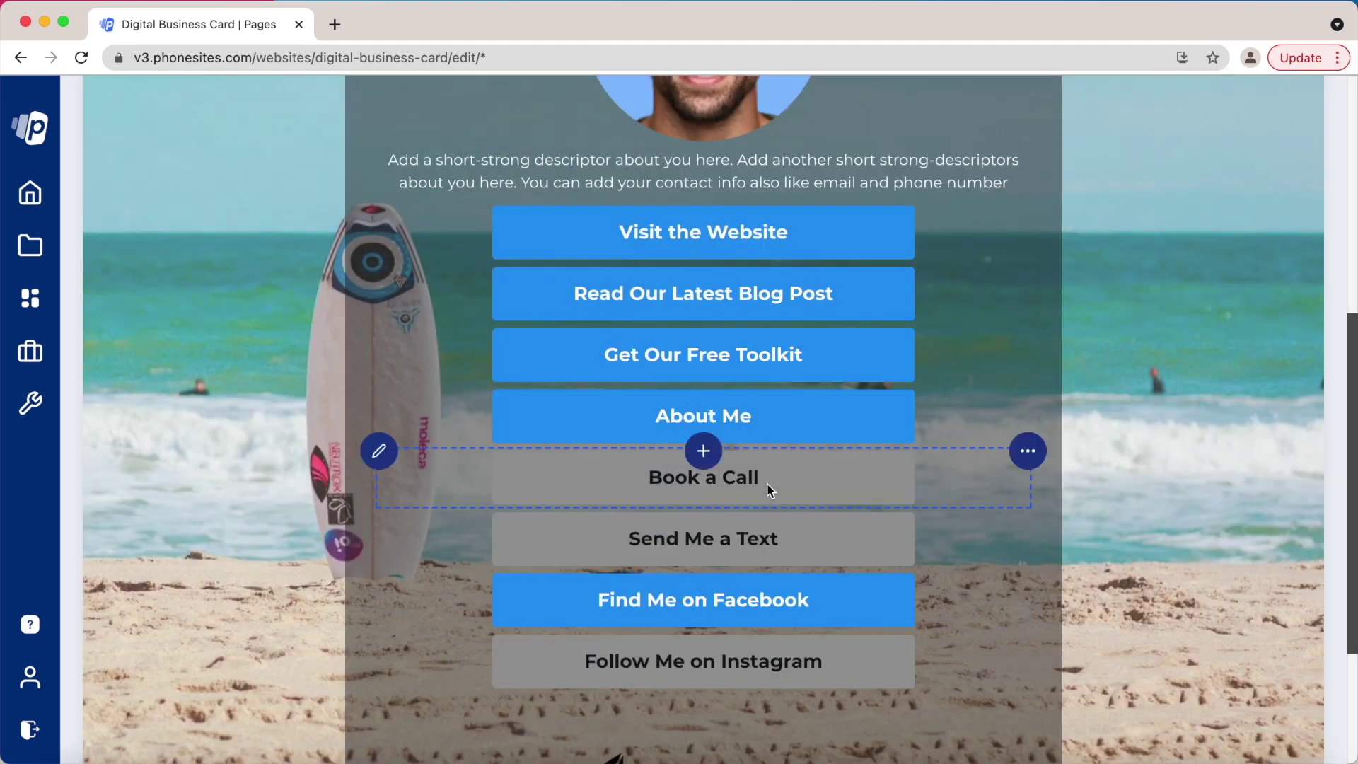
Permanently delete the Book a Call and Send Me a Text buttons
{"action": "left_click", "coordinate": [1033, 452]}
{"action": "left_click", "coordinate": [1018, 554]}
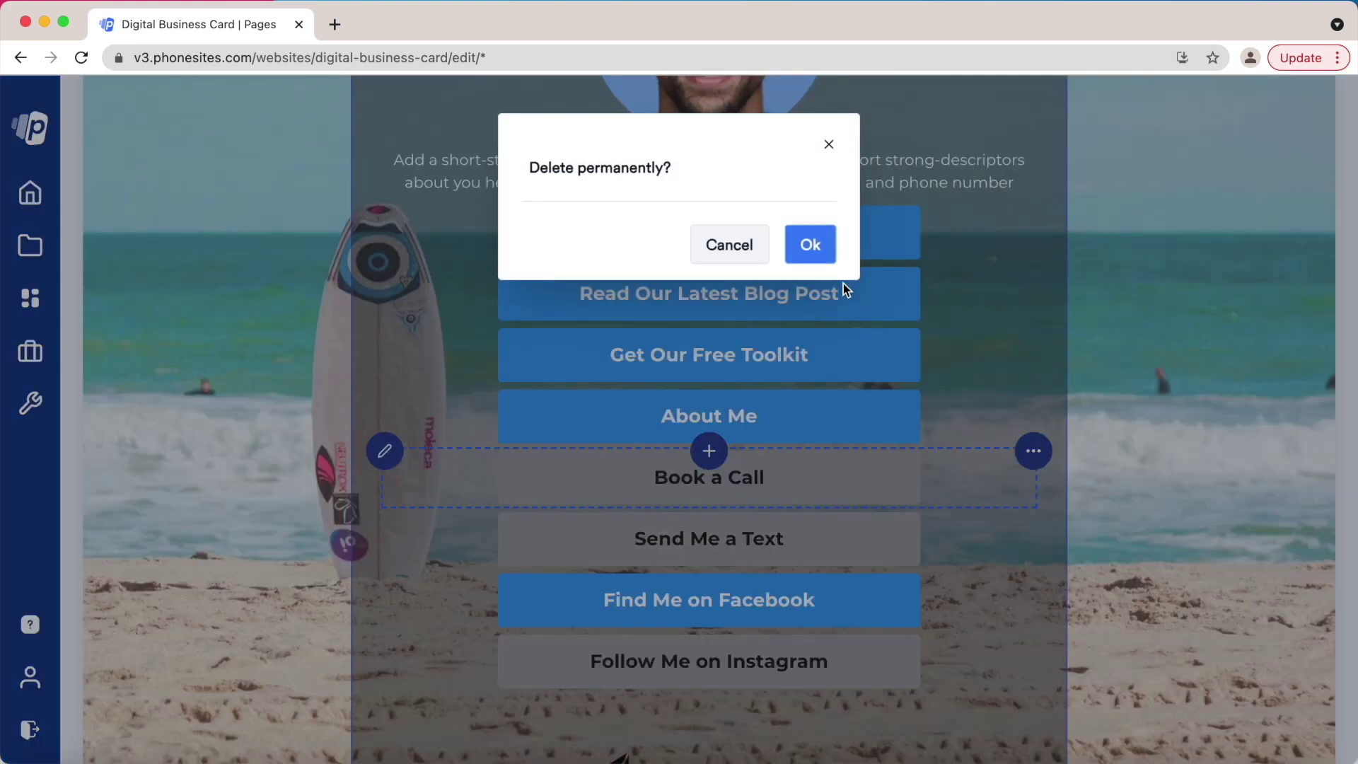
{"action": "left_click", "coordinate": [810, 244]}
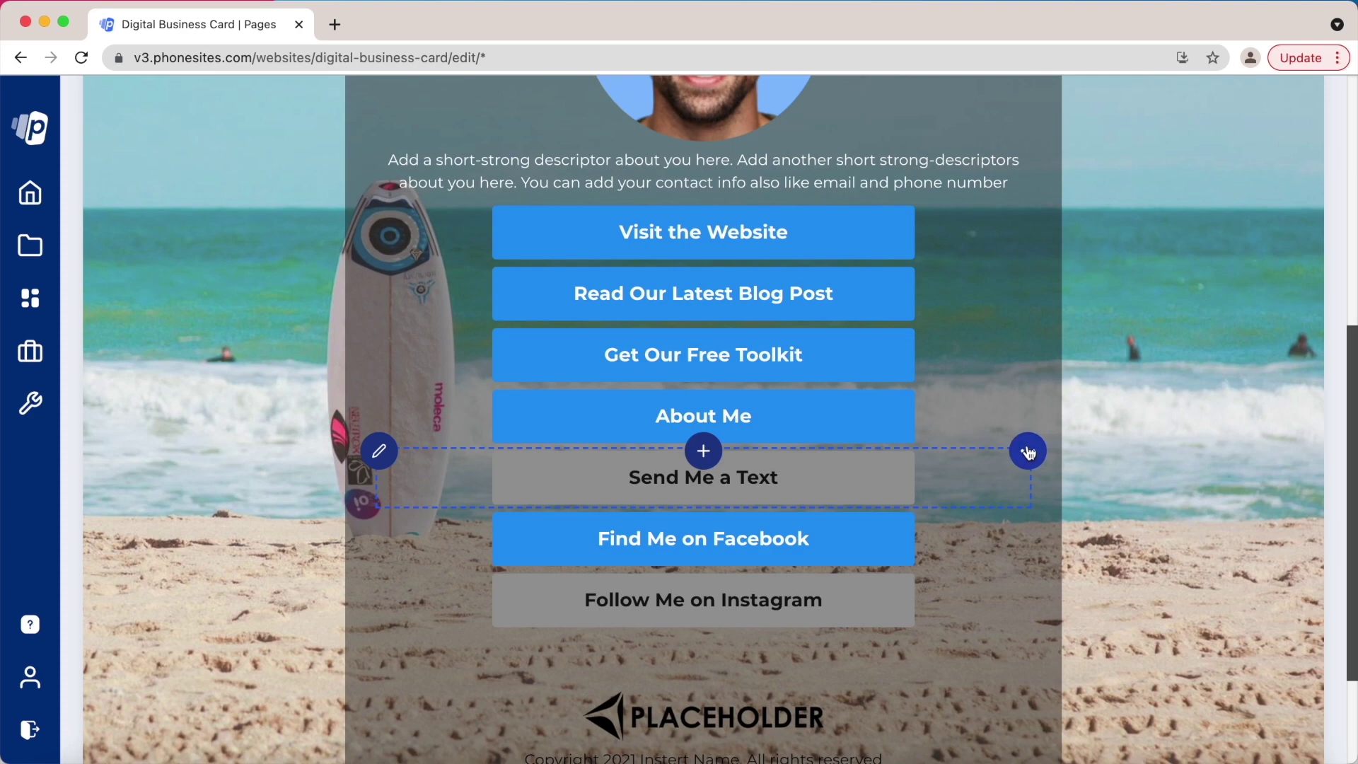
{"action": "left_click", "coordinate": [1027, 454]}
{"action": "left_click", "coordinate": [960, 556]}
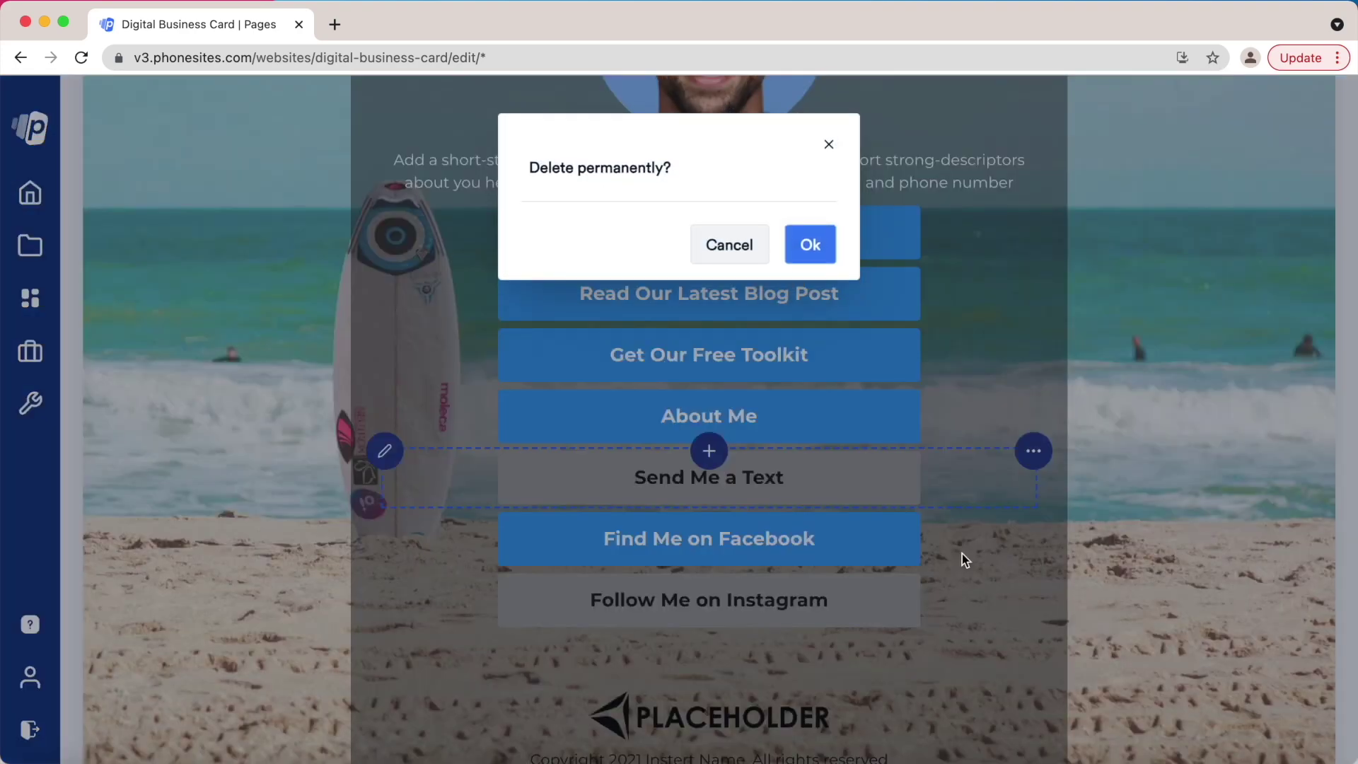
{"action": "left_click", "coordinate": [797, 255]}
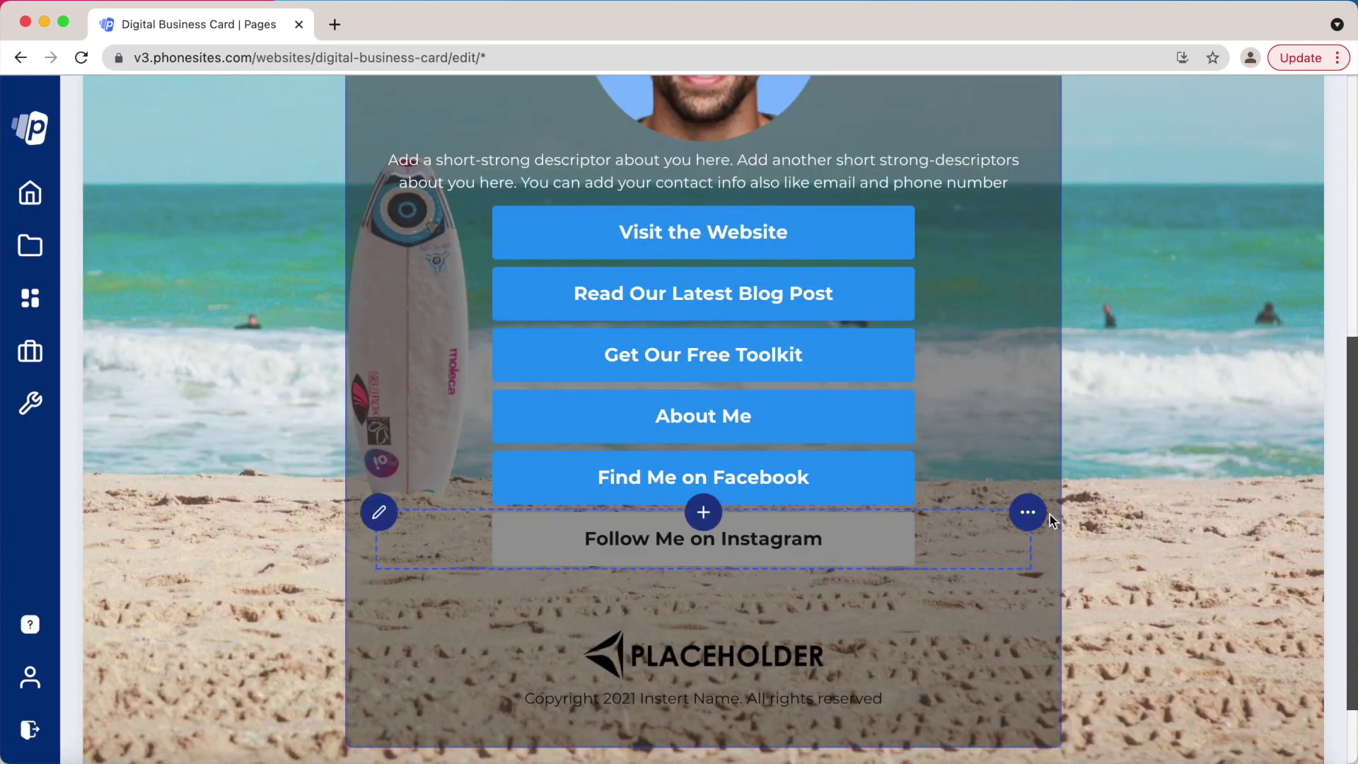
Permanently delete the Follow Me on Instagram button and review the remaining card
{"action": "left_click", "coordinate": [1028, 512]}
{"action": "left_click", "coordinate": [980, 620]}
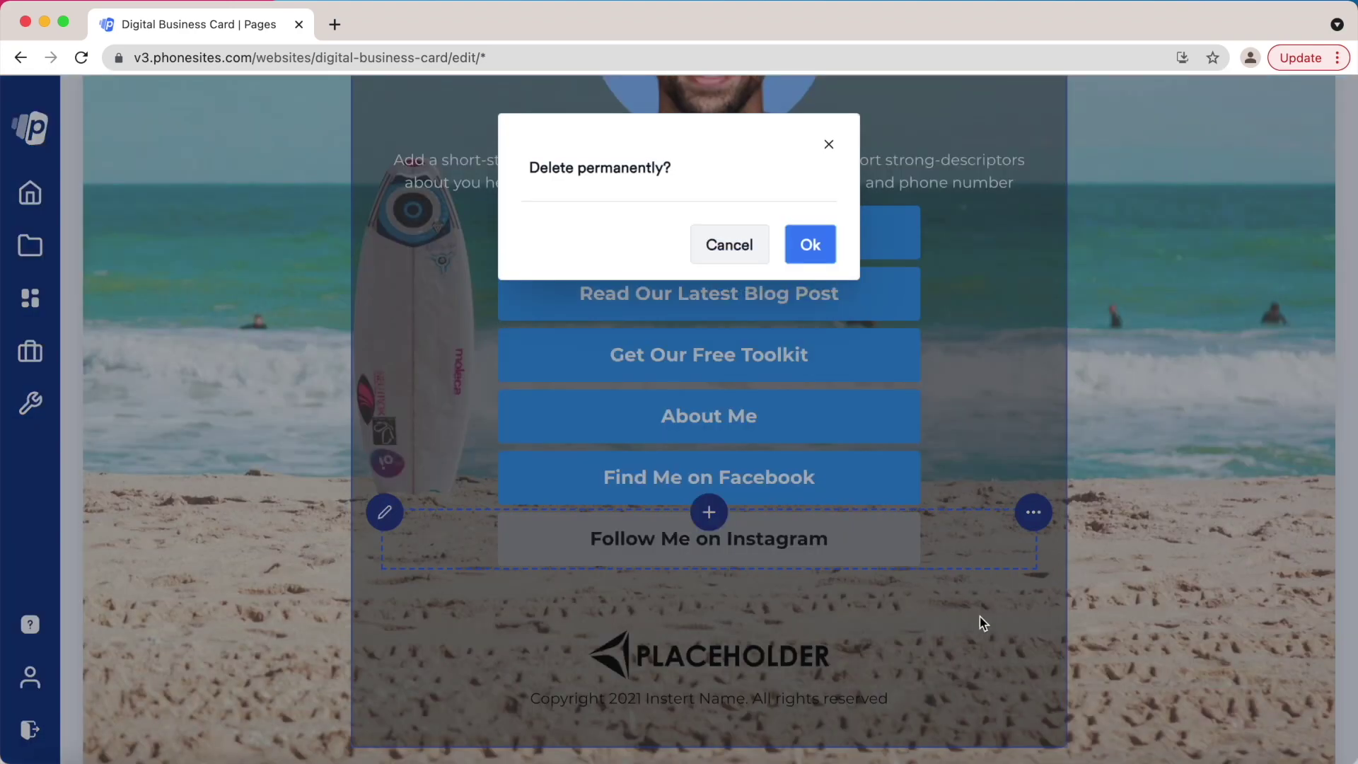
{"action": "left_click", "coordinate": [809, 241]}
{"action": "scroll", "coordinate": [958, 358], "scroll_direction": "up", "scroll_amount": 5}
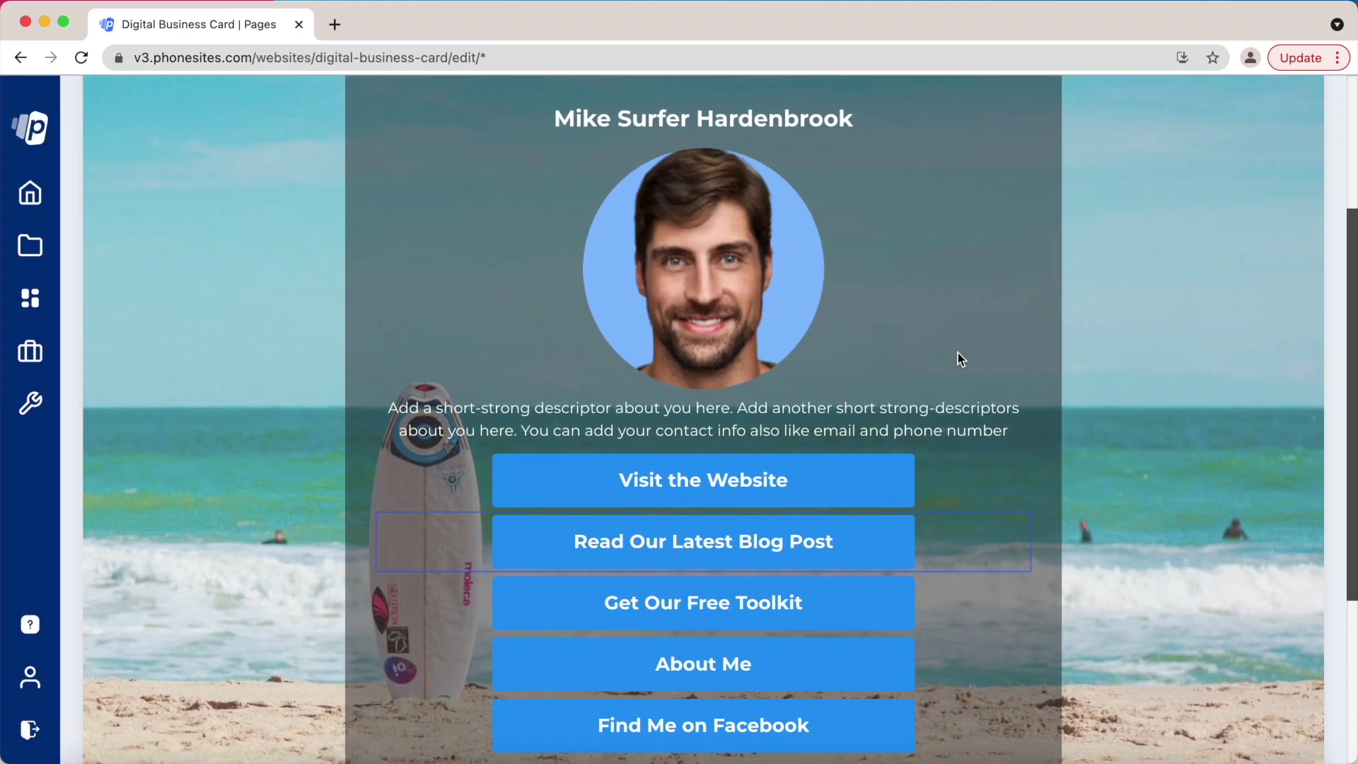
{"action": "scroll", "coordinate": [957, 352], "scroll_direction": "up", "scroll_amount": 3}
{"action": "scroll", "coordinate": [957, 352], "scroll_direction": "down", "scroll_amount": 8}
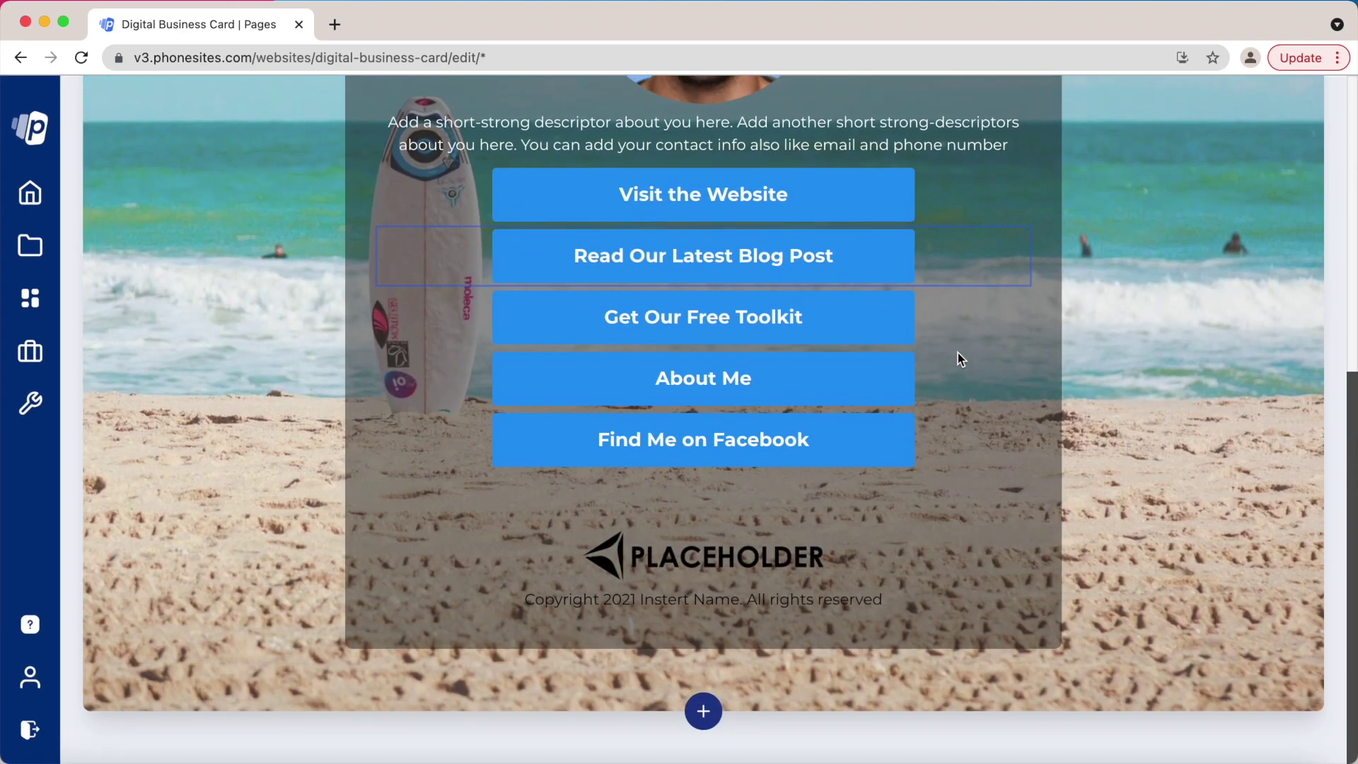
{"action": "scroll", "coordinate": [958, 352], "scroll_direction": "up", "scroll_amount": 10}
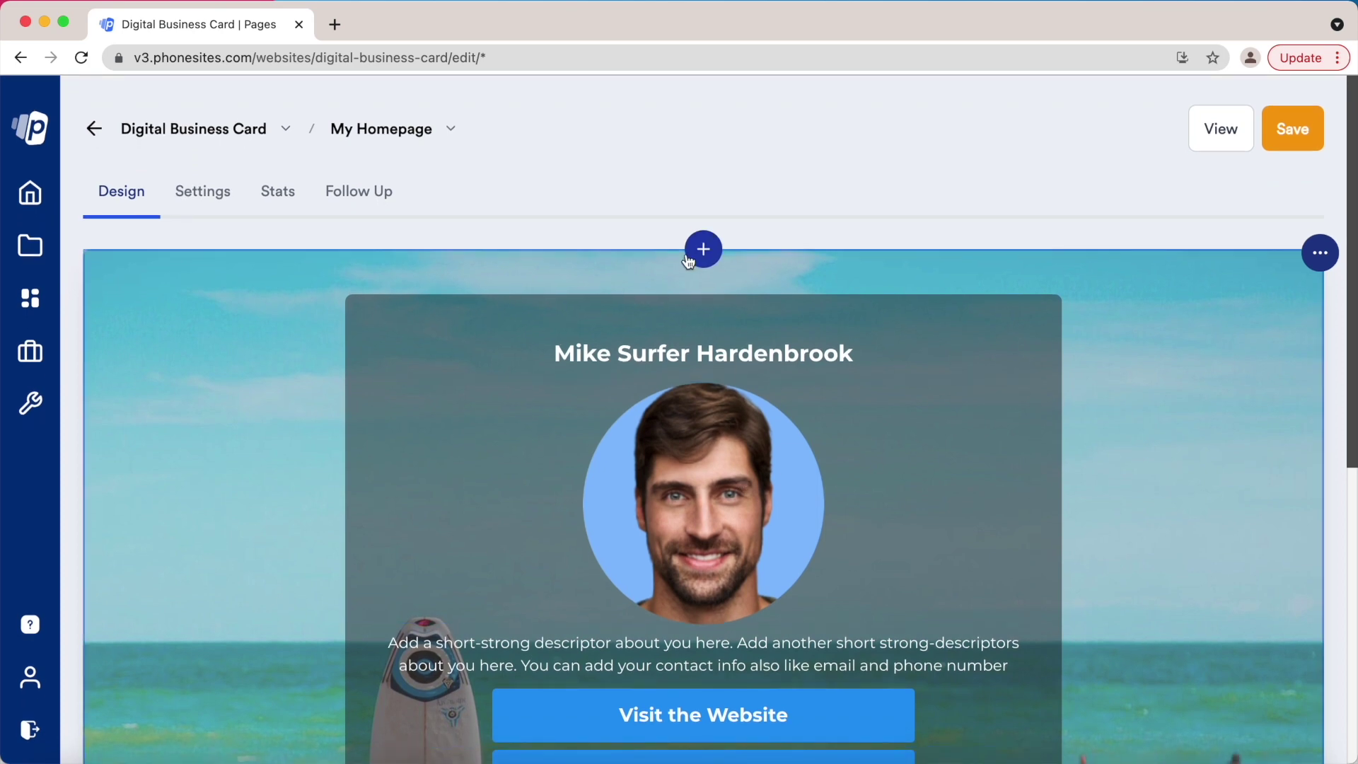
{"action": "left_click", "coordinate": [707, 261]}
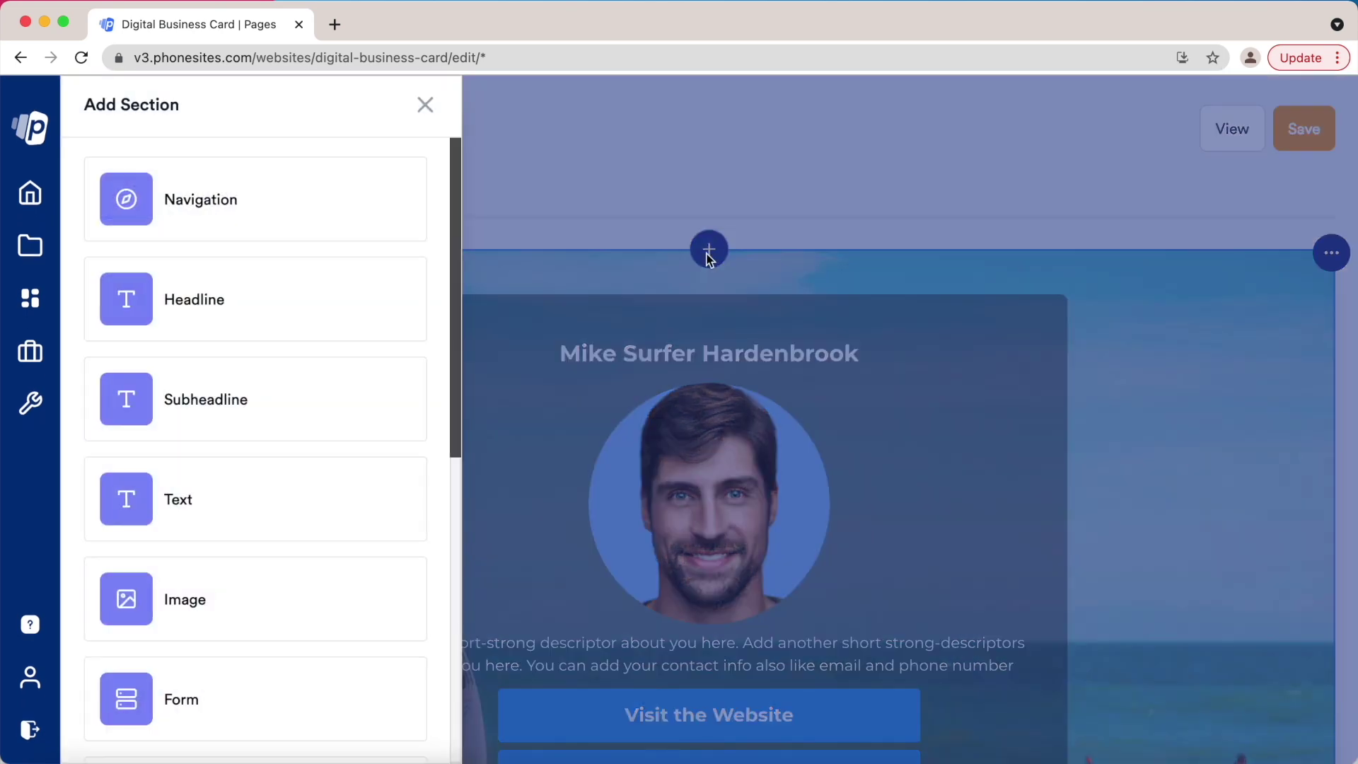
{"action": "left_click", "coordinate": [325, 235]}
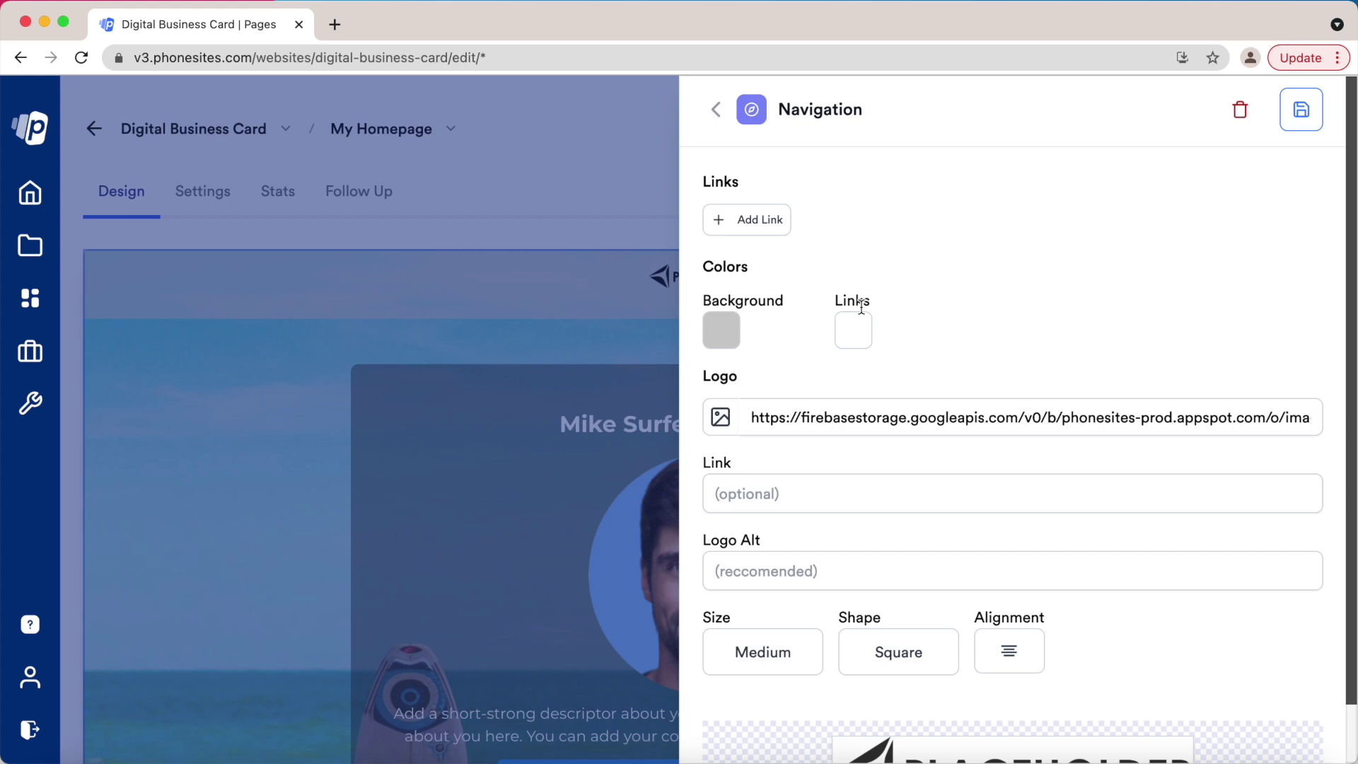
{"action": "scroll", "coordinate": [861, 307], "scroll_direction": "down", "scroll_amount": 1}
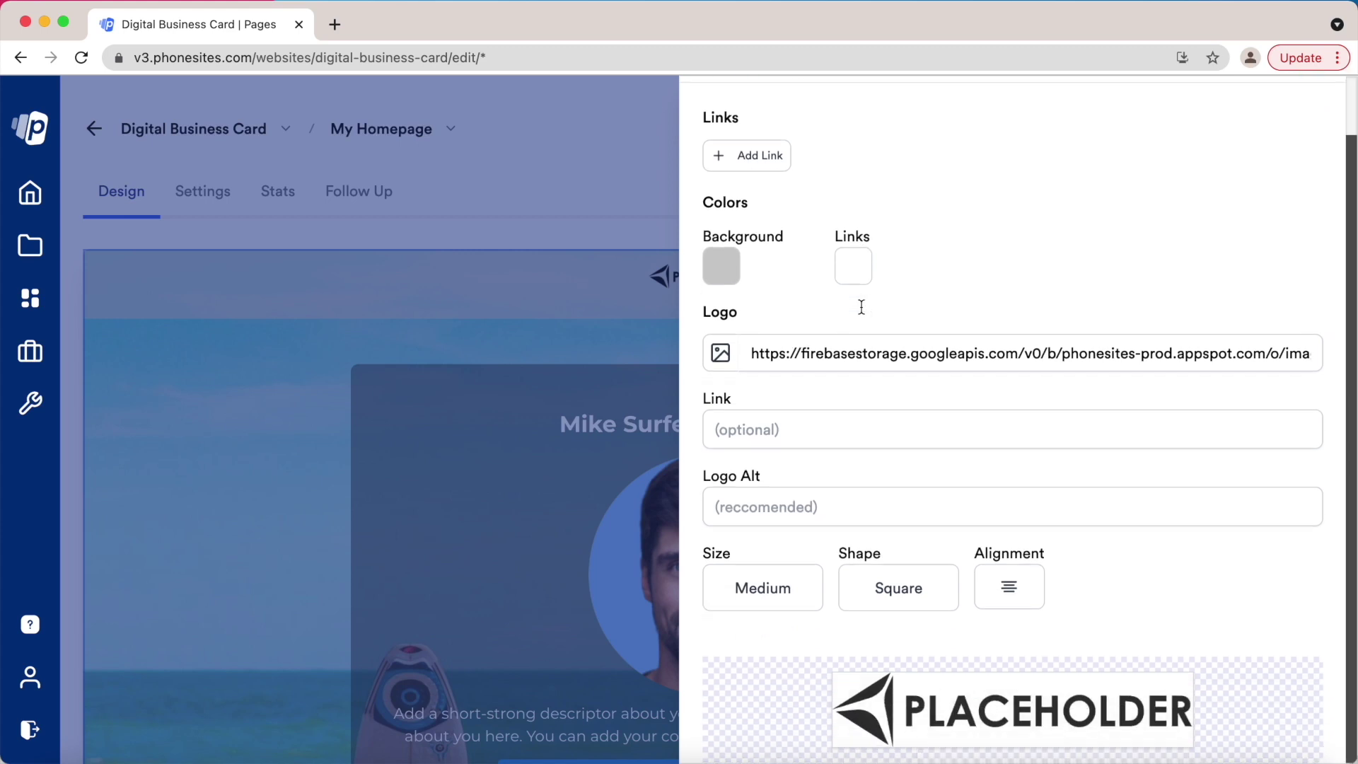
{"action": "left_click", "coordinate": [727, 267]}
{"action": "left_click", "coordinate": [830, 315]}
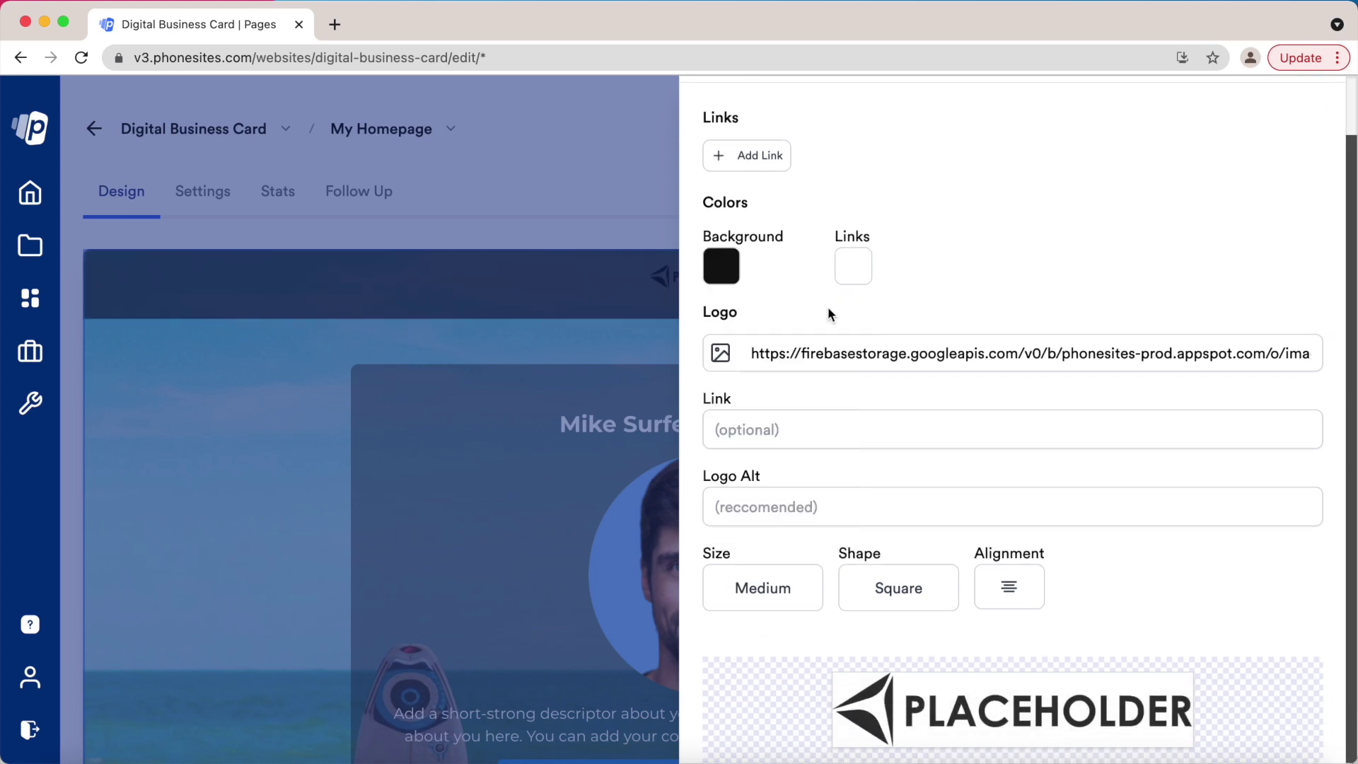
{"action": "left_click", "coordinate": [727, 265]}
{"action": "left_click_drag", "start_coordinate": [790, 486], "coordinate": [774, 487]}
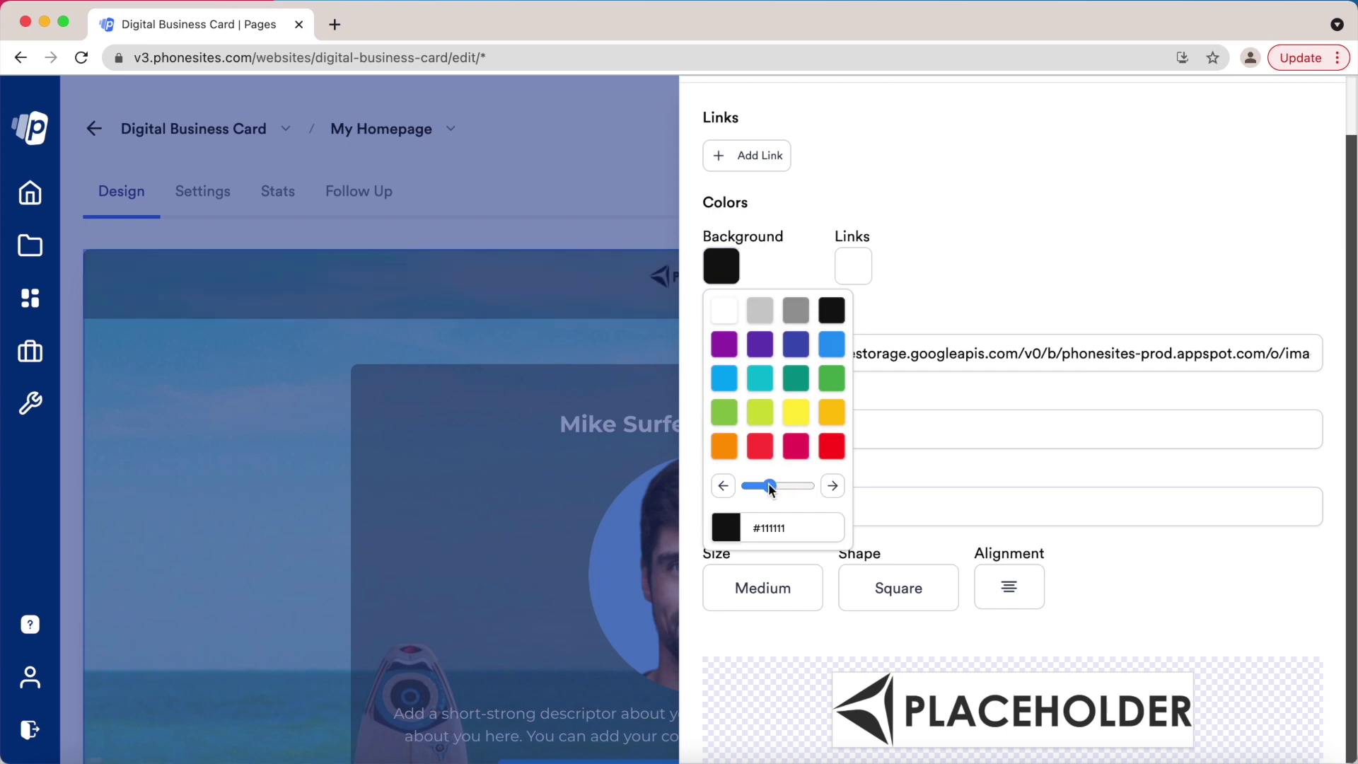
{"action": "left_click", "coordinate": [948, 273]}
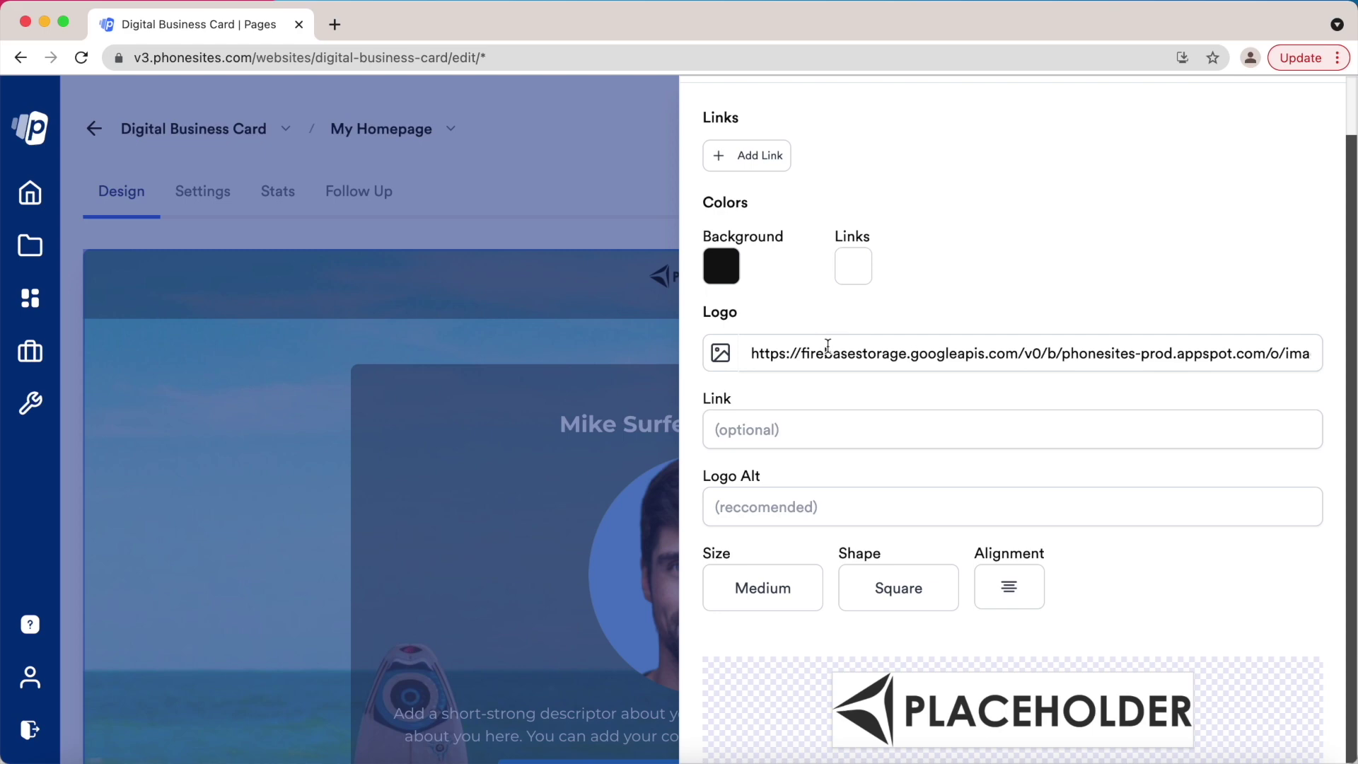
{"action": "scroll", "coordinate": [979, 291], "scroll_direction": "up", "scroll_amount": 1}
{"action": "left_click", "coordinate": [763, 185]}
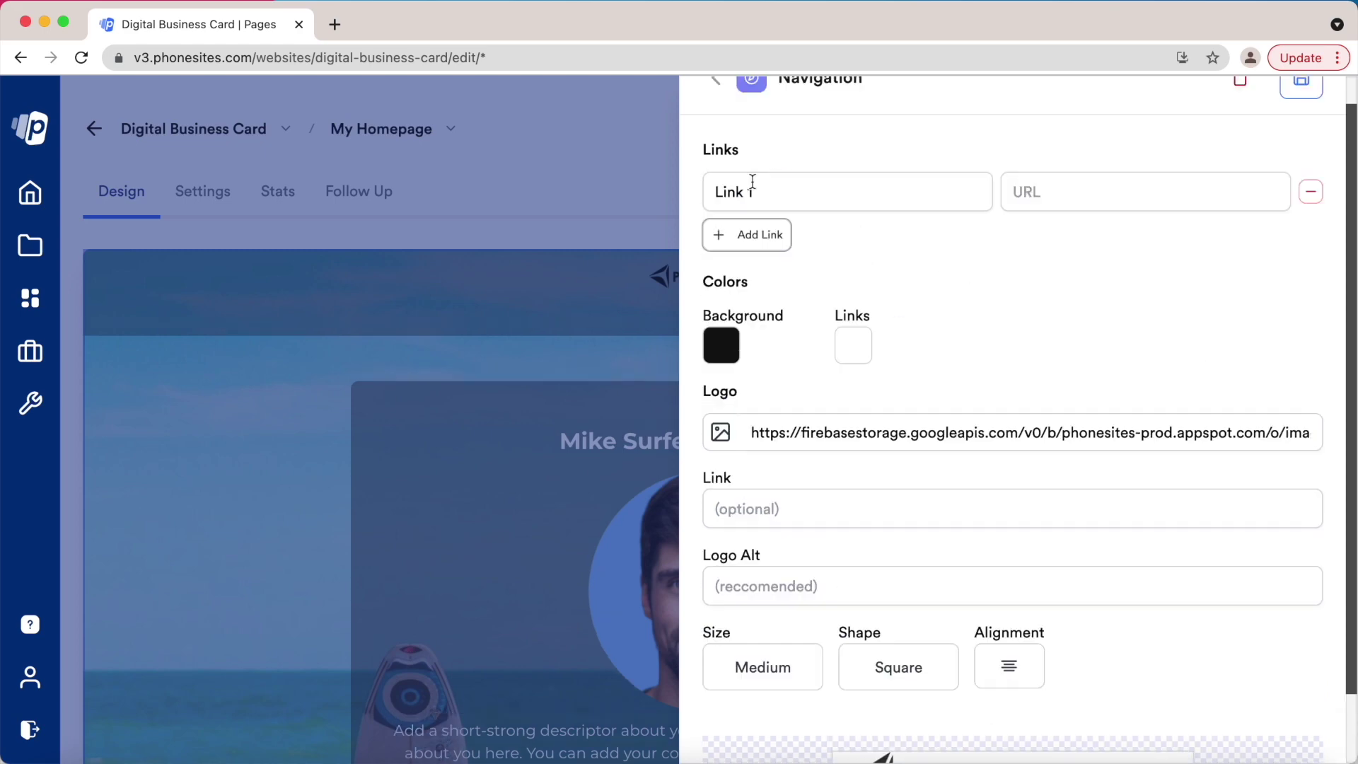
{"action": "left_click", "coordinate": [781, 205]}
{"action": "key", "text": "BackSpace"}
{"action": "type", "text": "a"}
{"action": "triple_click", "coordinate": [780, 201]}
{"action": "type", "text": "about m"}
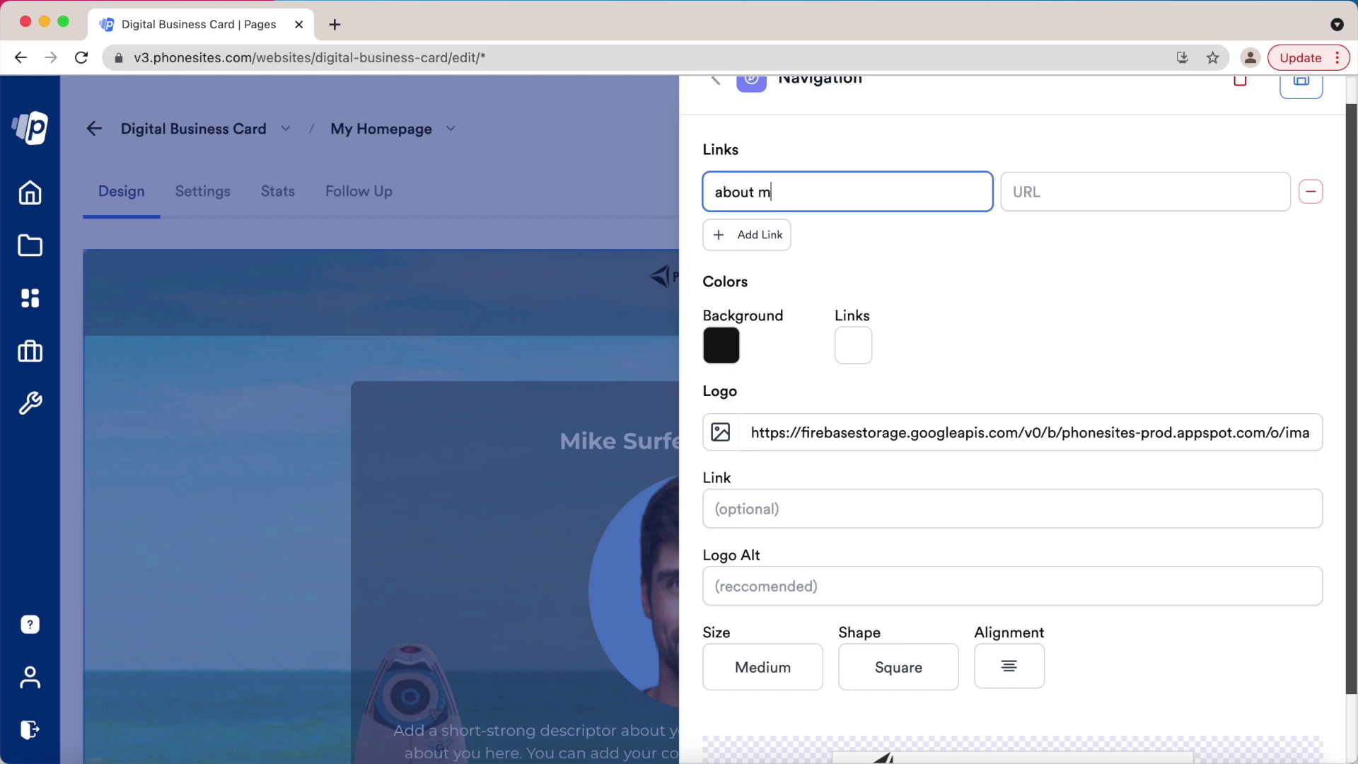
{"action": "type", "text": "e"}
{"action": "left_click", "coordinate": [1310, 191]}
{"action": "left_click", "coordinate": [813, 256]}
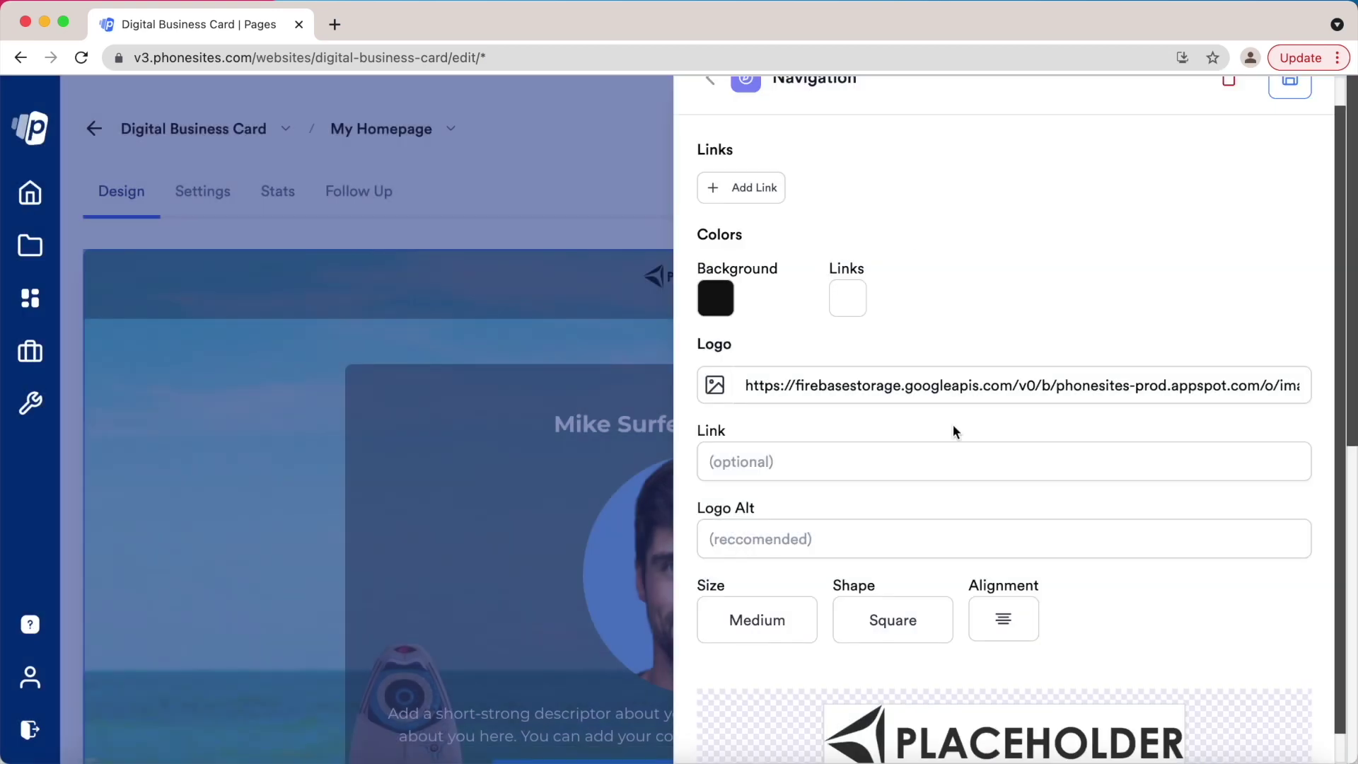
{"action": "scroll", "coordinate": [952, 425], "scroll_direction": "down", "scroll_amount": 1}
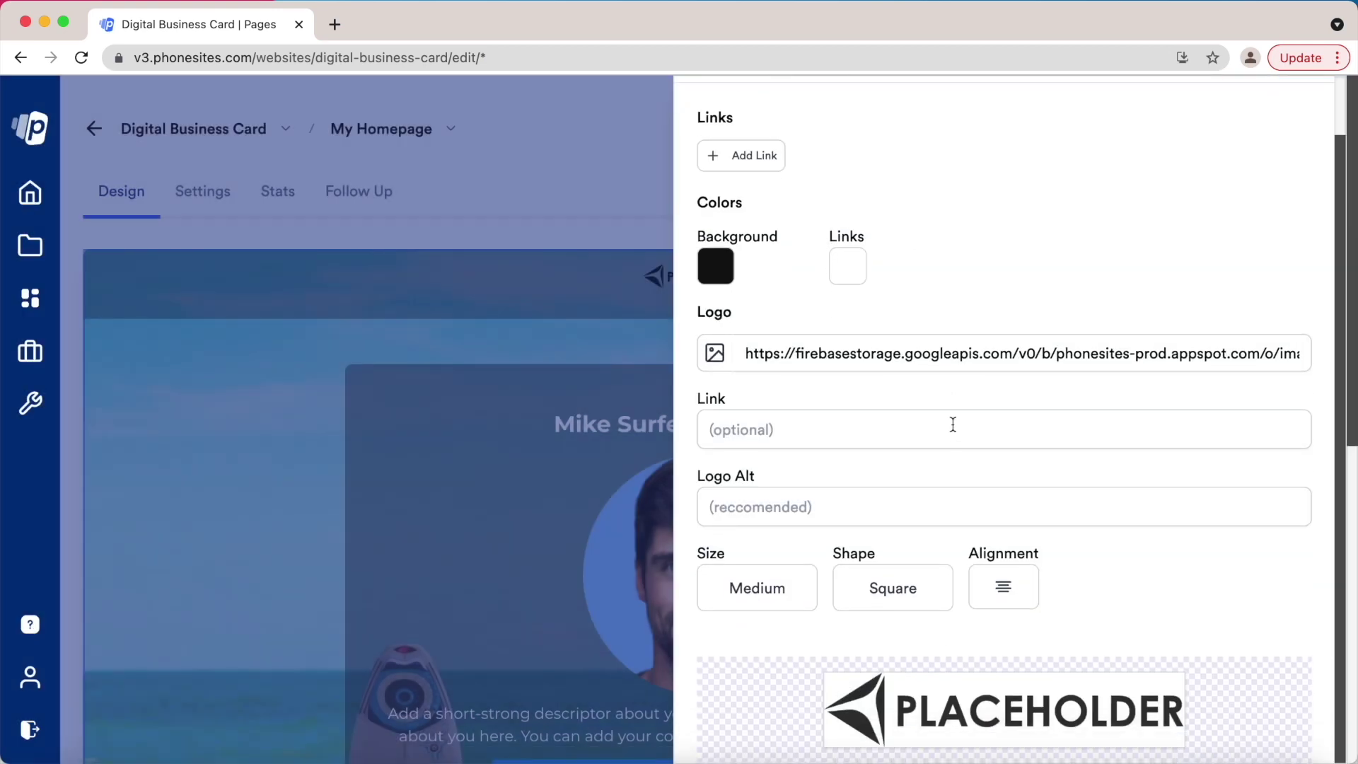
{"action": "scroll", "coordinate": [809, 424], "scroll_direction": "down", "scroll_amount": 1}
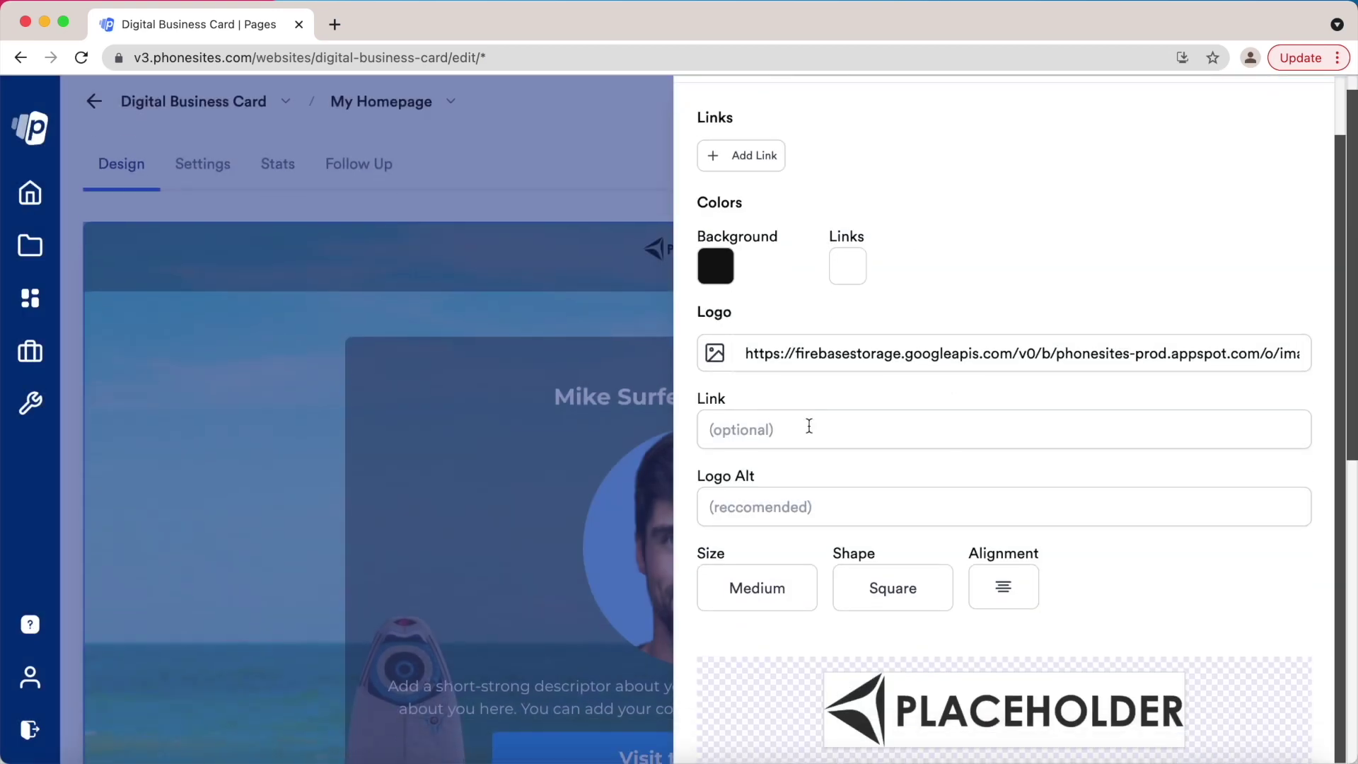
{"action": "left_click", "coordinate": [708, 359]}
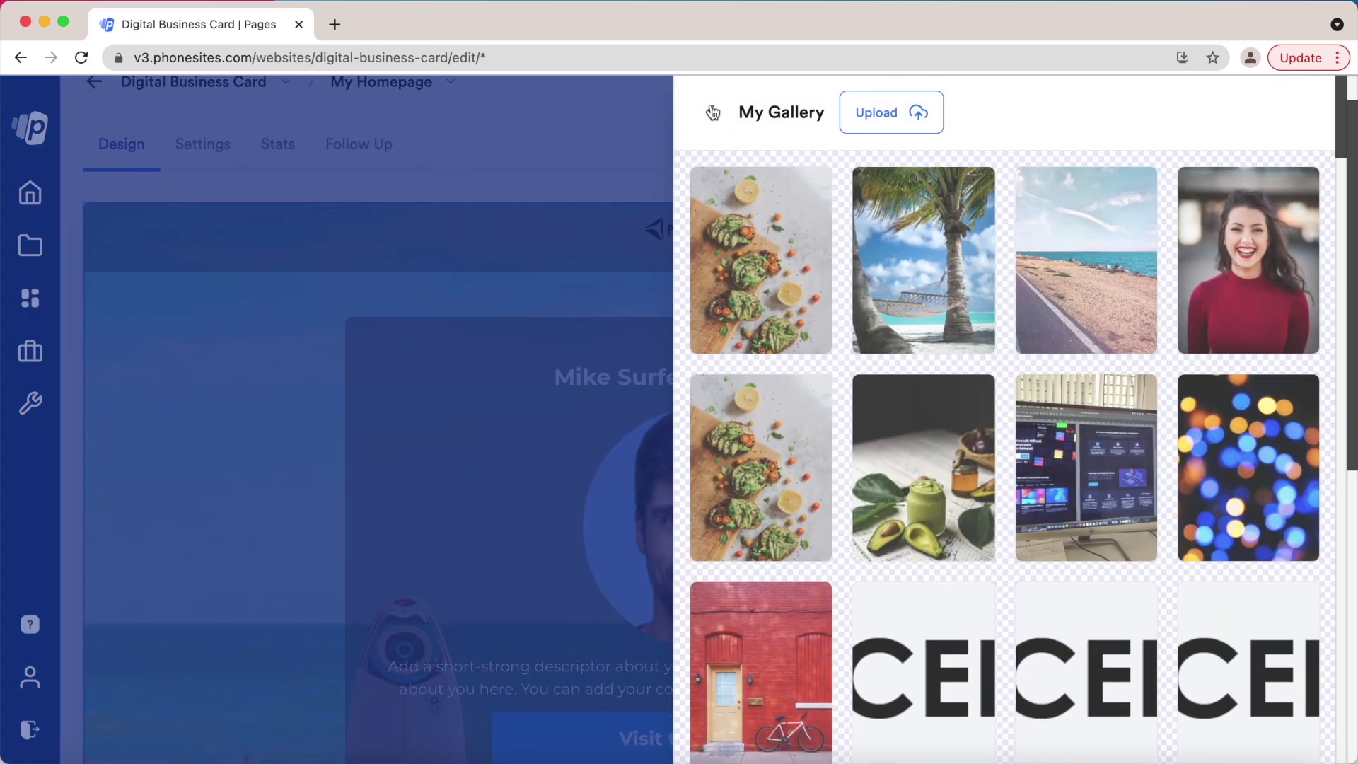
{"action": "left_click", "coordinate": [712, 112]}
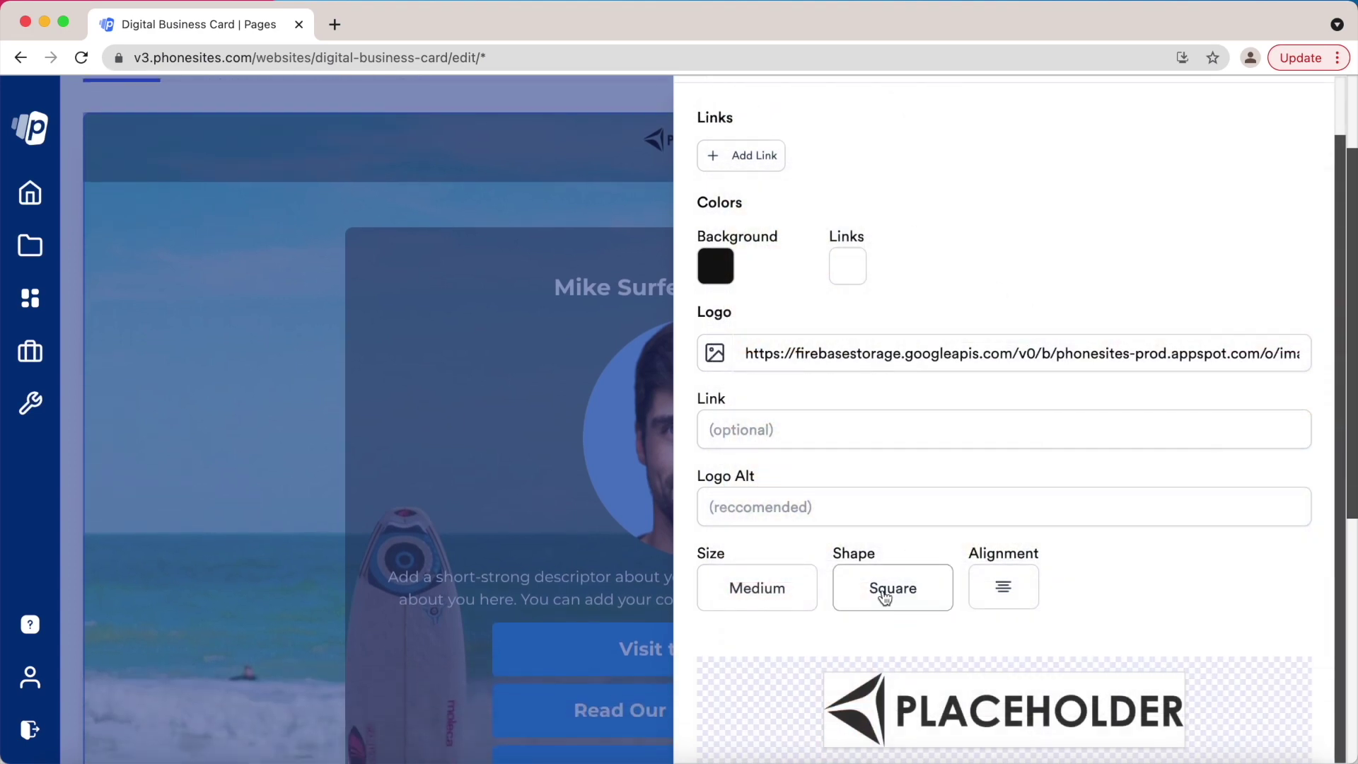
{"action": "left_click", "coordinate": [790, 590]}
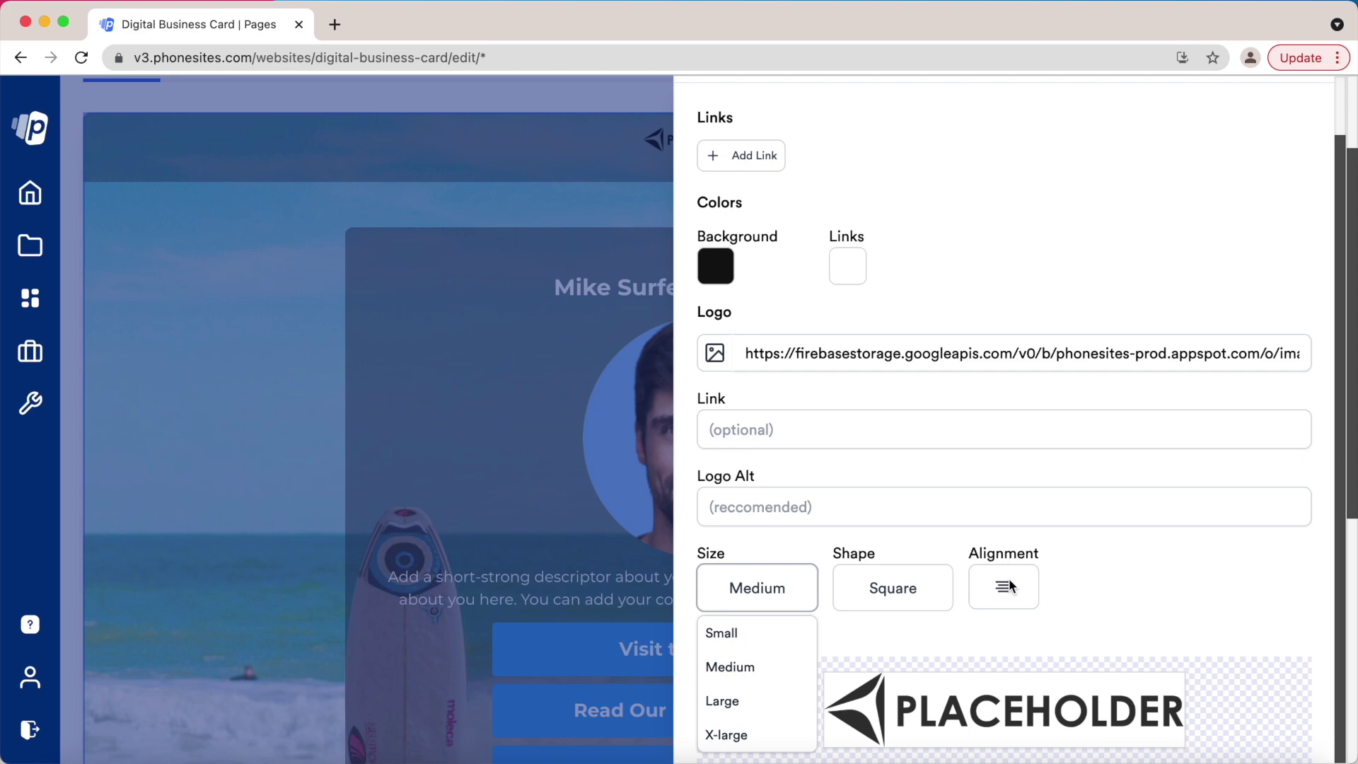
{"action": "left_click", "coordinate": [1106, 579]}
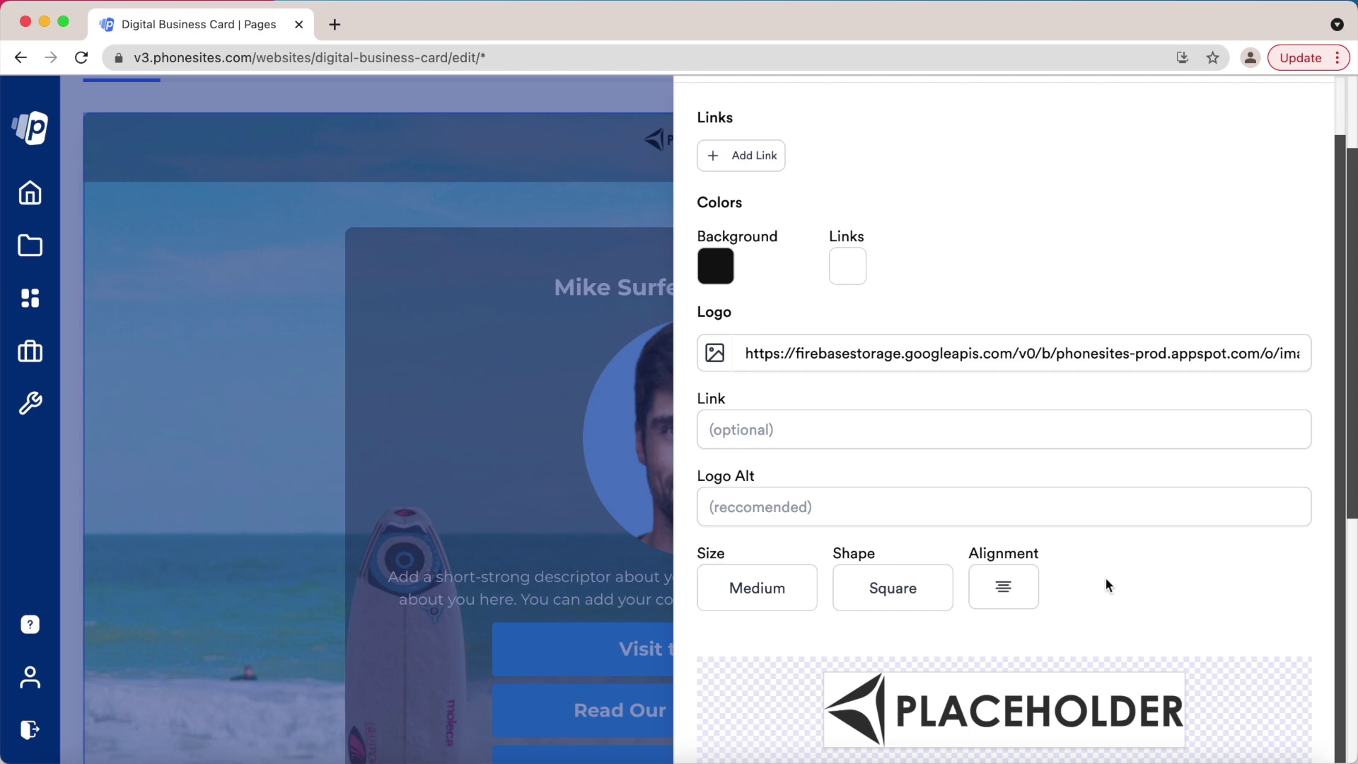
Close the navigation settings, look over the beach-photo card, and save My Homepage
{"action": "left_click", "coordinate": [596, 482]}
{"action": "scroll", "coordinate": [594, 476], "scroll_direction": "down", "scroll_amount": 6}
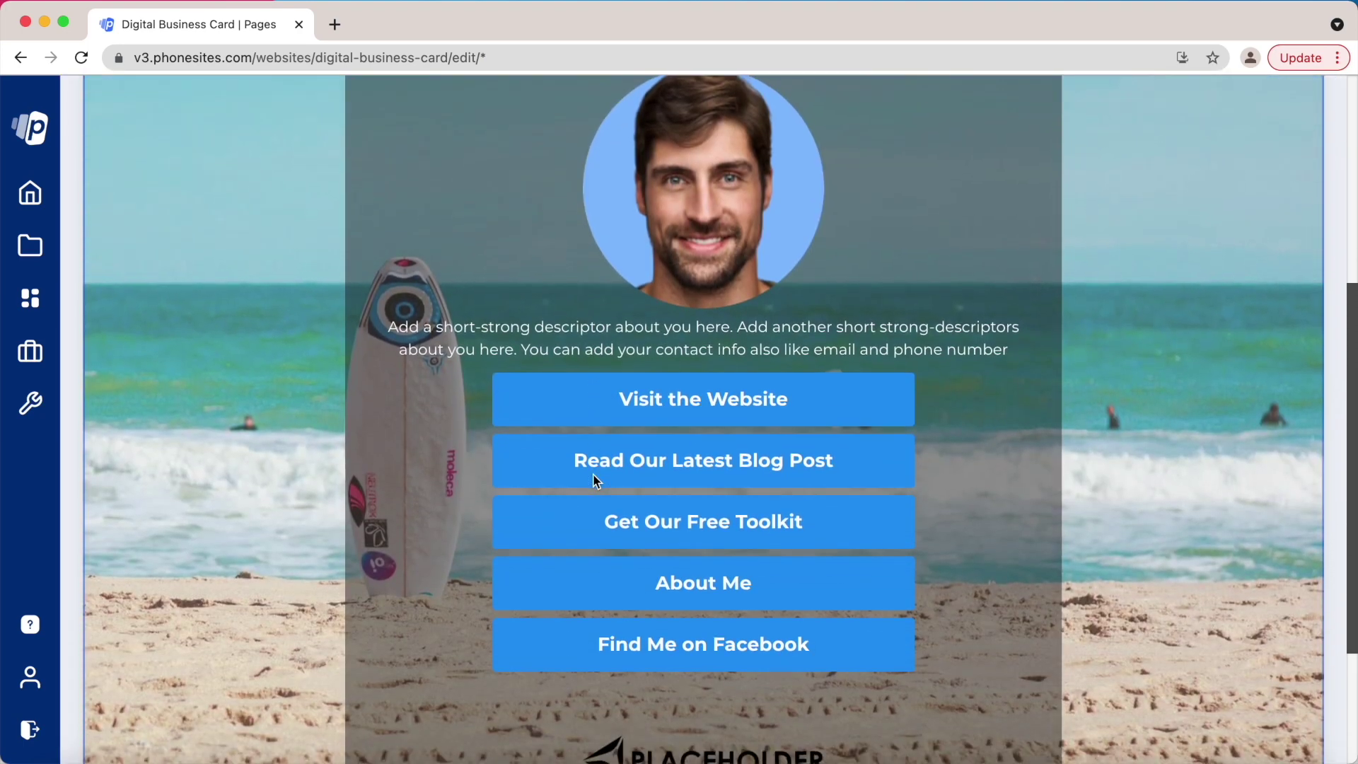
{"action": "scroll", "coordinate": [592, 473], "scroll_direction": "up", "scroll_amount": 10}
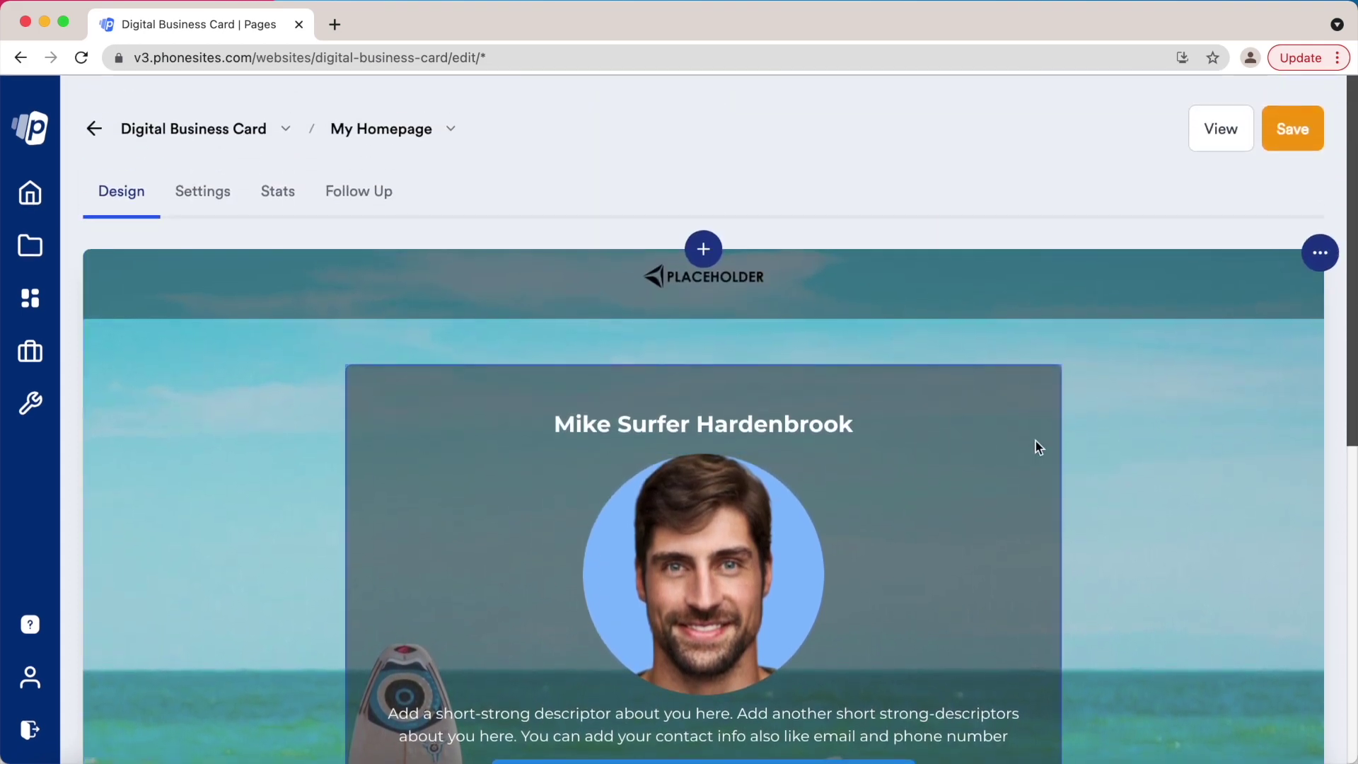
{"action": "left_click", "coordinate": [1291, 138]}
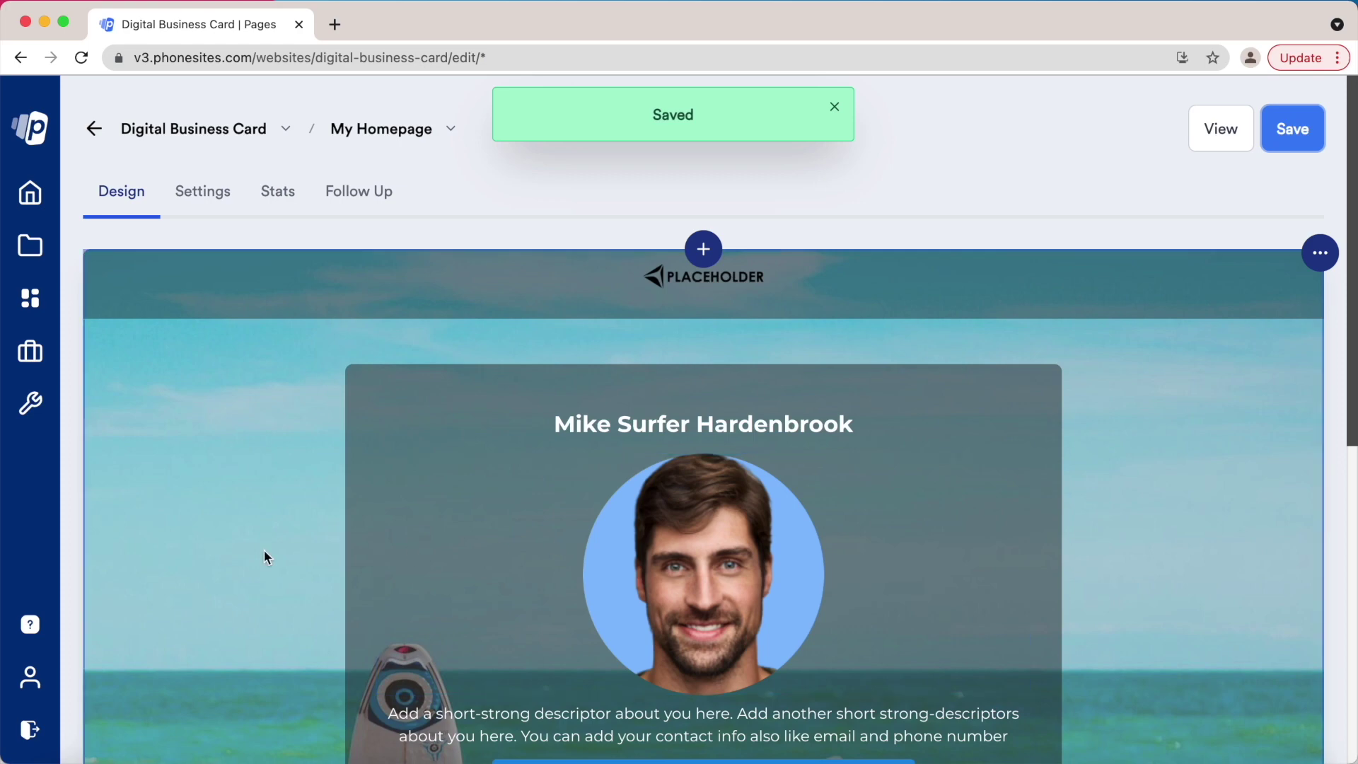
{"action": "scroll", "coordinate": [265, 549], "scroll_direction": "down", "scroll_amount": 1}
{"action": "scroll", "coordinate": [265, 550], "scroll_direction": "up", "scroll_amount": 1}
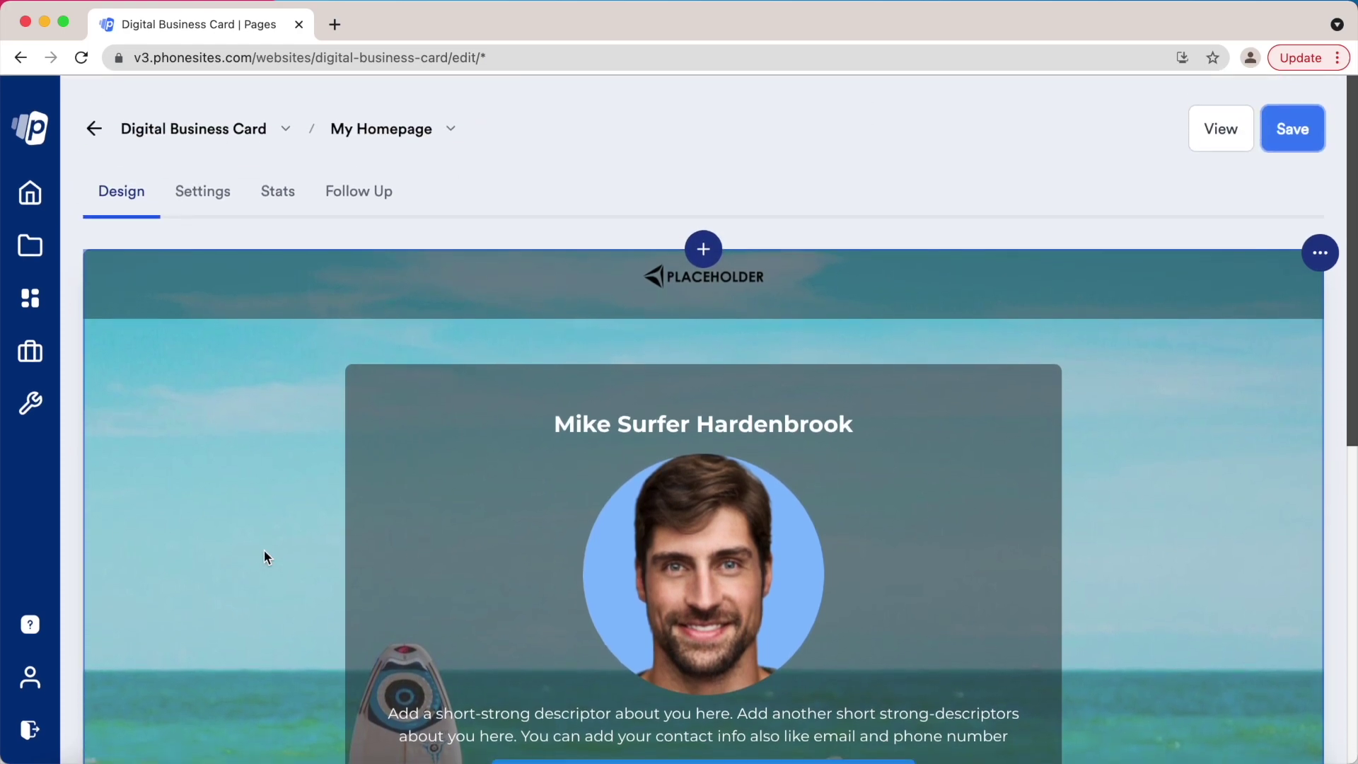
{"action": "left_click", "coordinate": [1196, 133]}
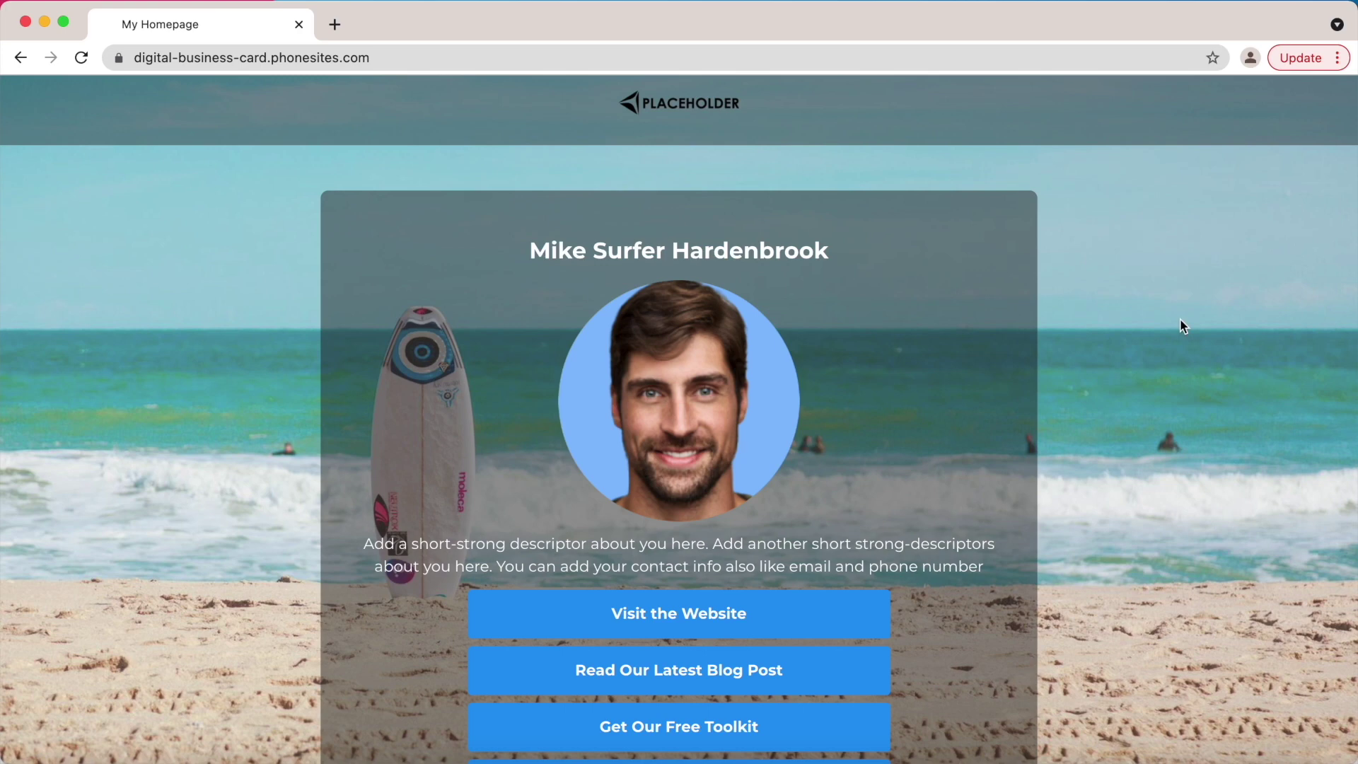
{"action": "scroll", "coordinate": [936, 451], "scroll_direction": "down", "scroll_amount": 2}
{"action": "scroll", "coordinate": [936, 452], "scroll_direction": "up", "scroll_amount": 2}
{"action": "scroll", "coordinate": [936, 451], "scroll_direction": "up", "scroll_amount": 1}
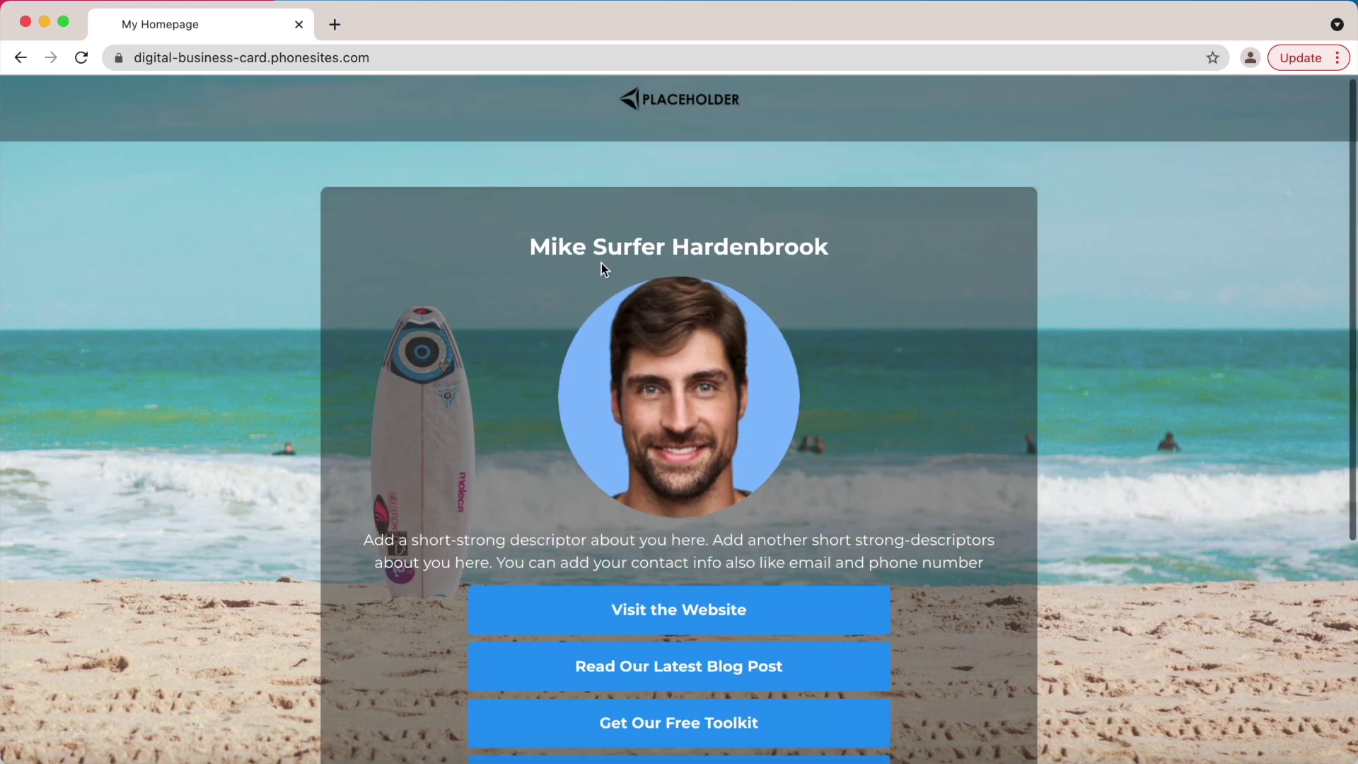
{"action": "left_click", "coordinate": [19, 58]}
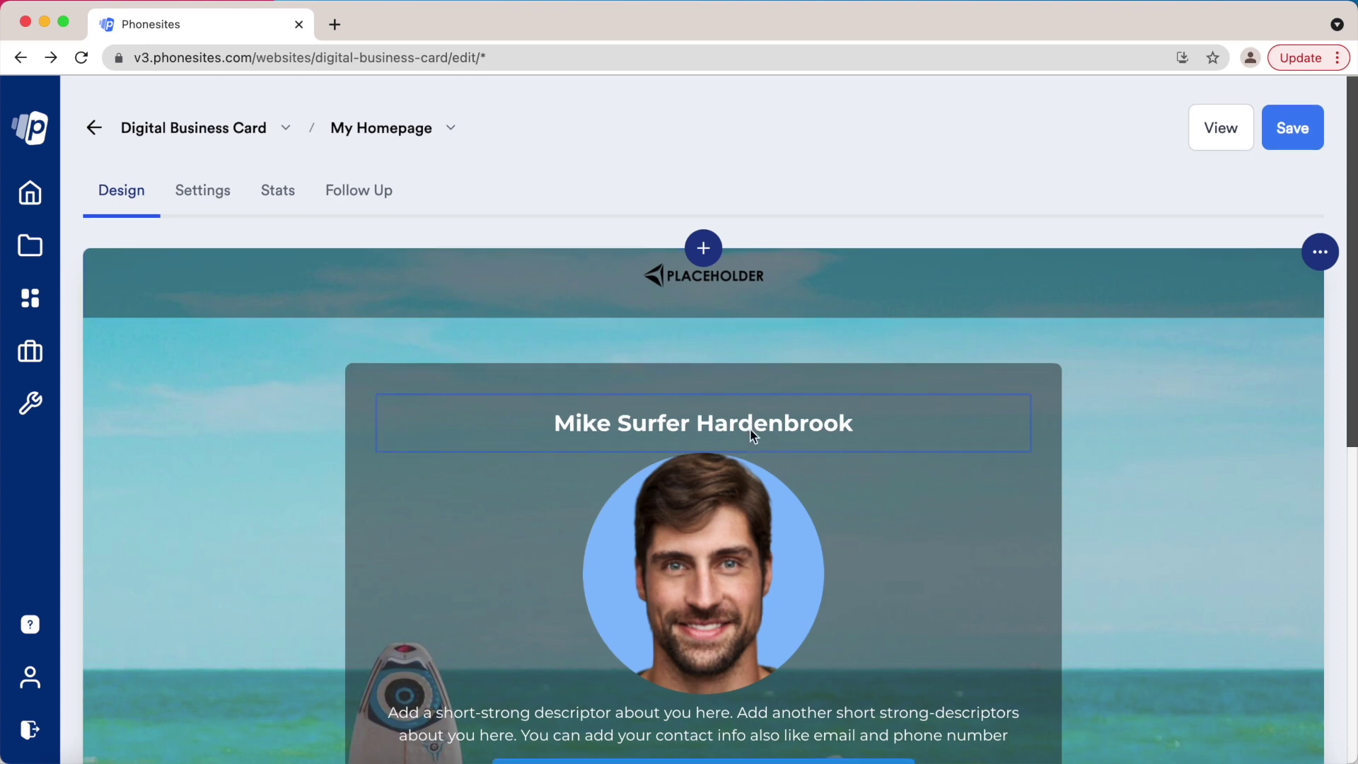
{"action": "scroll", "coordinate": [752, 433], "scroll_direction": "down", "scroll_amount": 1}
{"action": "scroll", "coordinate": [751, 433], "scroll_direction": "up", "scroll_amount": 1}
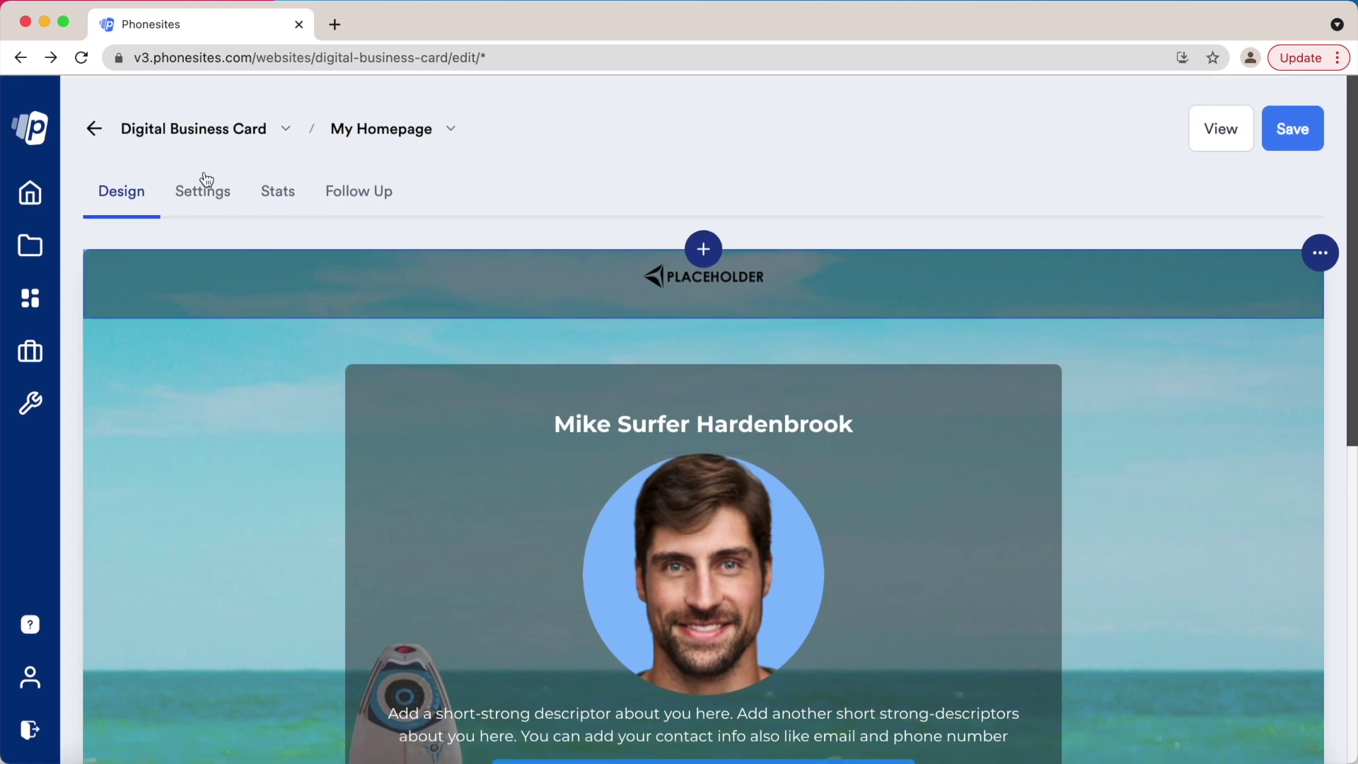
{"action": "left_click", "coordinate": [204, 195]}
Scroll through the saved My Homepage page to review it
{"action": "scroll", "coordinate": [490, 340], "scroll_direction": "down", "scroll_amount": 2}
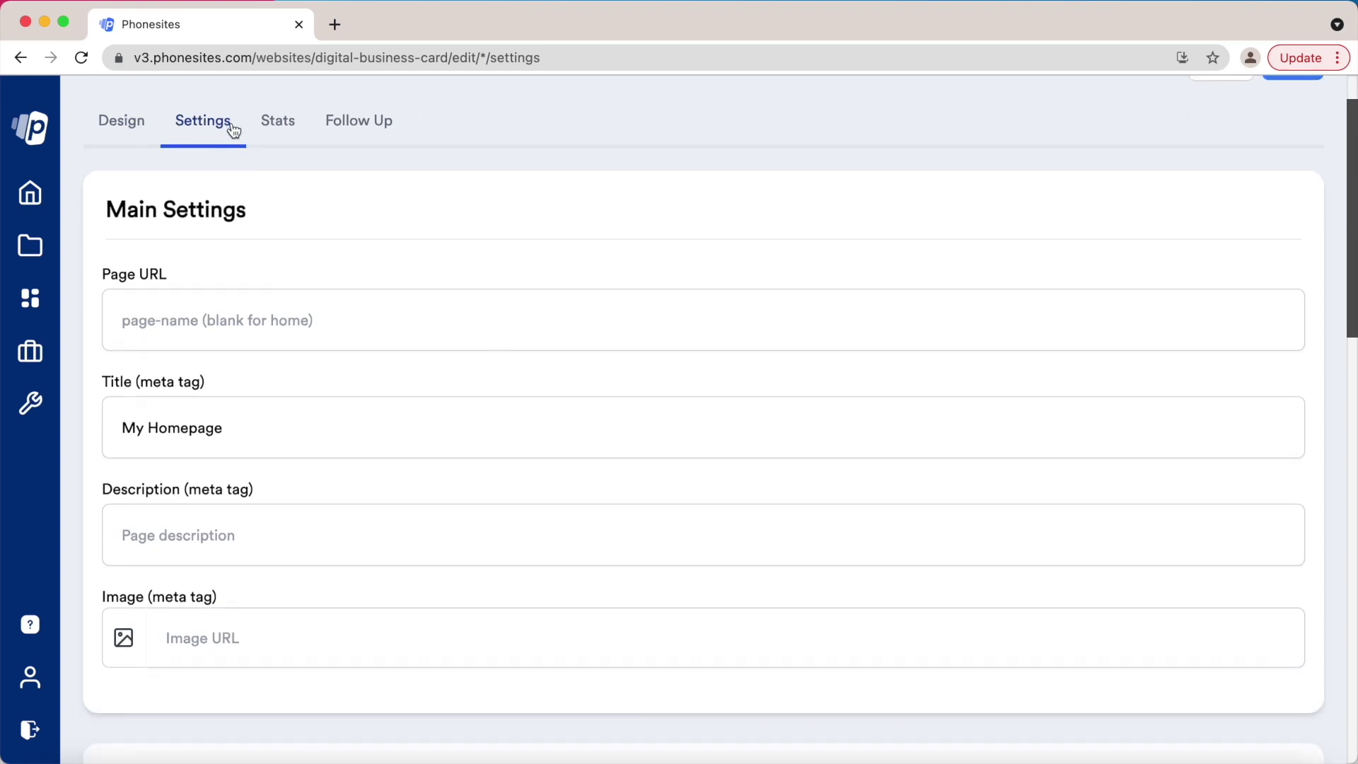
{"action": "scroll", "coordinate": [246, 309], "scroll_direction": "down", "scroll_amount": 4}
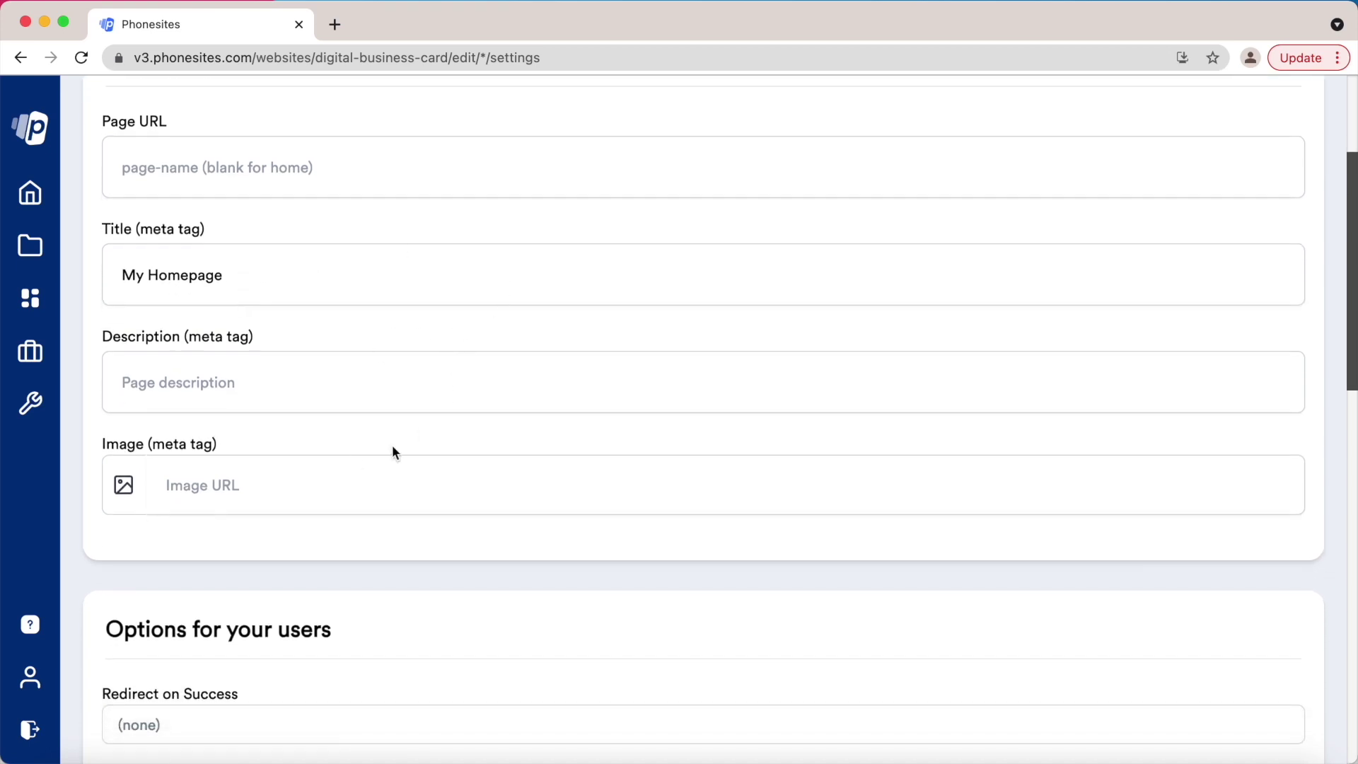
{"action": "scroll", "coordinate": [393, 449], "scroll_direction": "down", "scroll_amount": 1}
{"action": "scroll", "coordinate": [396, 452], "scroll_direction": "up", "scroll_amount": 2}
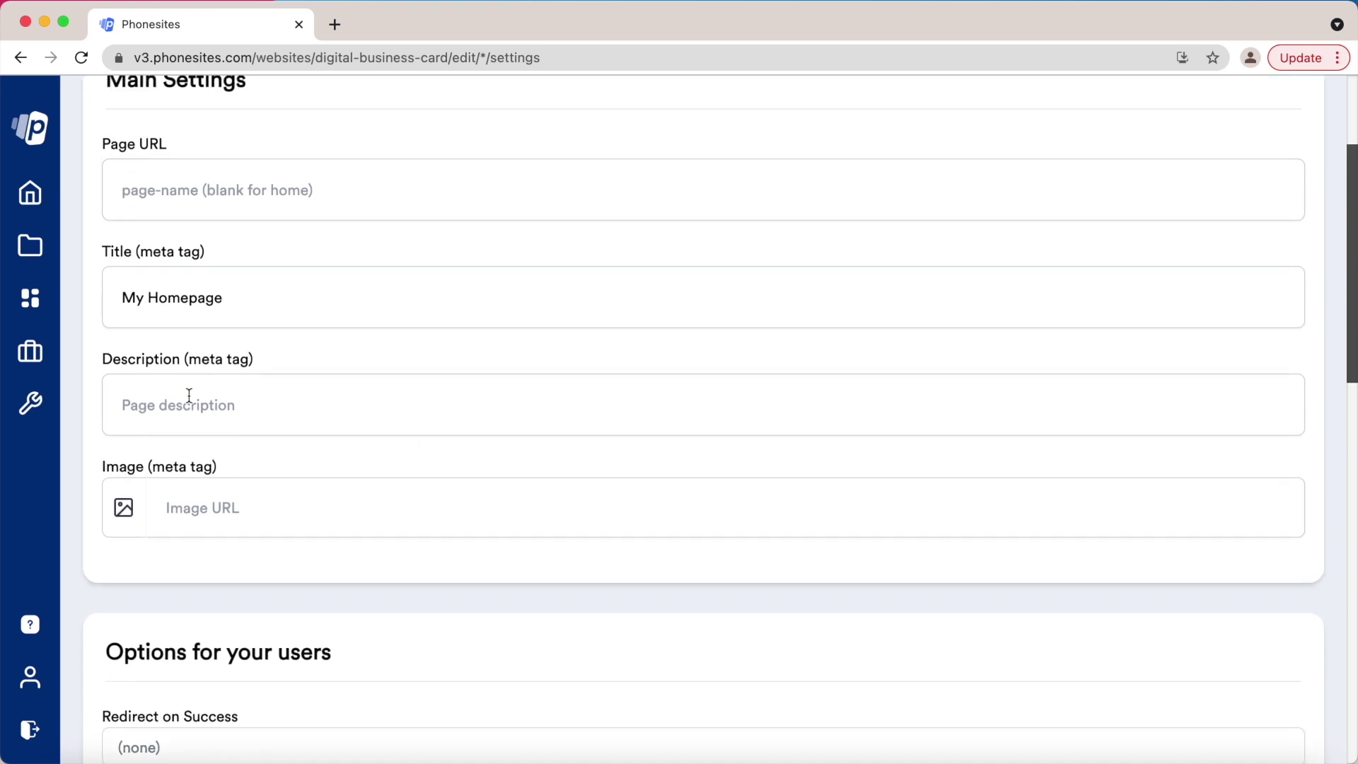
{"action": "scroll", "coordinate": [329, 402], "scroll_direction": "down", "scroll_amount": 3}
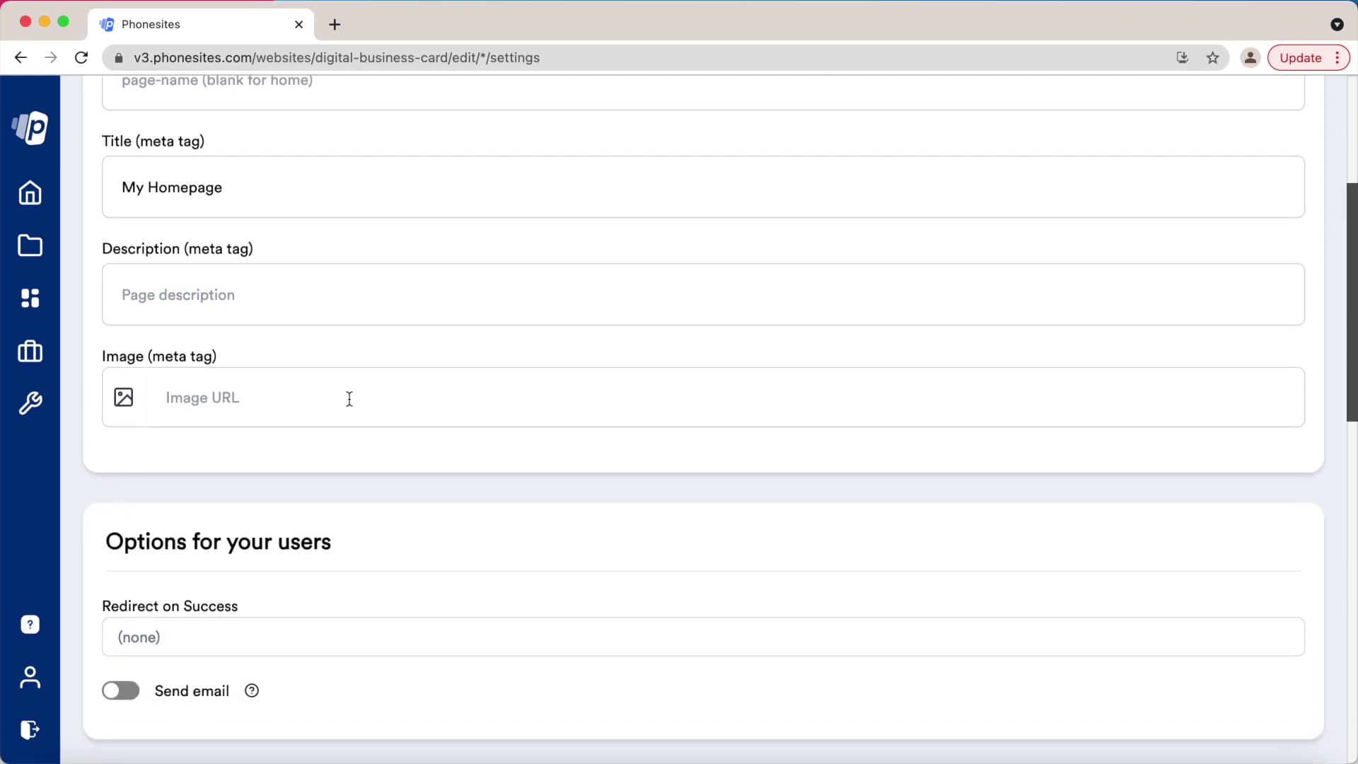
{"action": "scroll", "coordinate": [347, 400], "scroll_direction": "down", "scroll_amount": 6}
{"action": "scroll", "coordinate": [347, 399], "scroll_direction": "down", "scroll_amount": 5}
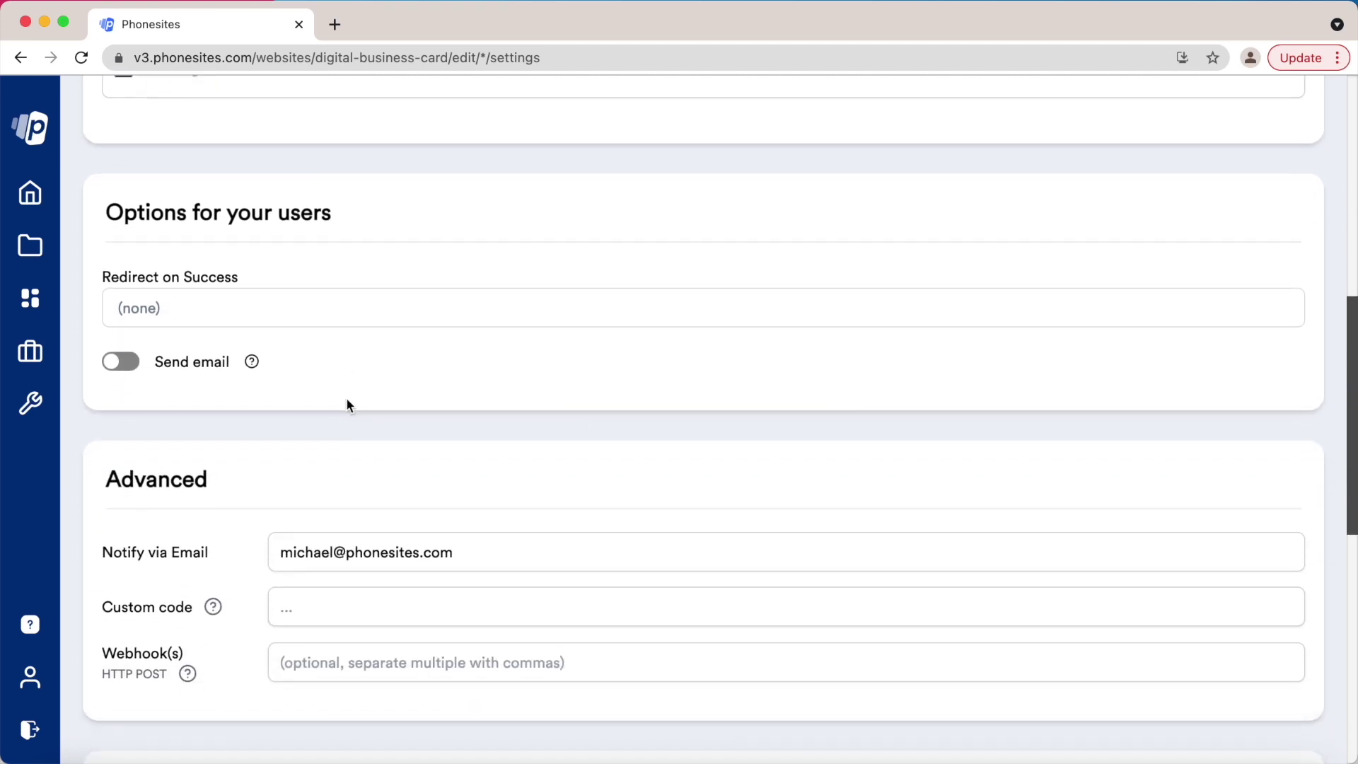
{"action": "scroll", "coordinate": [347, 399], "scroll_direction": "down", "scroll_amount": 7}
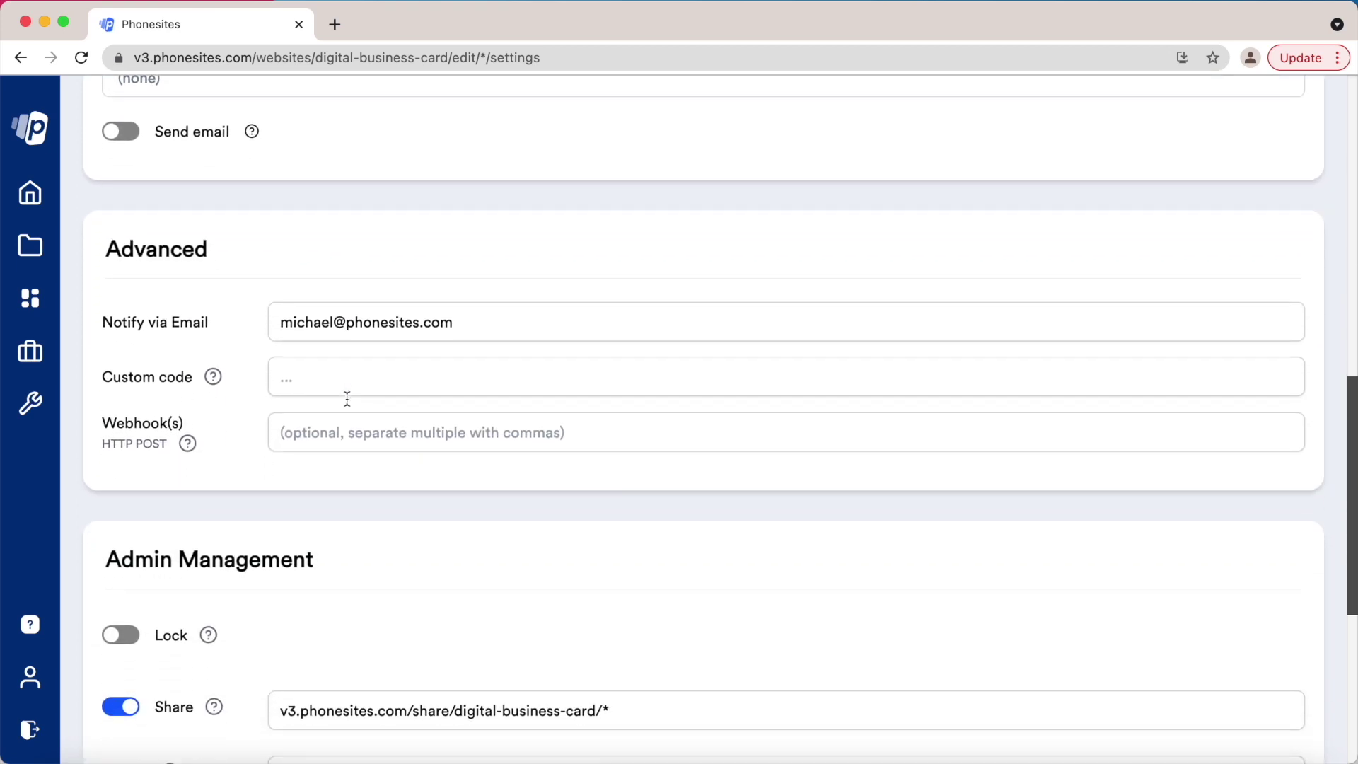
{"action": "scroll", "coordinate": [348, 403], "scroll_direction": "down", "scroll_amount": 5}
{"action": "scroll", "coordinate": [349, 403], "scroll_direction": "up", "scroll_amount": 16}
{"action": "scroll", "coordinate": [346, 397], "scroll_direction": "up", "scroll_amount": 12}
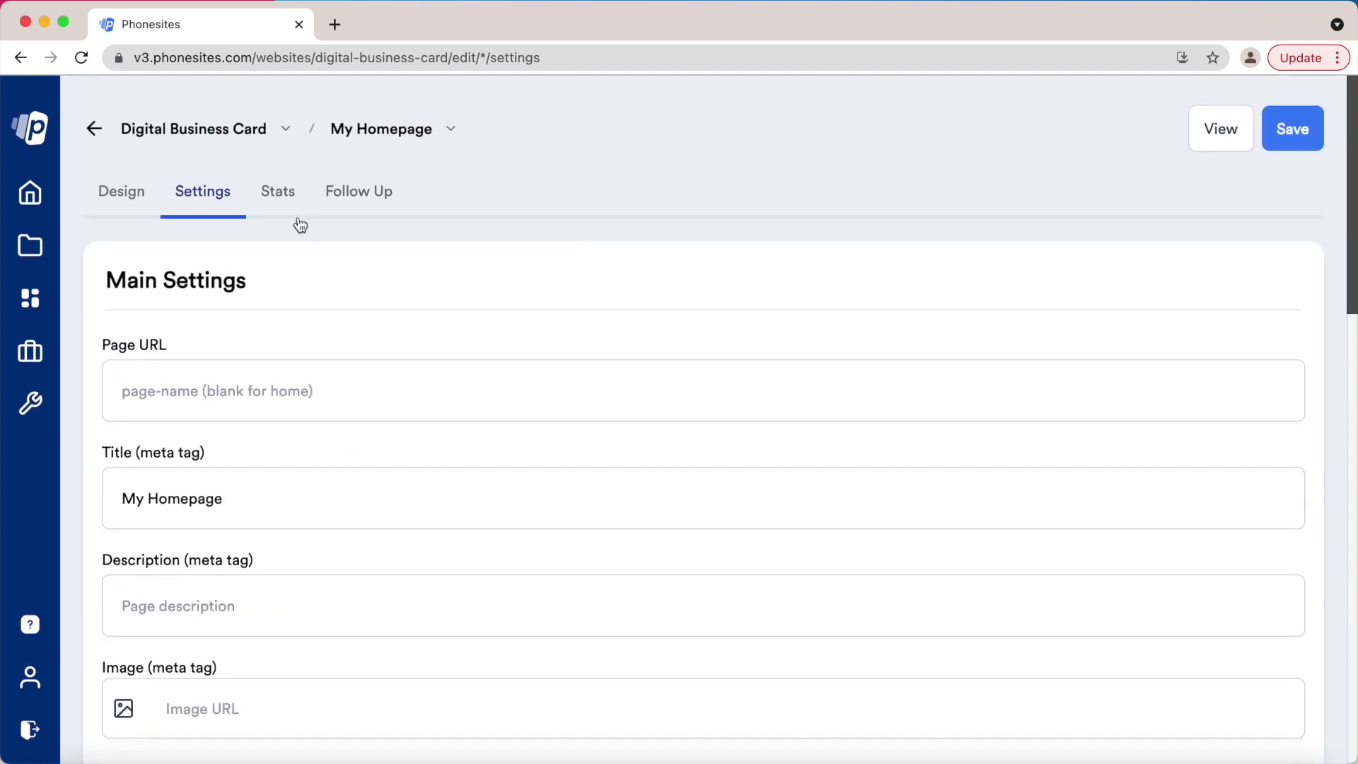
Check the Stats chart showing 14 views, then view the empty Follow Up tab
{"action": "left_click", "coordinate": [285, 201]}
{"action": "mouse_move", "coordinate": [339, 424]}
{"action": "scroll", "coordinate": [340, 424], "scroll_direction": "down", "scroll_amount": 1}
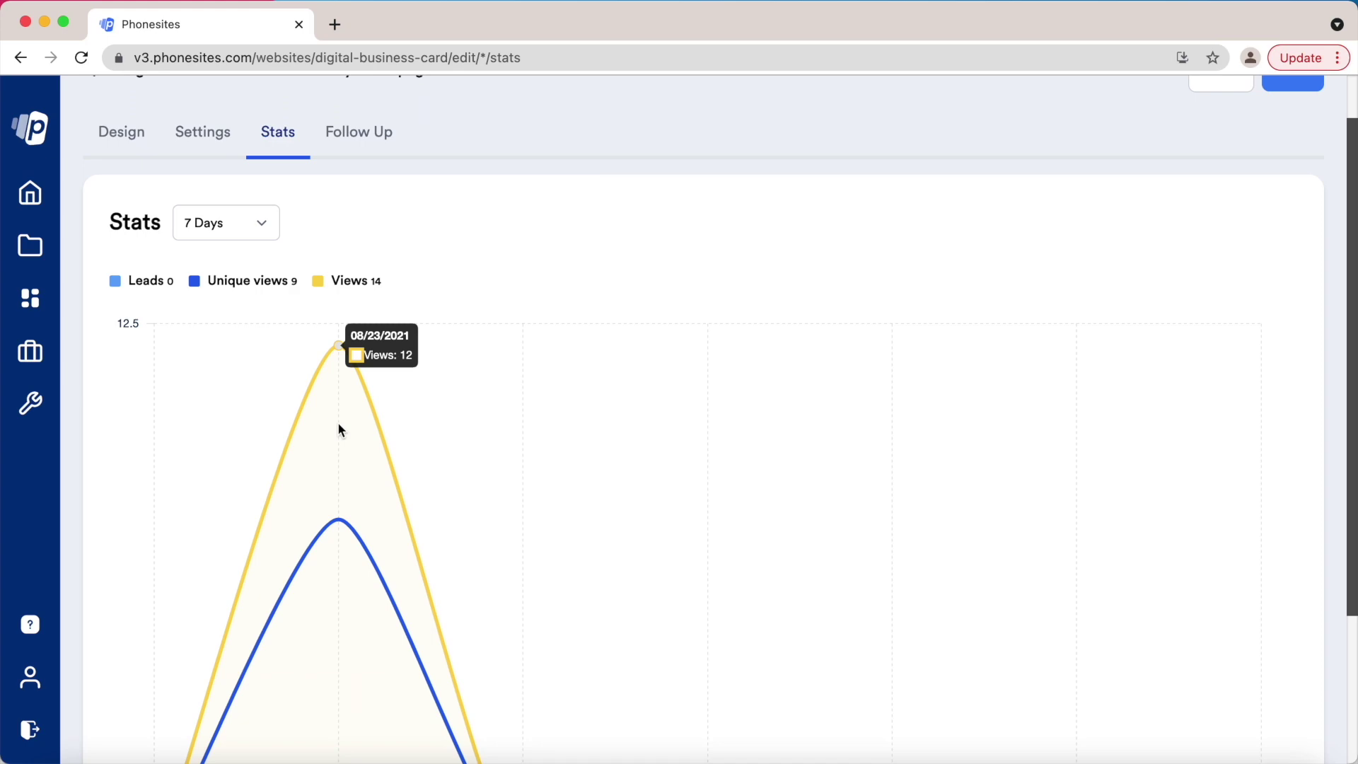
{"action": "scroll", "coordinate": [340, 424], "scroll_direction": "up", "scroll_amount": 1}
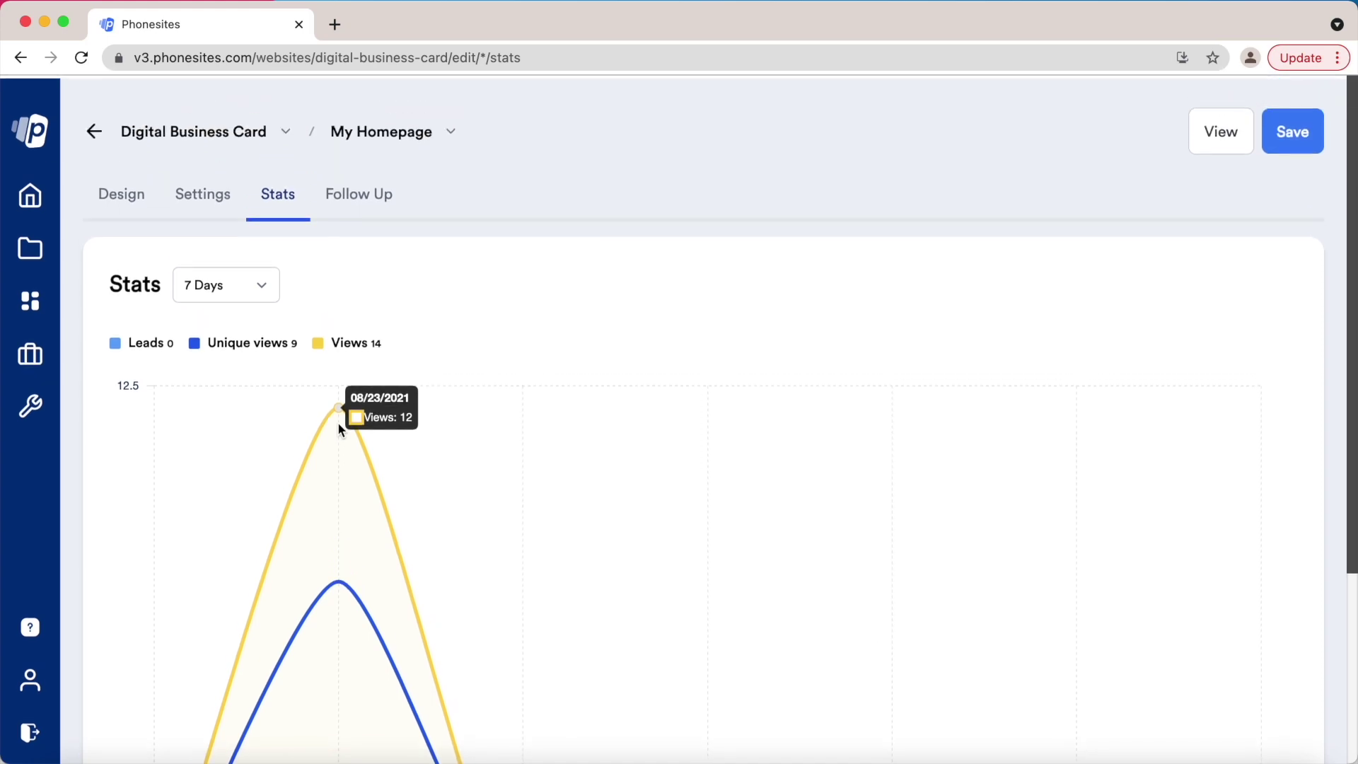
{"action": "left_click", "coordinate": [368, 205]}
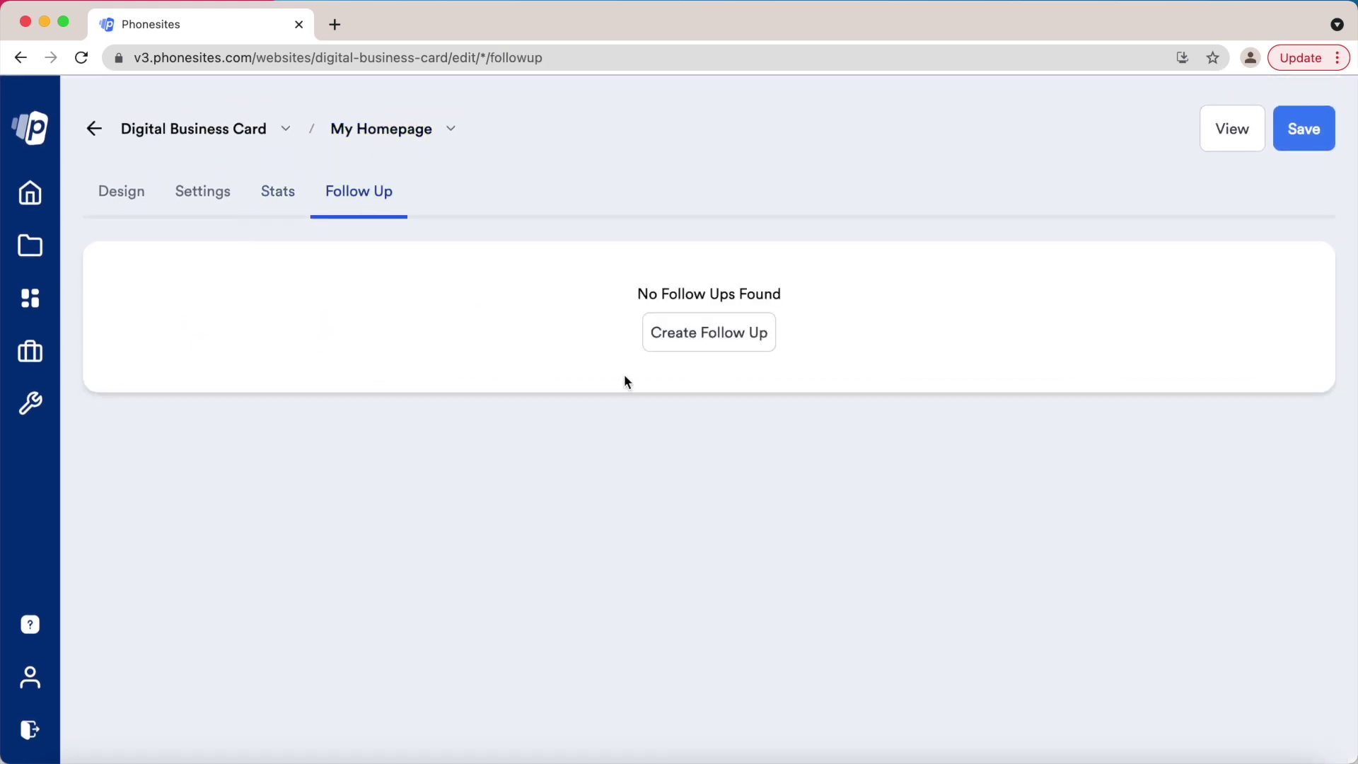
Create an email follow-up with a delay of 3, subject Thanks! and a thank-you message
{"action": "left_click", "coordinate": [715, 341]}
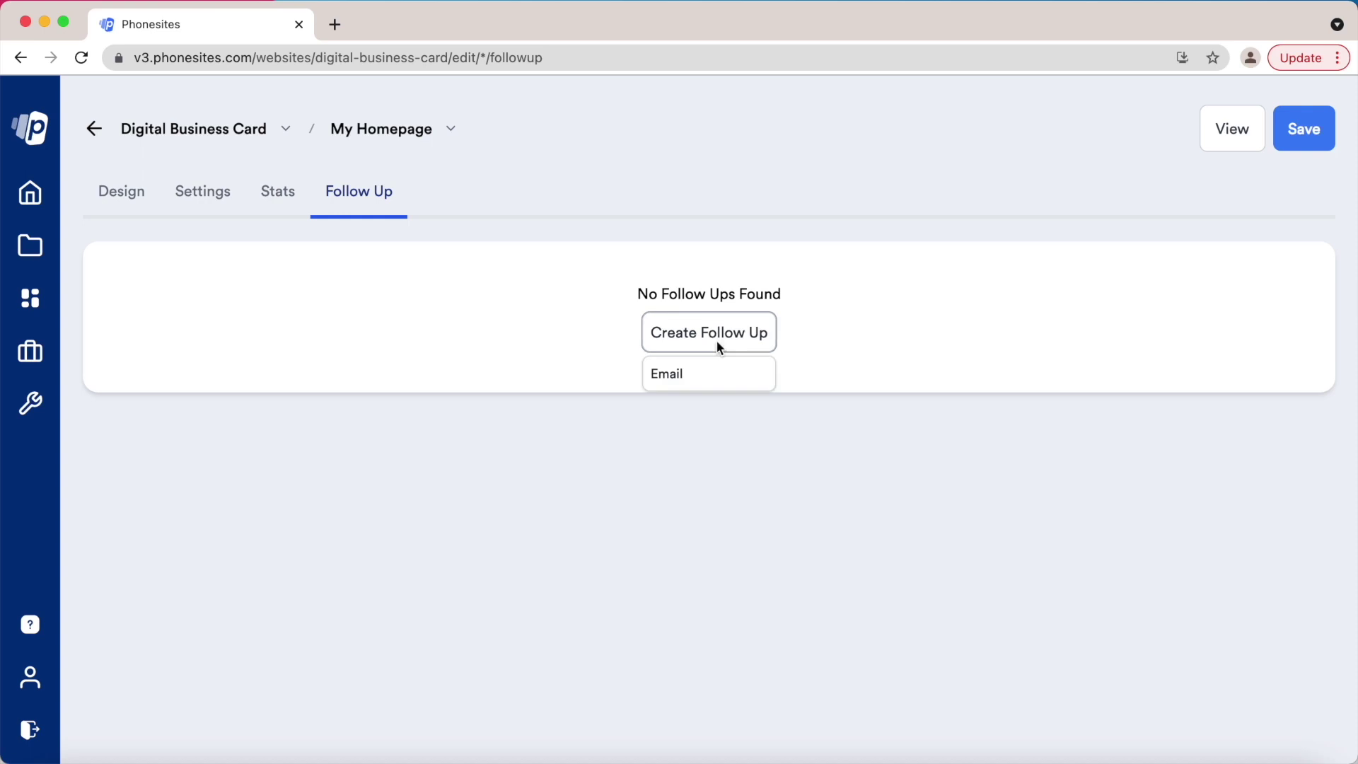
{"action": "left_click", "coordinate": [712, 385]}
{"action": "left_click", "coordinate": [560, 323]}
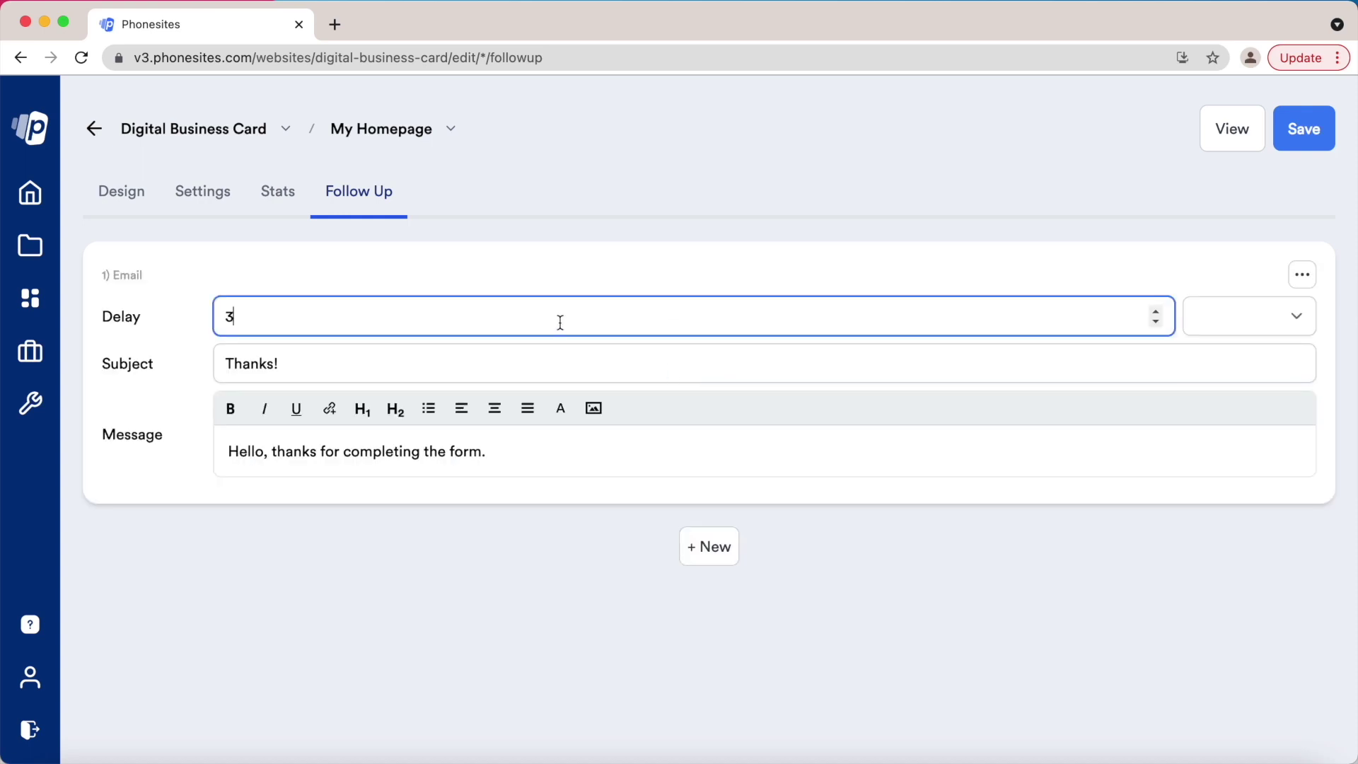
{"action": "left_click", "coordinate": [1274, 317]}
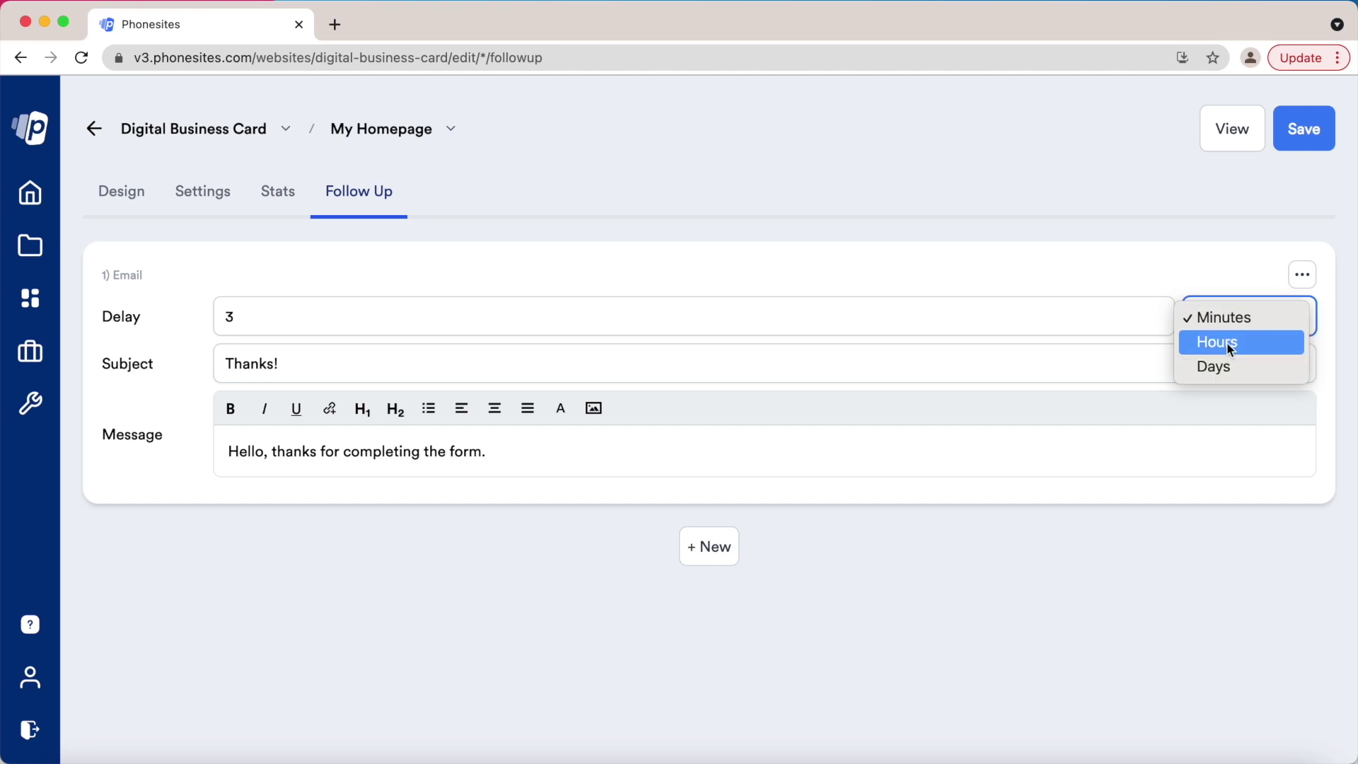
{"action": "left_click", "coordinate": [875, 481]}
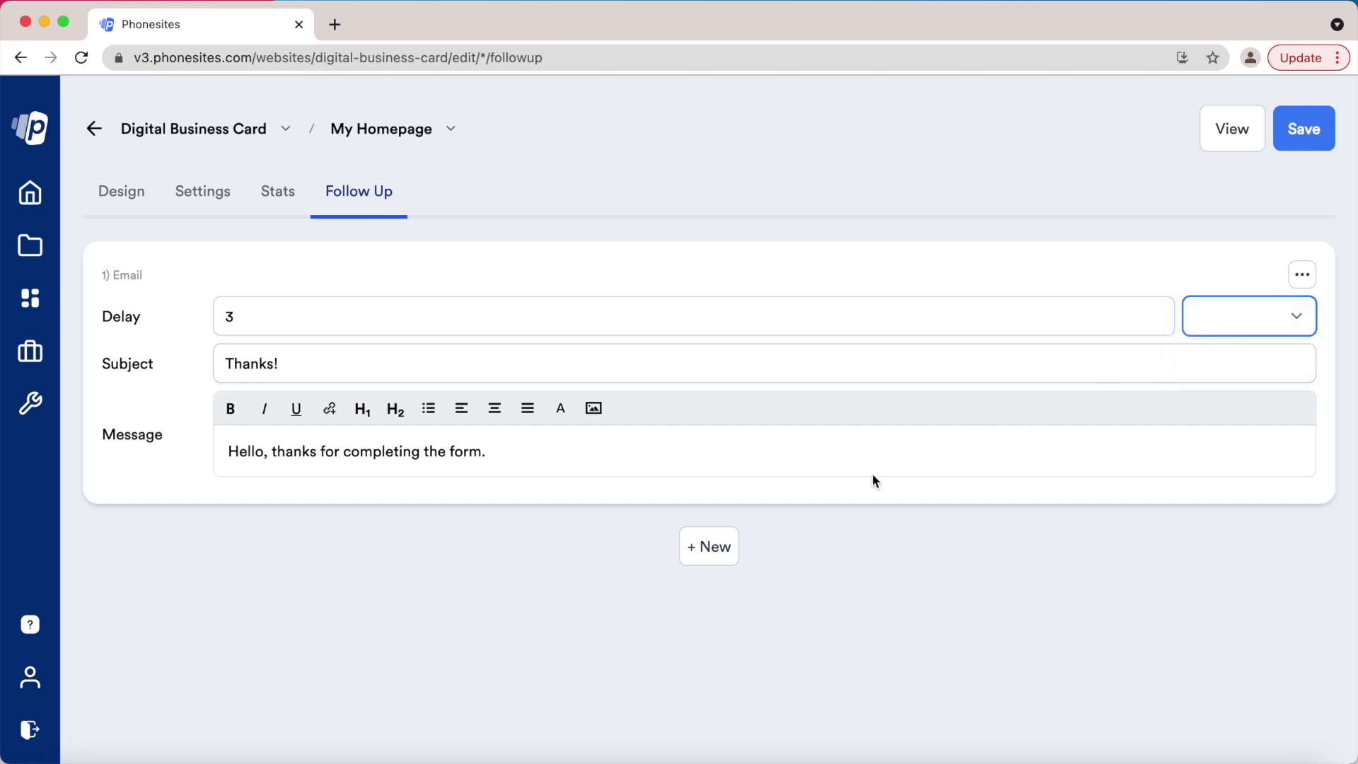
{"action": "left_click", "coordinate": [819, 461]}
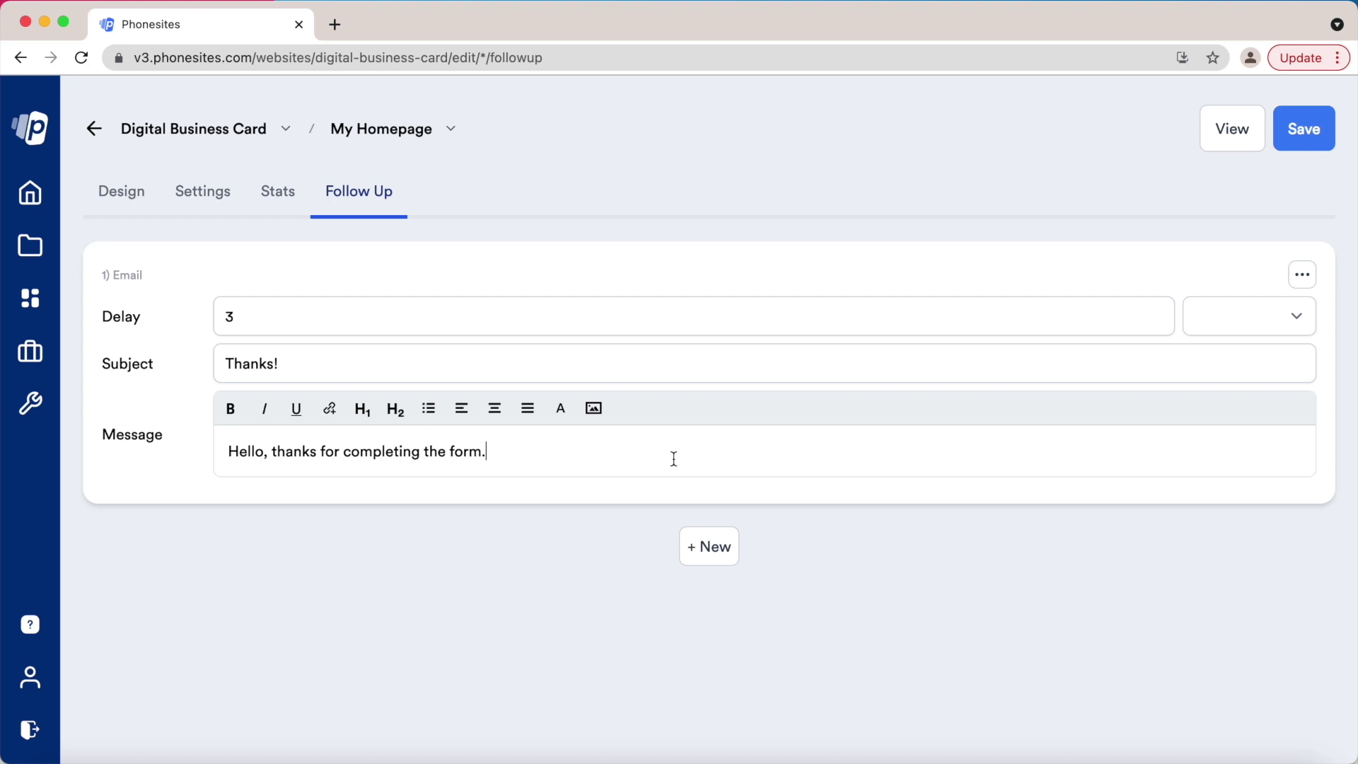
Add a second Thanks! email follow-up, save both, and return to the Pages list
{"action": "left_click", "coordinate": [691, 545]}
{"action": "left_click", "coordinate": [690, 586]}
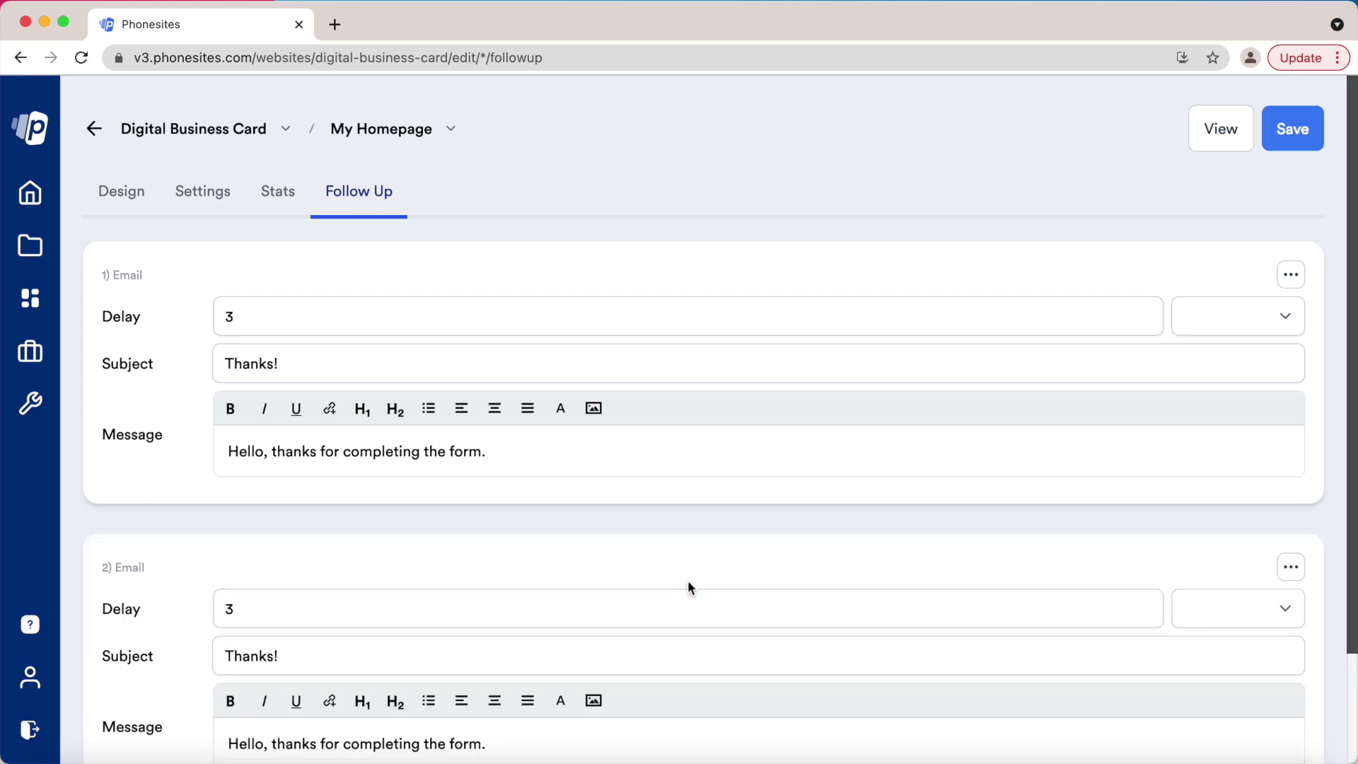
{"action": "scroll", "coordinate": [691, 588], "scroll_direction": "down", "scroll_amount": 1}
{"action": "scroll", "coordinate": [688, 585], "scroll_direction": "down", "scroll_amount": 1}
{"action": "scroll", "coordinate": [693, 686], "scroll_direction": "up", "scroll_amount": 3}
{"action": "left_click", "coordinate": [1265, 143]}
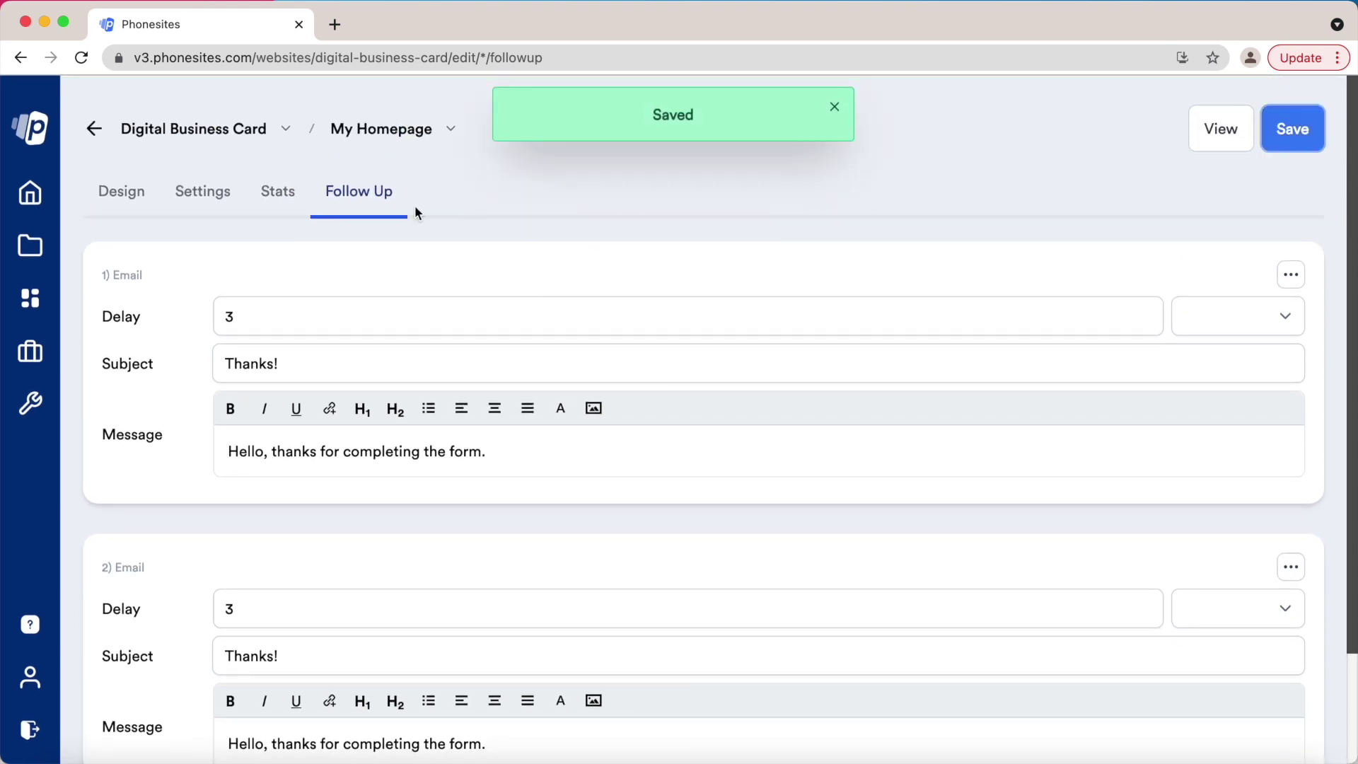
{"action": "left_click", "coordinate": [98, 132]}
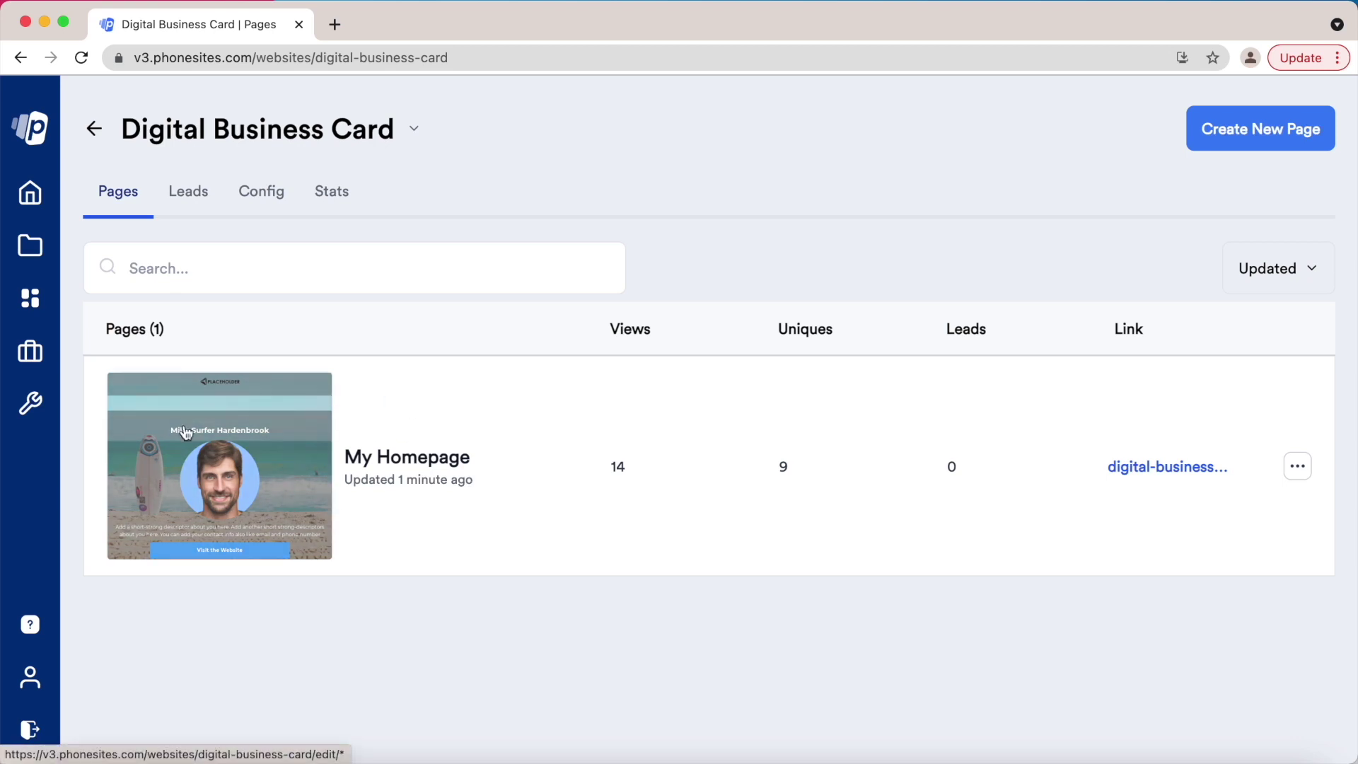
Open the My Homepage thumbnail to edit the beach business card design
{"action": "left_click", "coordinate": [229, 430]}
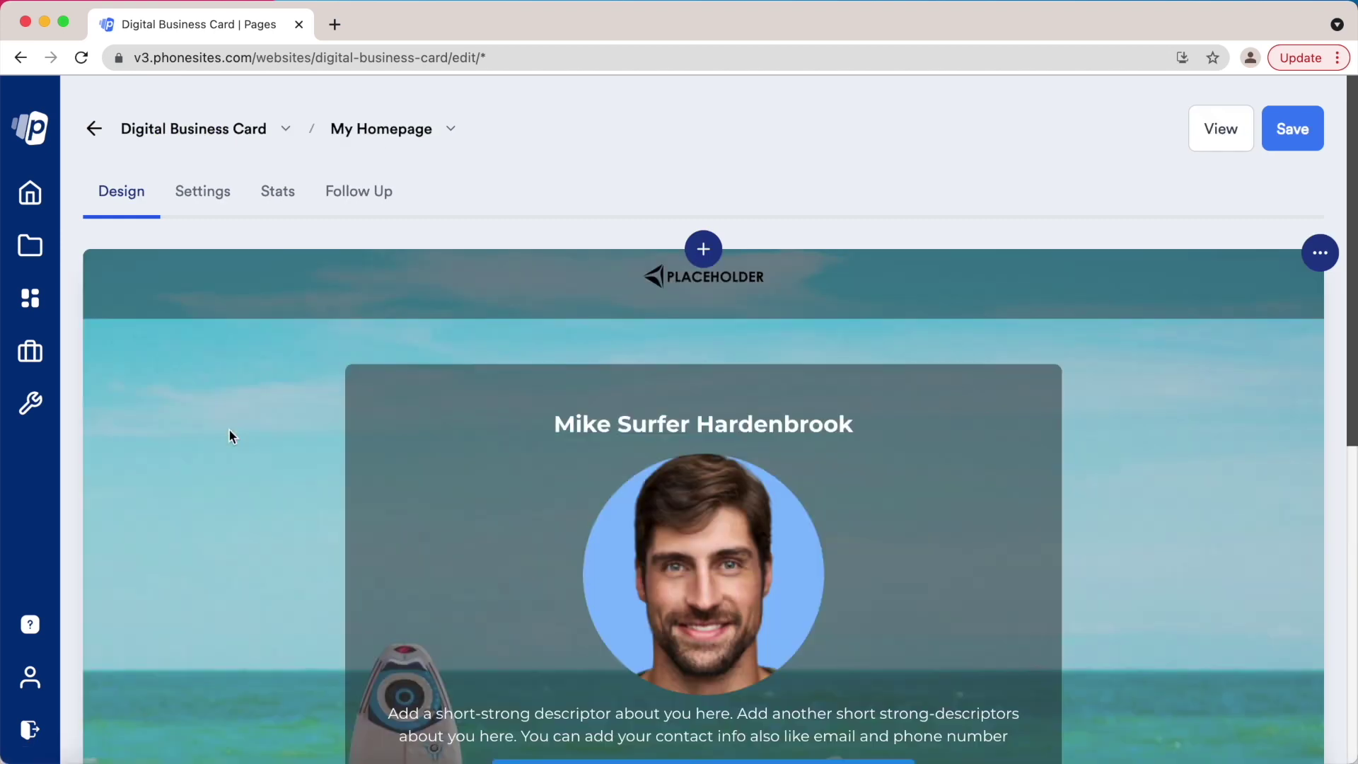
Scroll through the business card, then open the circular portrait's Image settings (Medium, Circle)
{"action": "scroll", "coordinate": [1172, 354], "scroll_direction": "down", "scroll_amount": 2}
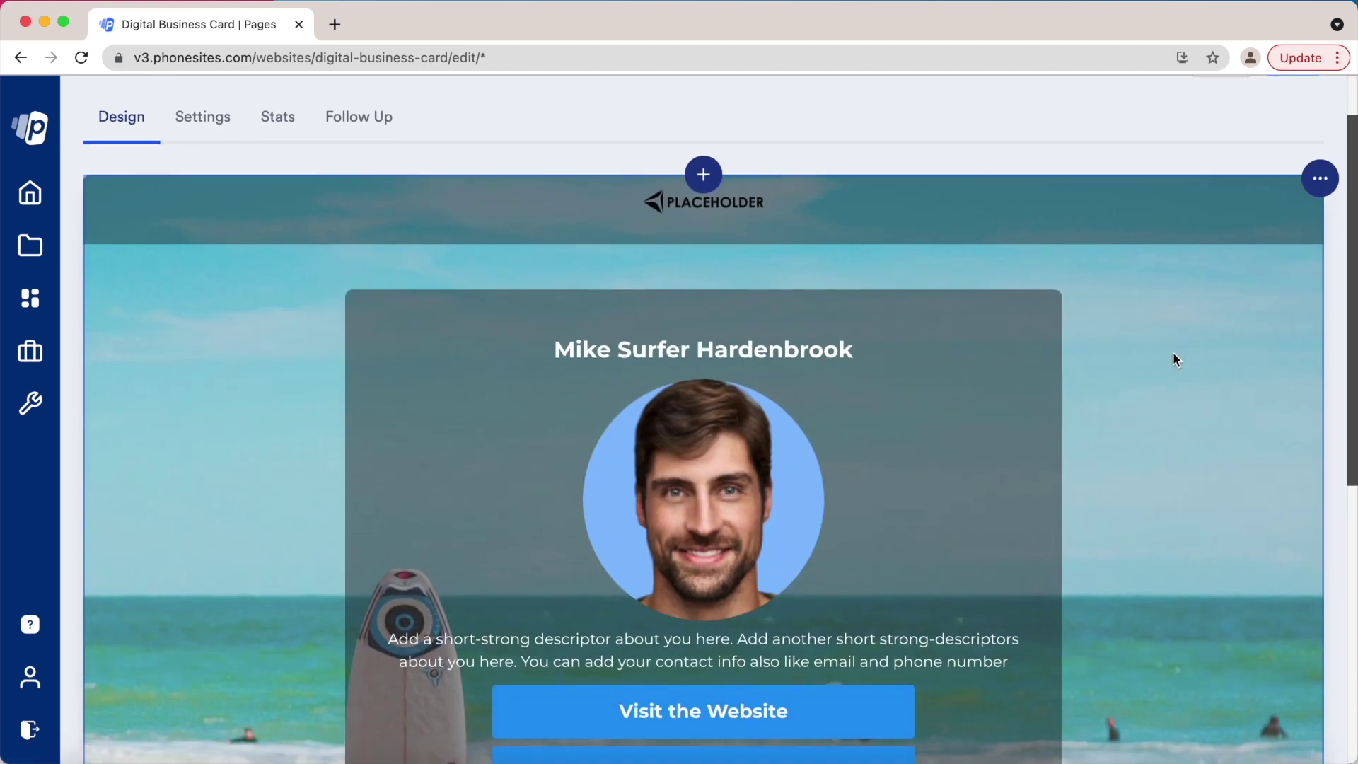
{"action": "scroll", "coordinate": [1194, 448], "scroll_direction": "down", "scroll_amount": 1}
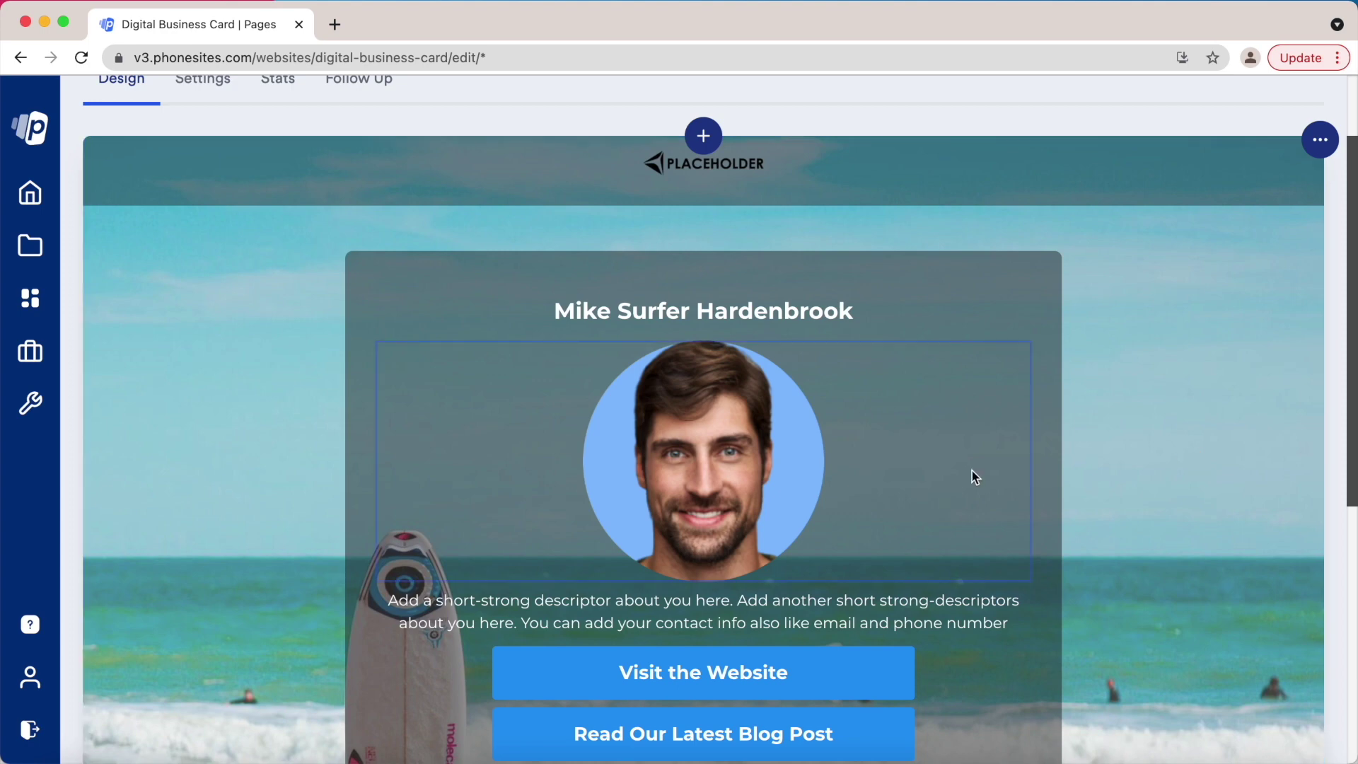
{"action": "scroll", "coordinate": [846, 483], "scroll_direction": "down", "scroll_amount": 1}
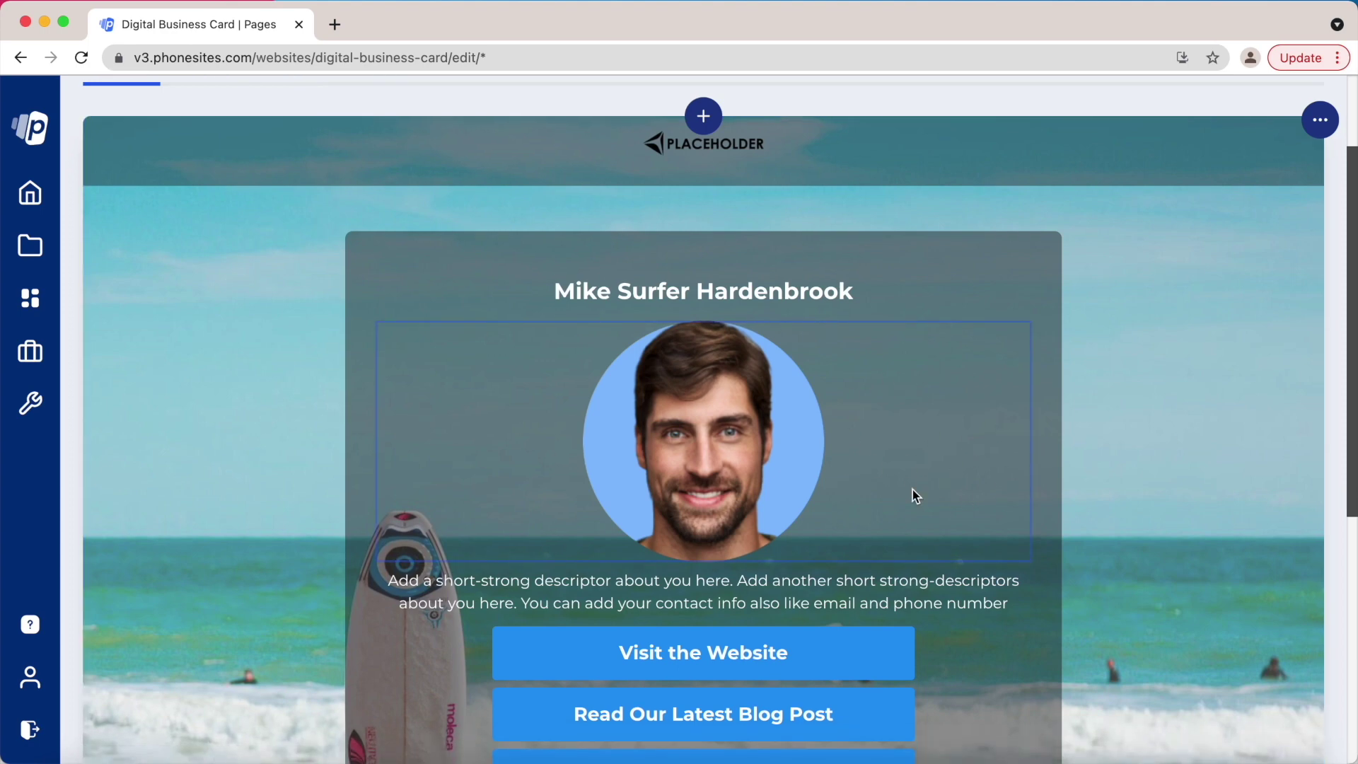
{"action": "scroll", "coordinate": [943, 580], "scroll_direction": "down", "scroll_amount": 2}
{"action": "scroll", "coordinate": [945, 581], "scroll_direction": "down", "scroll_amount": 2}
{"action": "scroll", "coordinate": [944, 579], "scroll_direction": "up", "scroll_amount": 3}
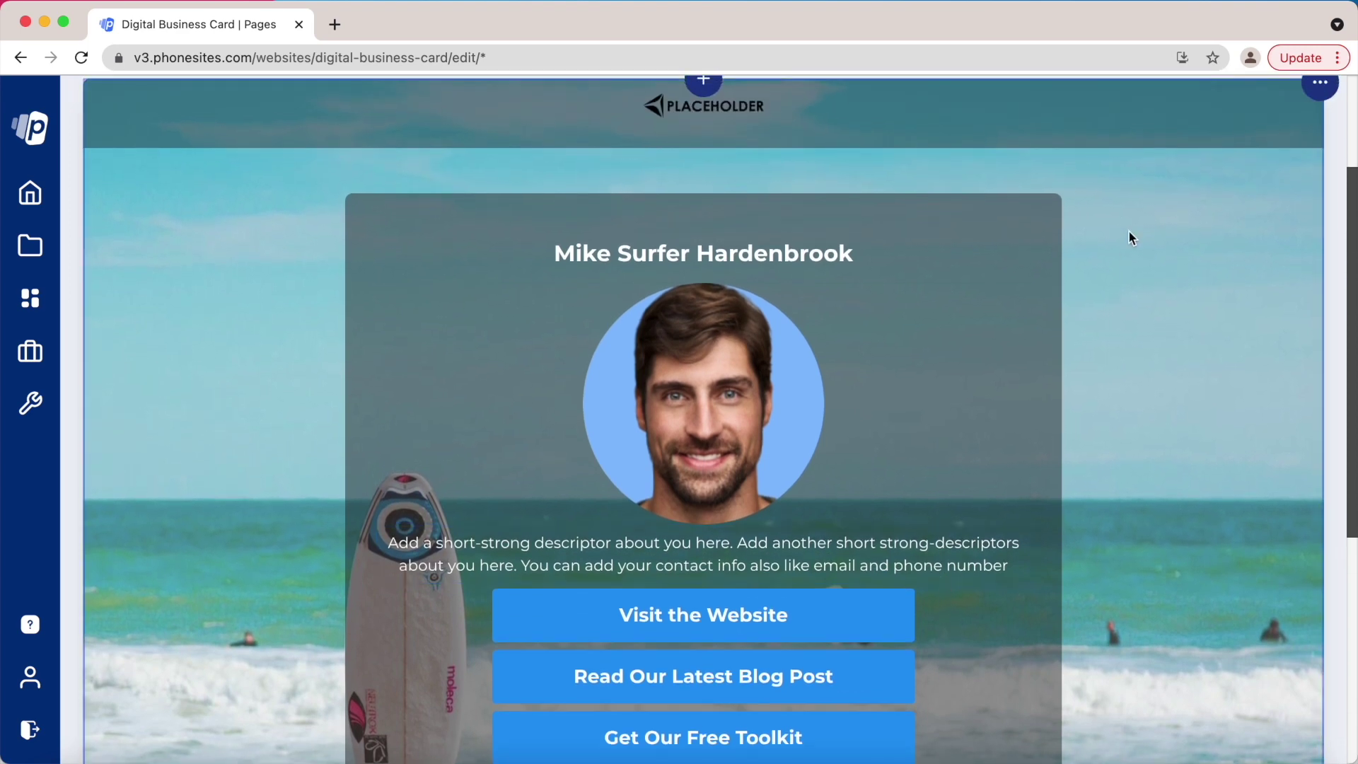
{"action": "scroll", "coordinate": [1089, 384], "scroll_direction": "down", "scroll_amount": 1}
{"action": "scroll", "coordinate": [1089, 384], "scroll_direction": "up", "scroll_amount": 1}
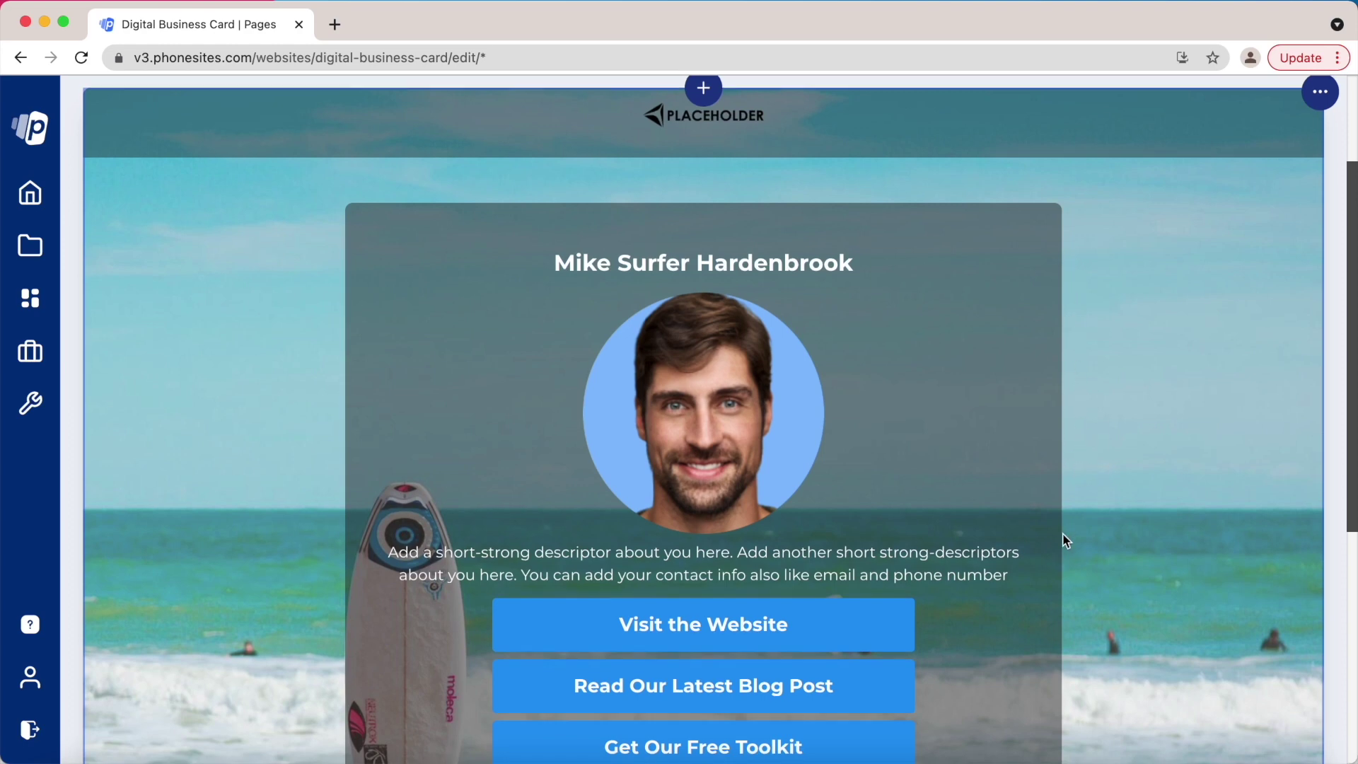
{"action": "scroll", "coordinate": [1064, 540], "scroll_direction": "down", "scroll_amount": 2}
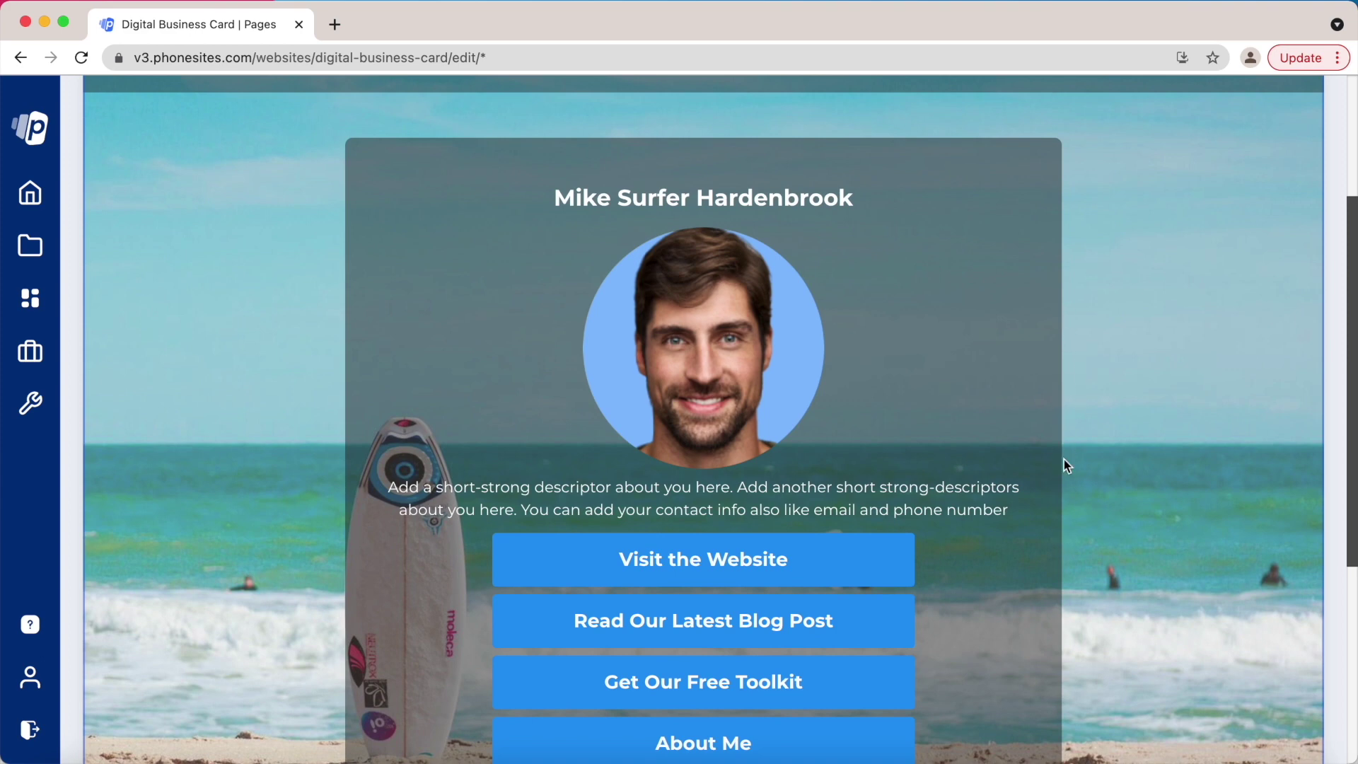
{"action": "scroll", "coordinate": [1065, 554], "scroll_direction": "down", "scroll_amount": 3}
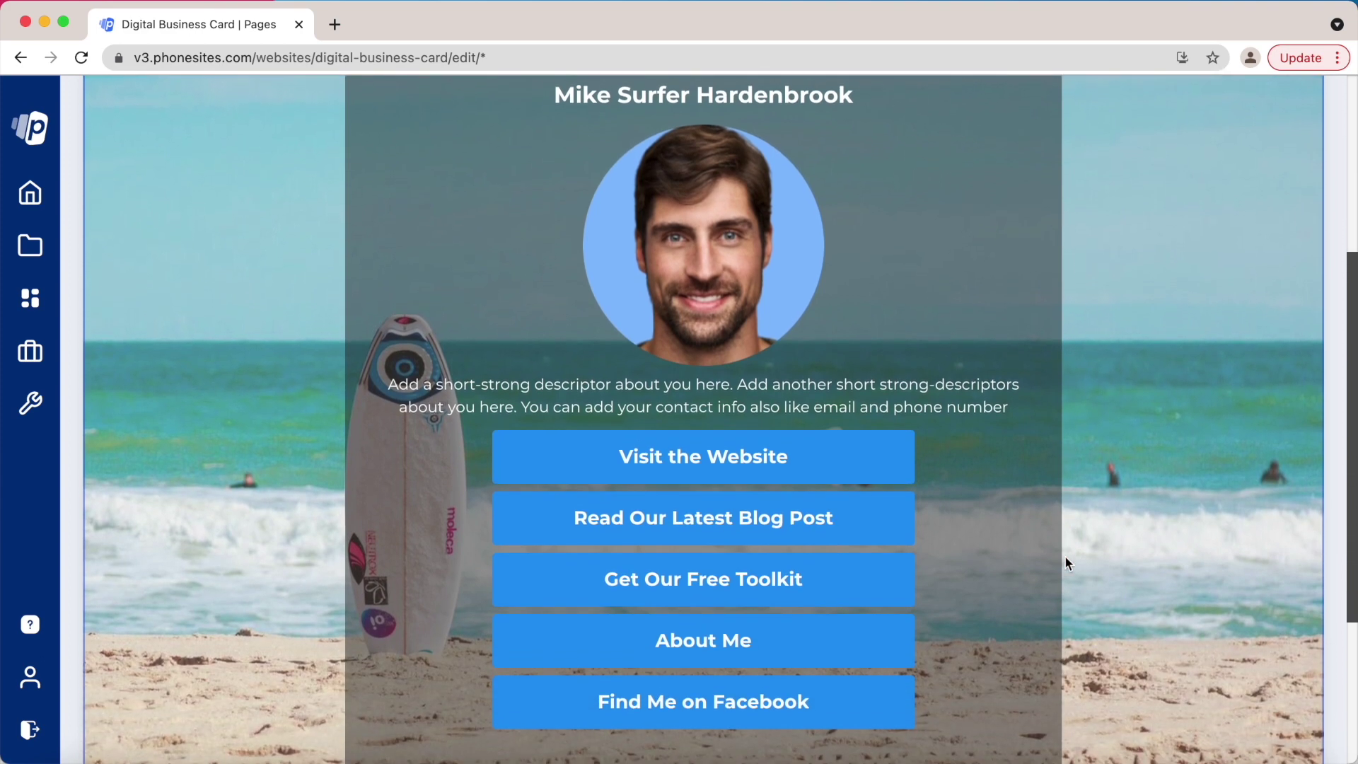
{"action": "scroll", "coordinate": [1067, 562], "scroll_direction": "up", "scroll_amount": 5}
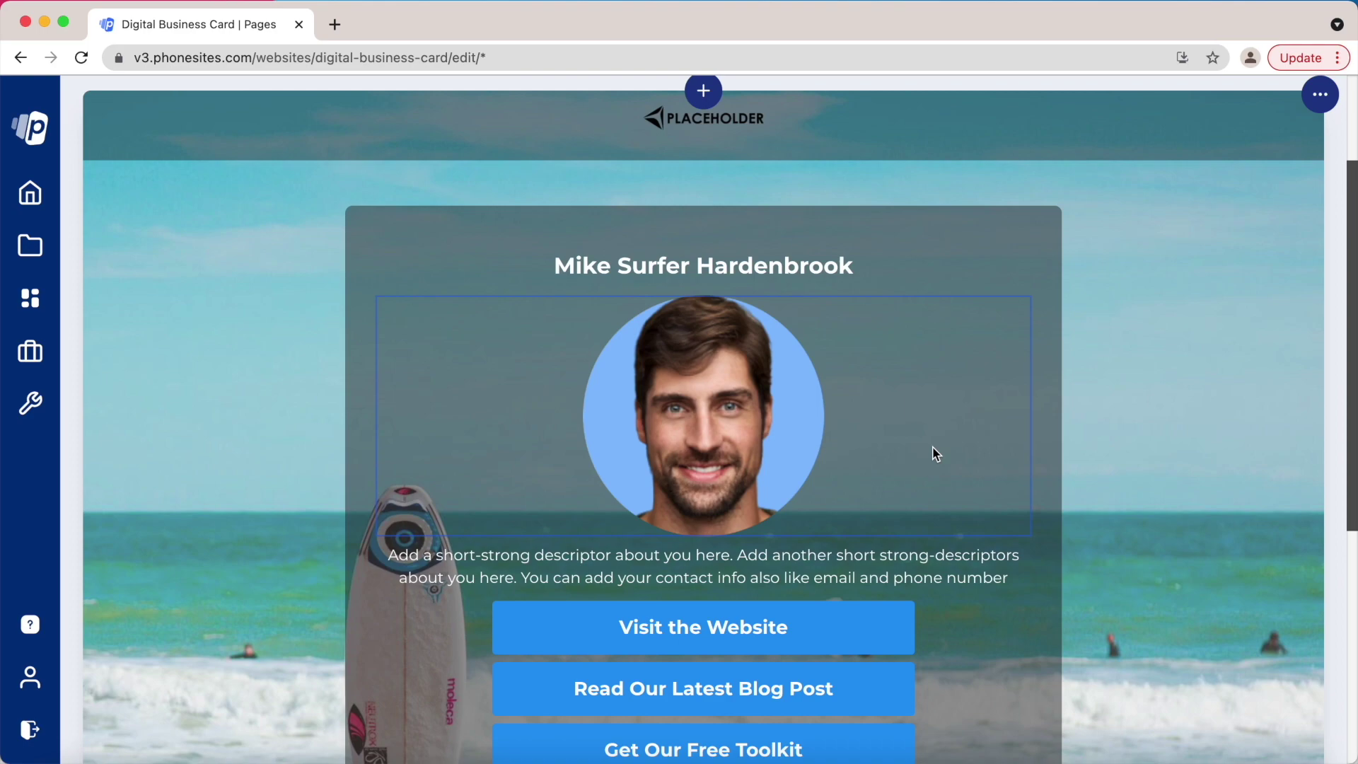
{"action": "left_click", "coordinate": [881, 469]}
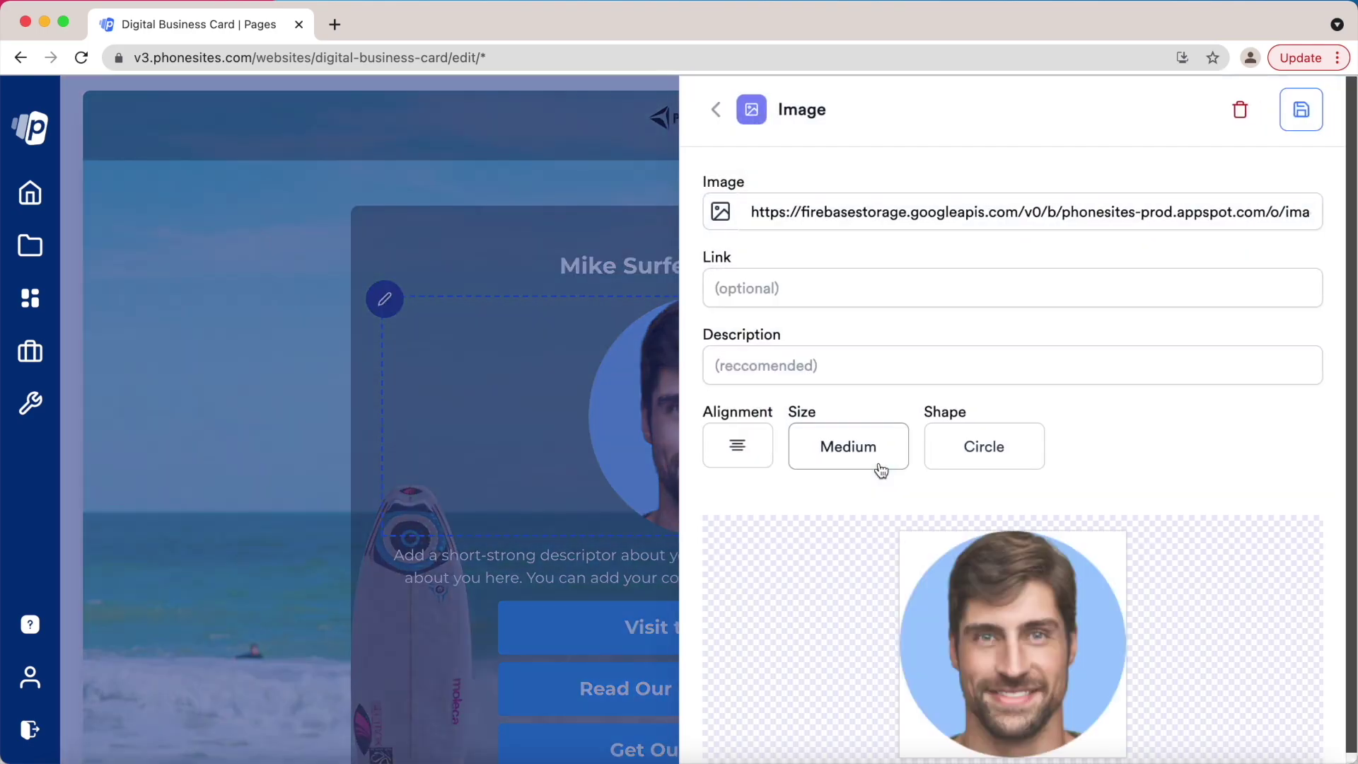
Close the portrait's Image settings without changes, leaving the My Homepage design showing
{"action": "left_click", "coordinate": [640, 469]}
{"action": "scroll", "coordinate": [831, 479], "scroll_direction": "down", "scroll_amount": 1}
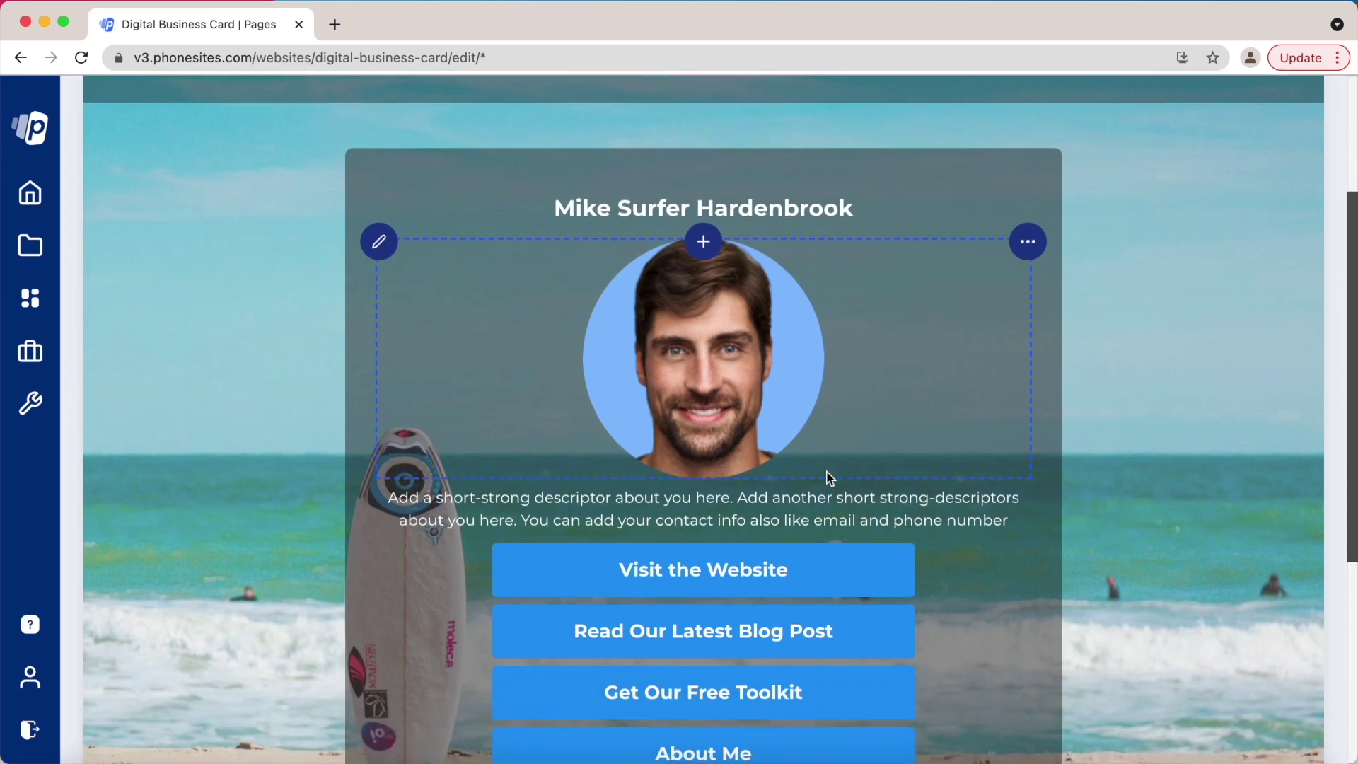
{"action": "scroll", "coordinate": [830, 479], "scroll_direction": "up", "scroll_amount": 1}
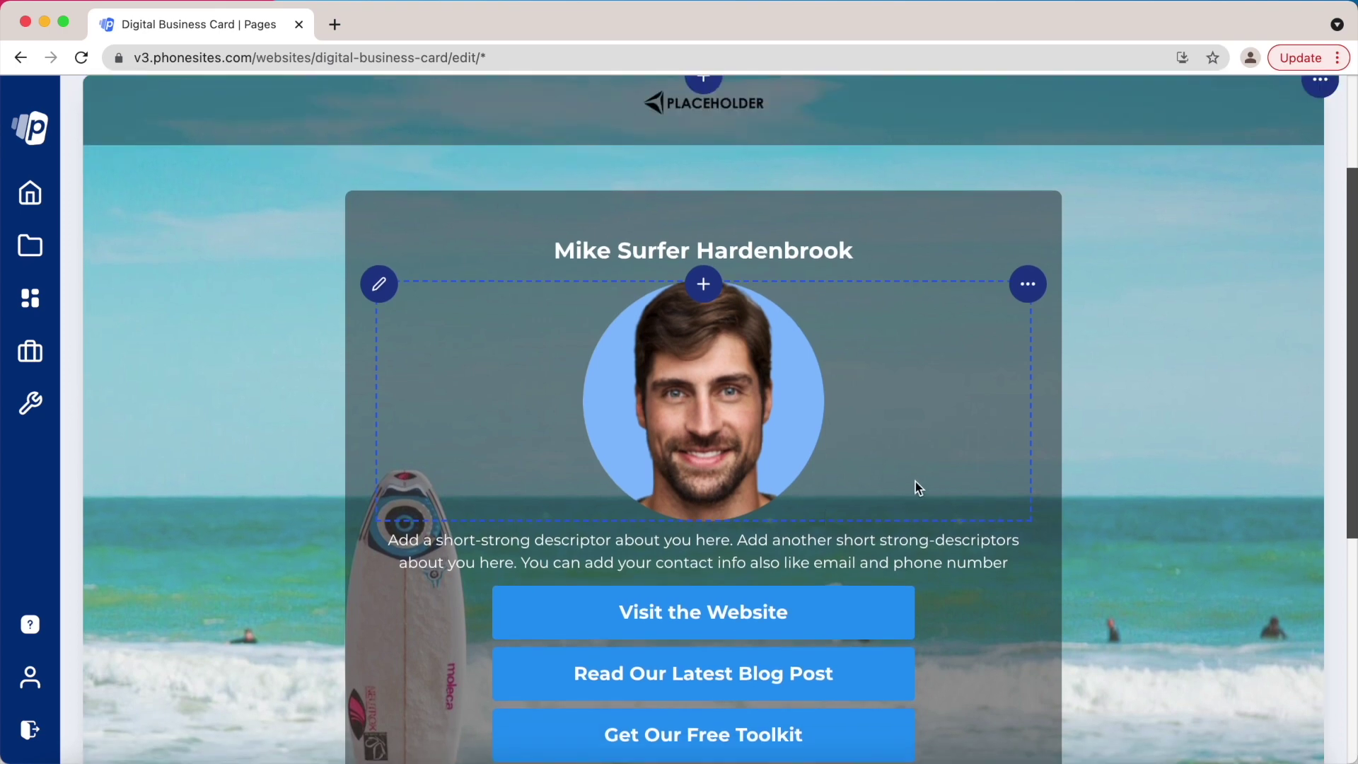
{"action": "left_click", "coordinate": [915, 482]}
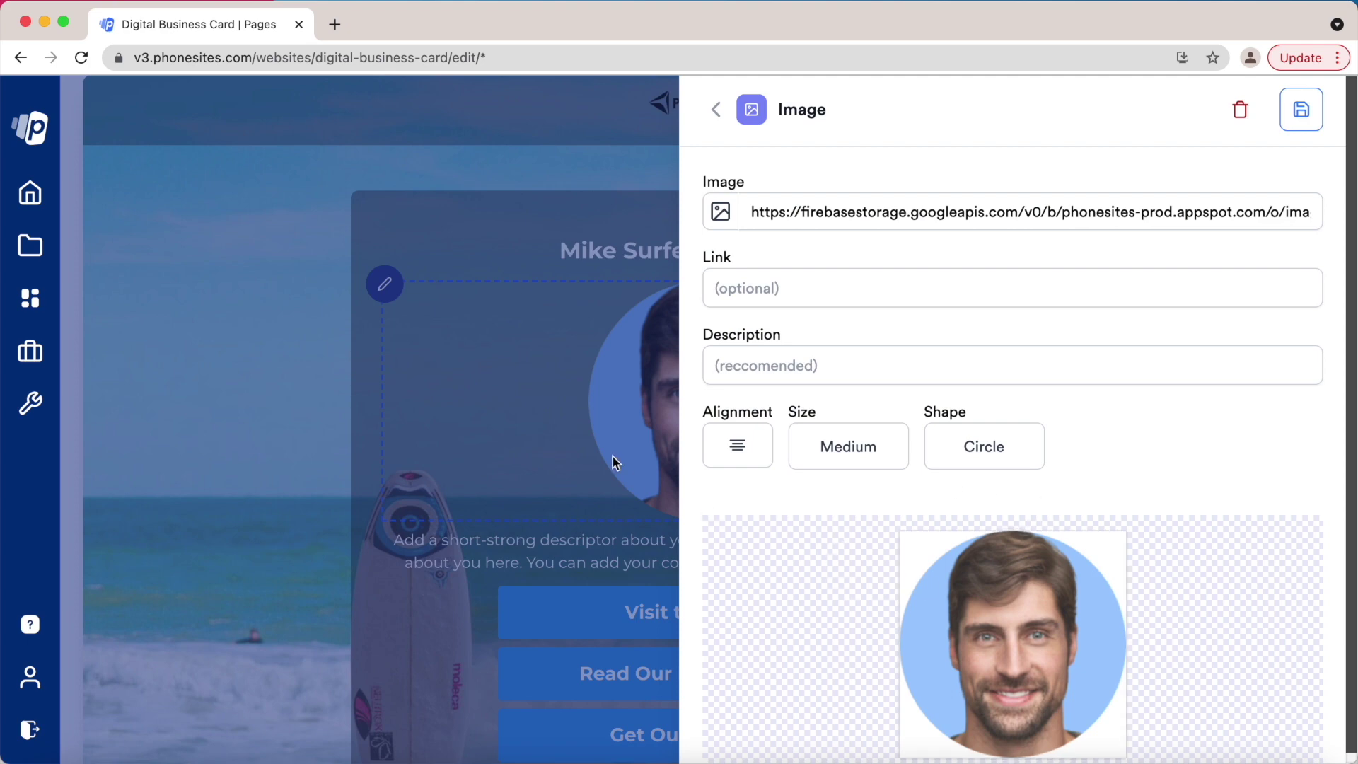
{"action": "left_click", "coordinate": [616, 463]}
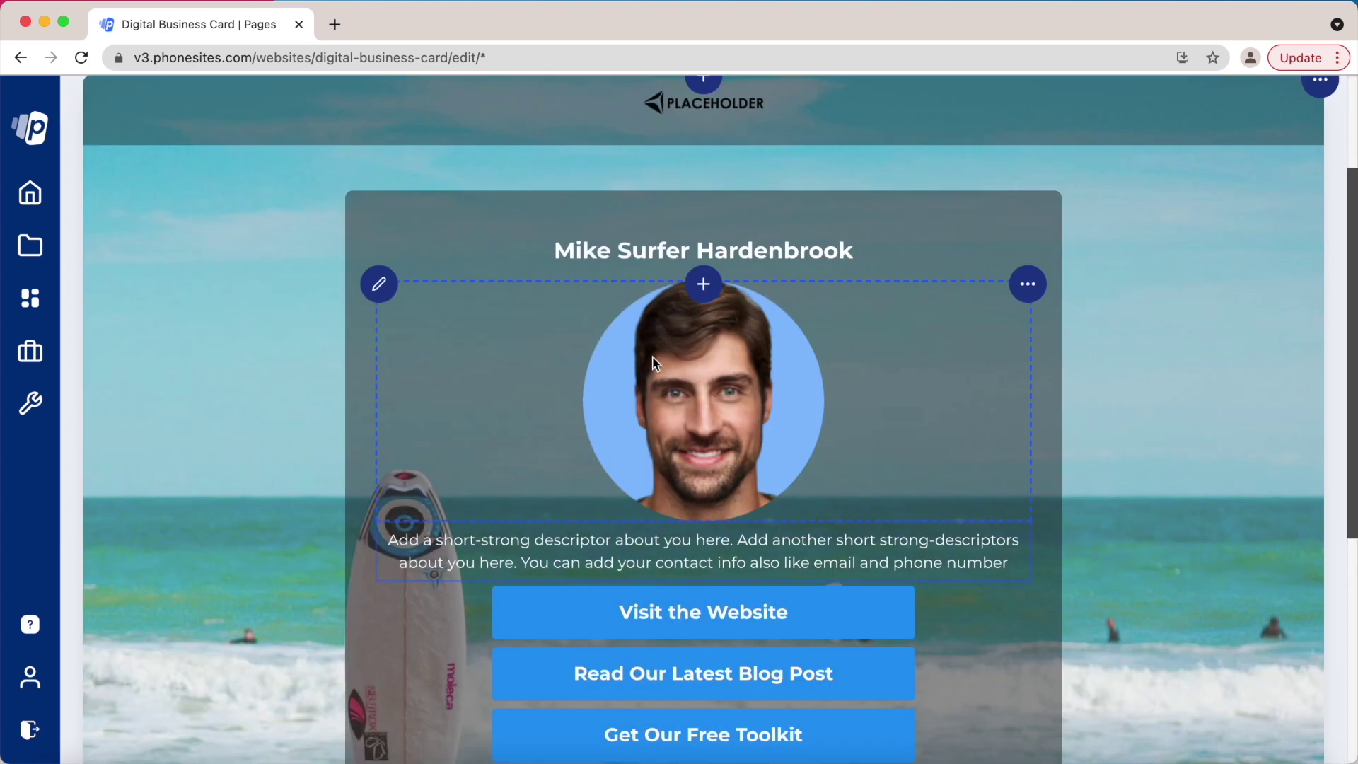
{"action": "scroll", "coordinate": [1039, 406], "scroll_direction": "up", "scroll_amount": 3}
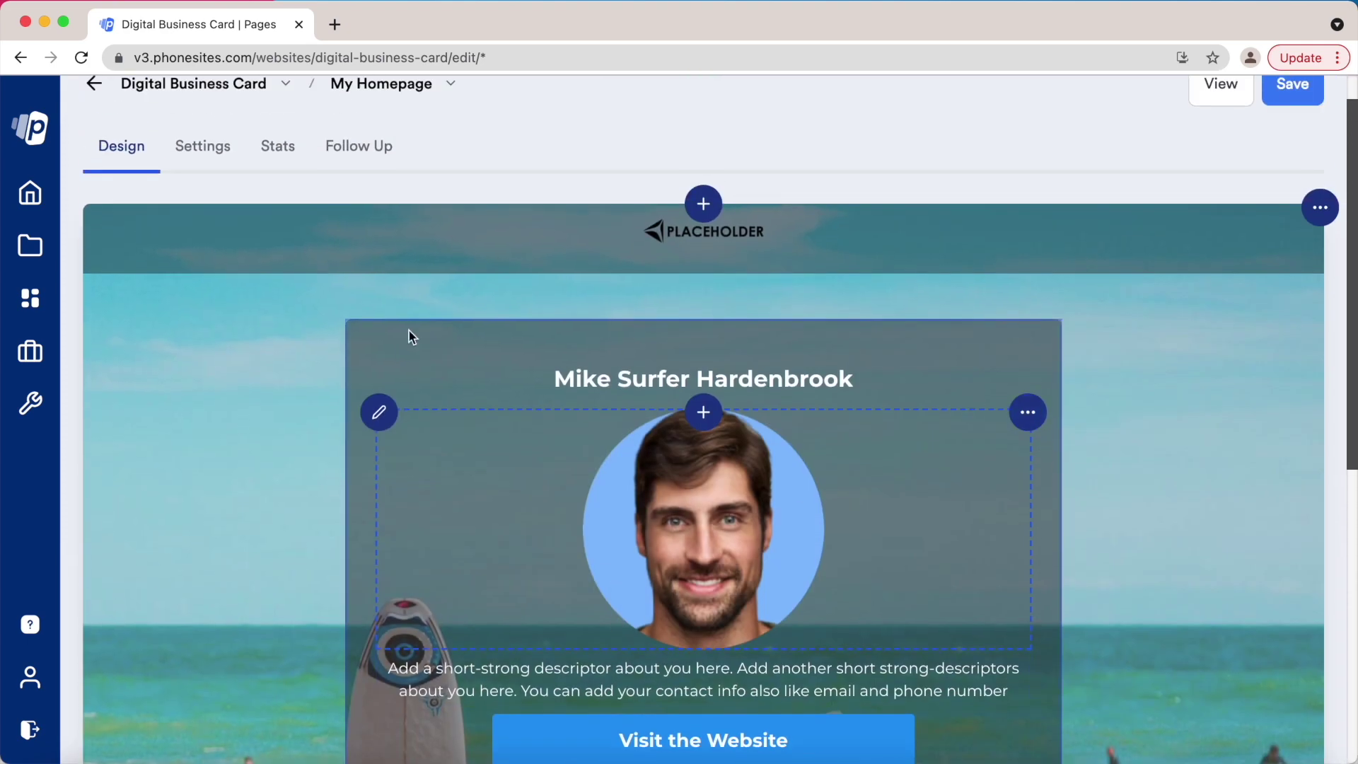
{"action": "scroll", "coordinate": [409, 330], "scroll_direction": "up", "scroll_amount": 1}
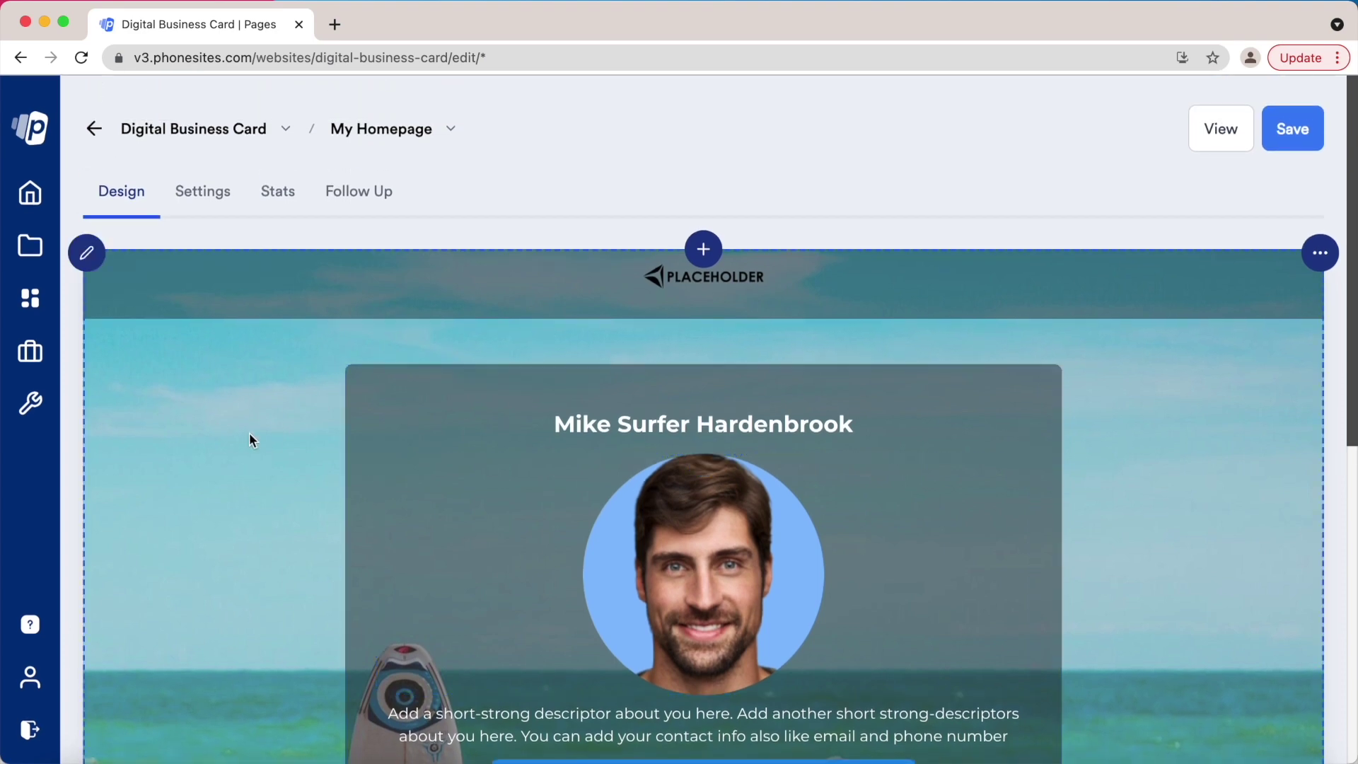
{"action": "scroll", "coordinate": [248, 437], "scroll_direction": "down", "scroll_amount": 1}
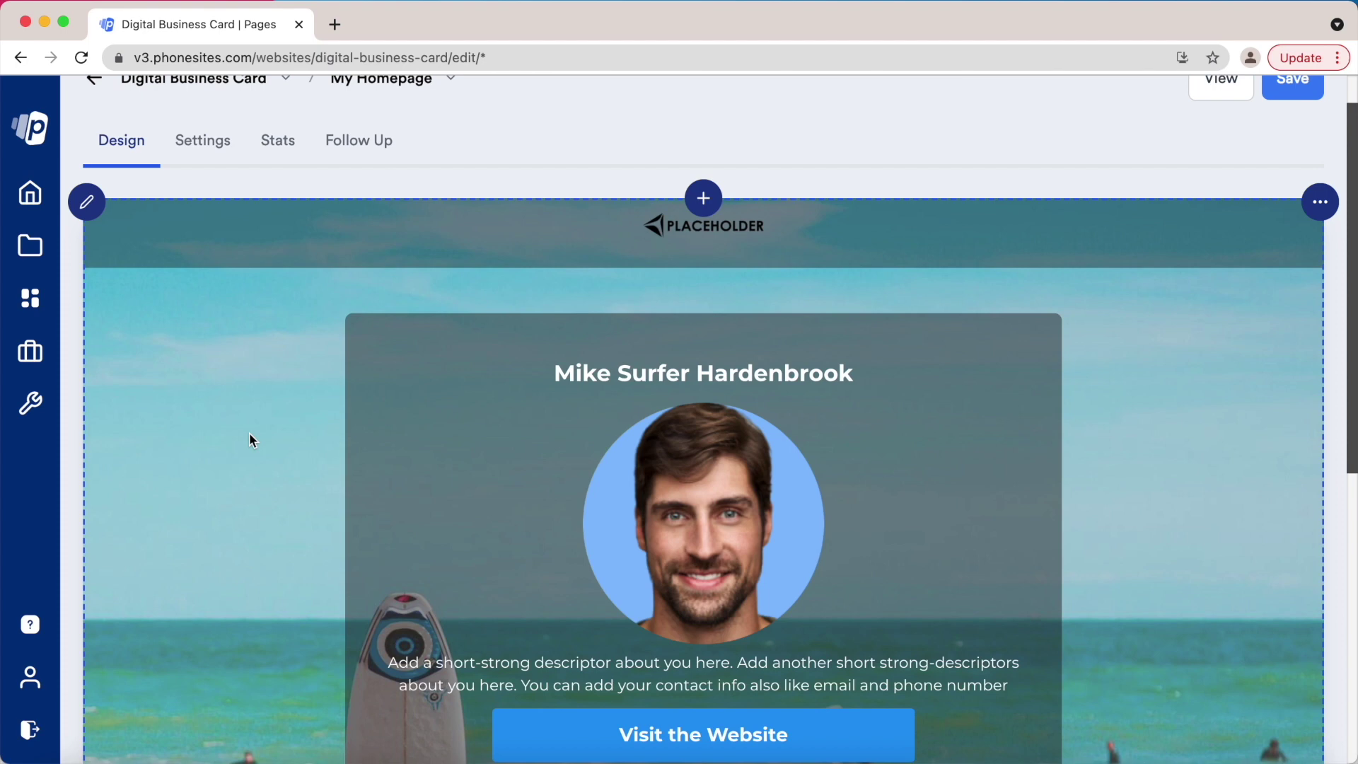